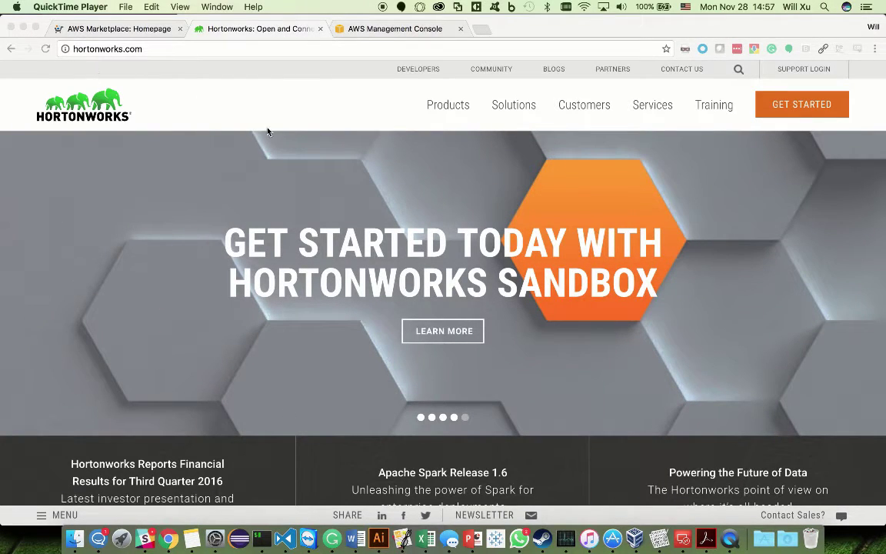
Step: Go to the HDCloud for AWS product page from the Products menu and start a trial
click(445, 106)
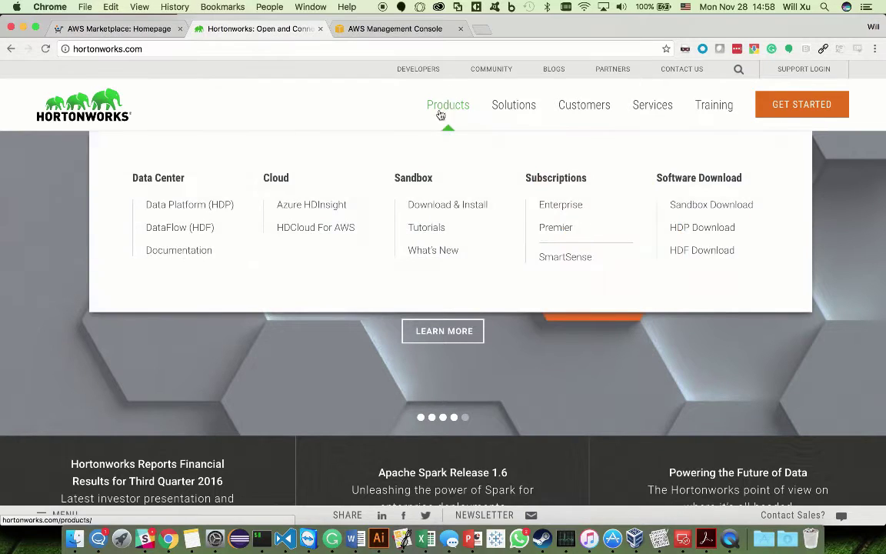
click(308, 231)
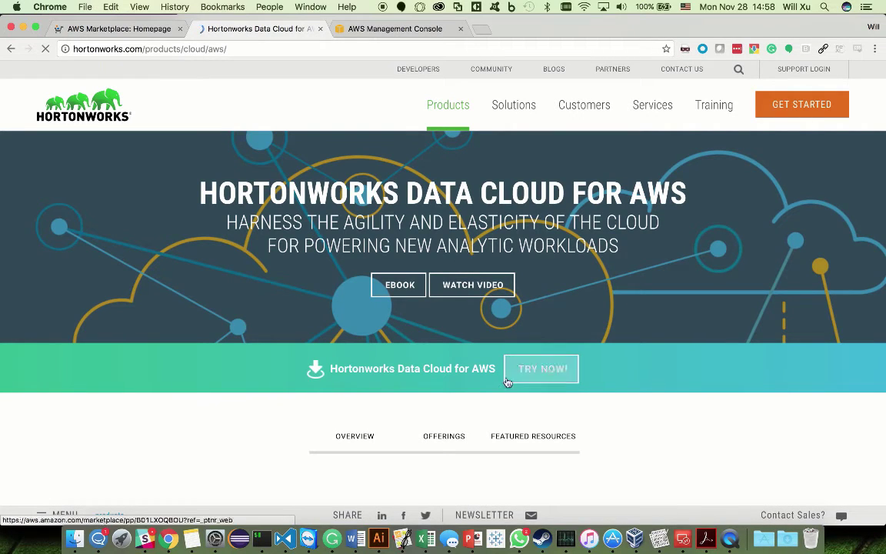
click(534, 374)
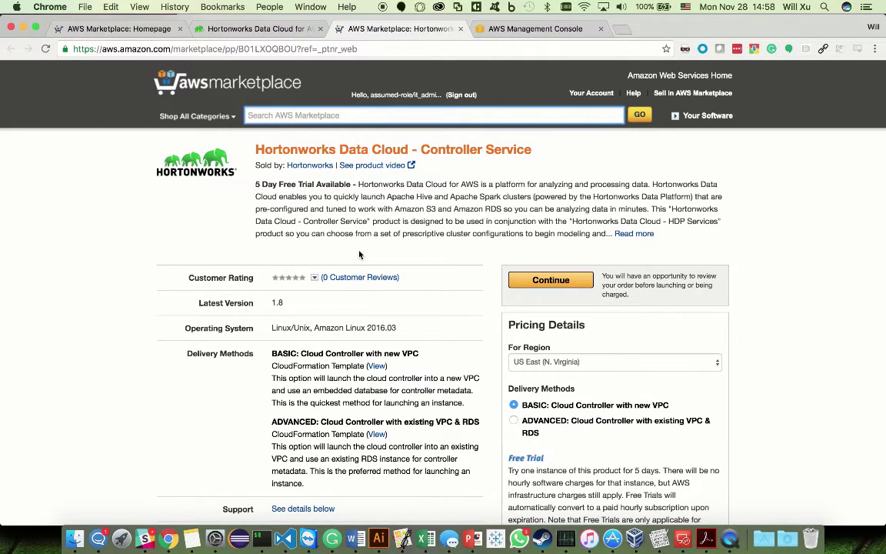
Step: Choose US West (Oregon) as the region and continue
click(661, 364)
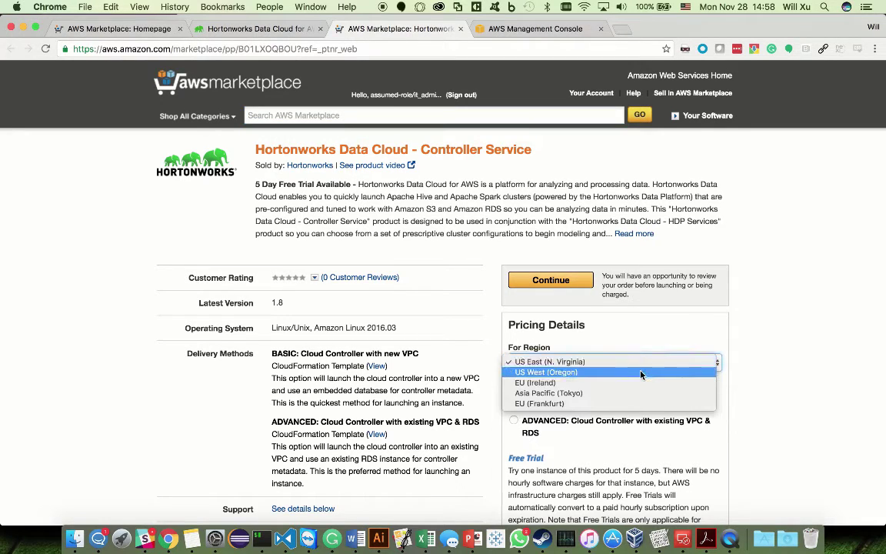
click(641, 374)
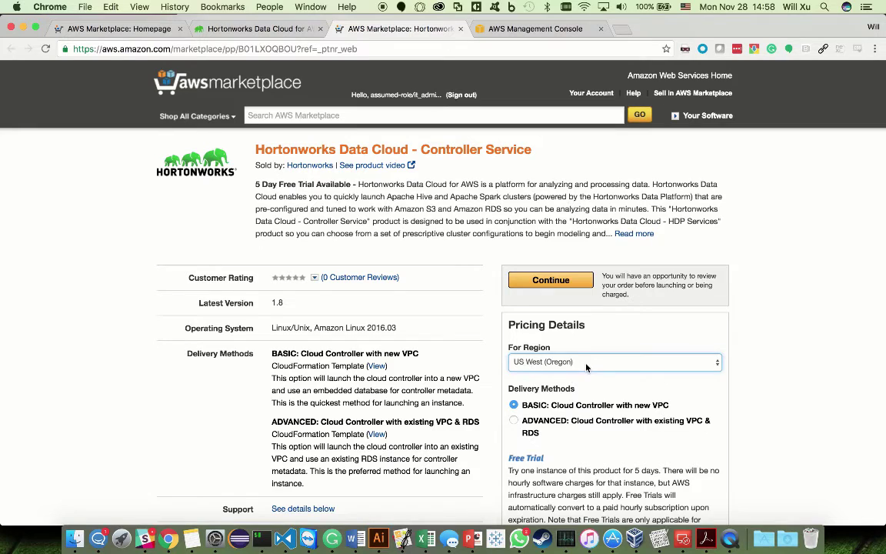
scroll(584, 365, down, 1)
click(560, 257)
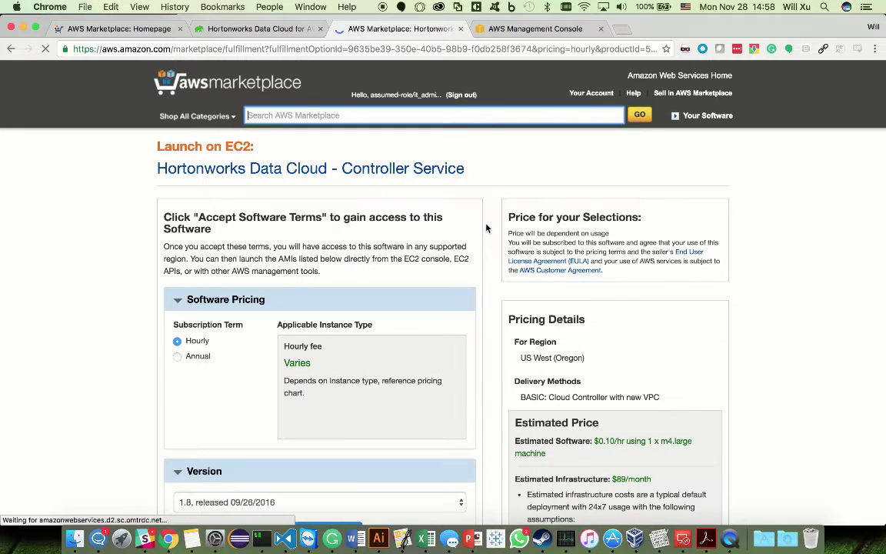
Step: Launch the Controller Service with the CloudFormation console
scroll(346, 235, down, 1)
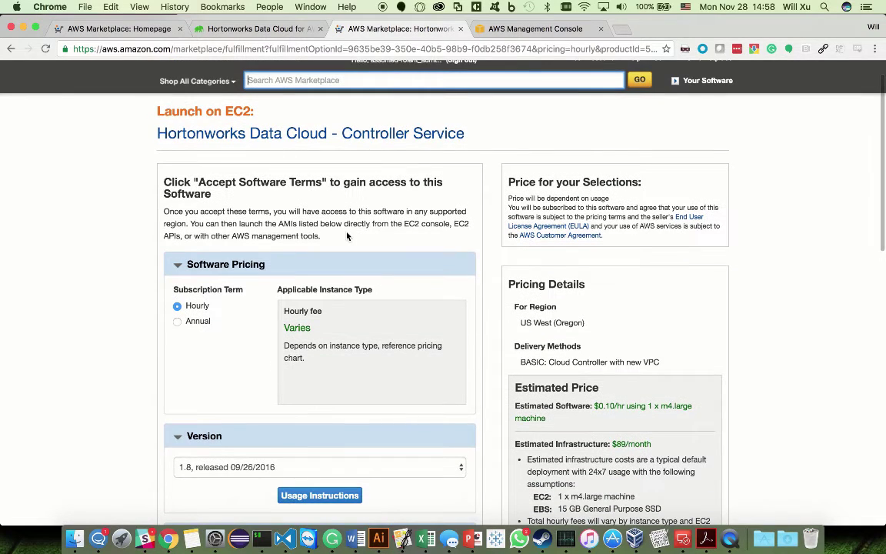
scroll(346, 235, down, 3)
scroll(269, 398, down, 3)
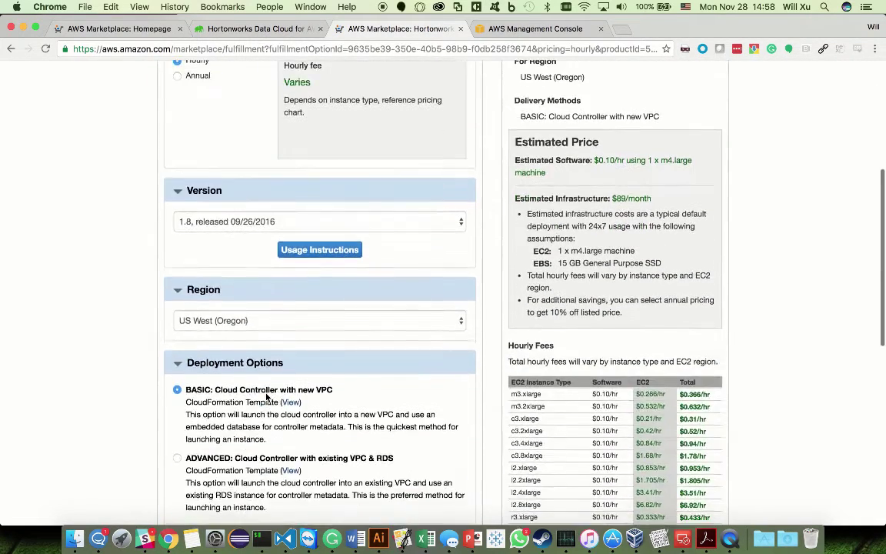
scroll(267, 397, down, 3)
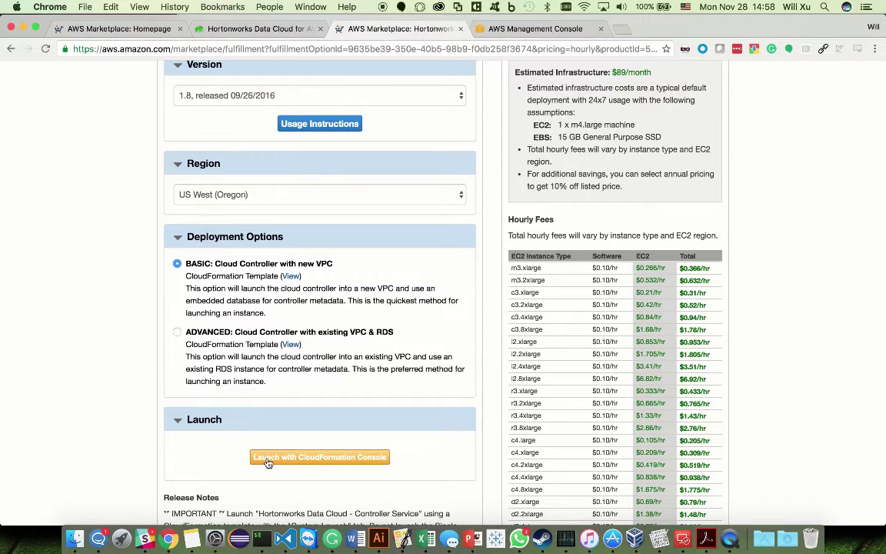
click(259, 458)
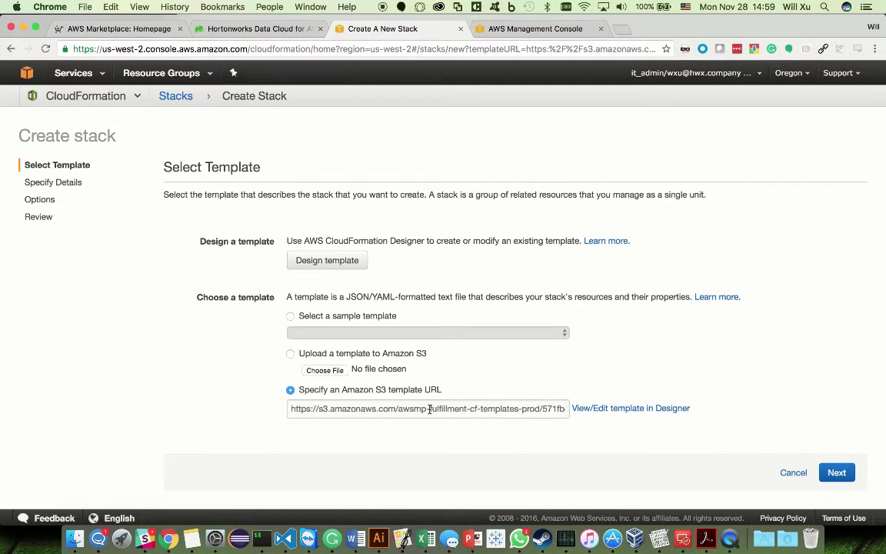
Step: Keep the Marketplace-supplied S3 template URL and continue to the stack details
click(840, 471)
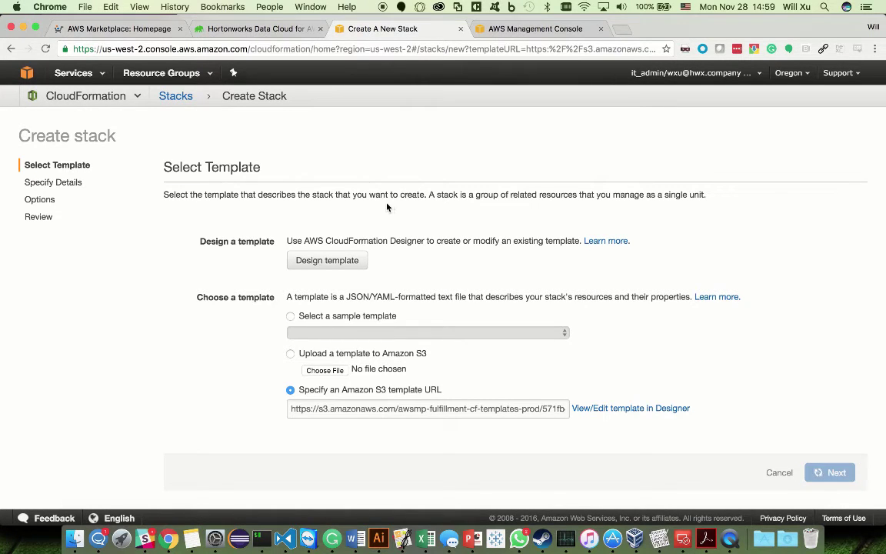
scroll(377, 247, down, 1)
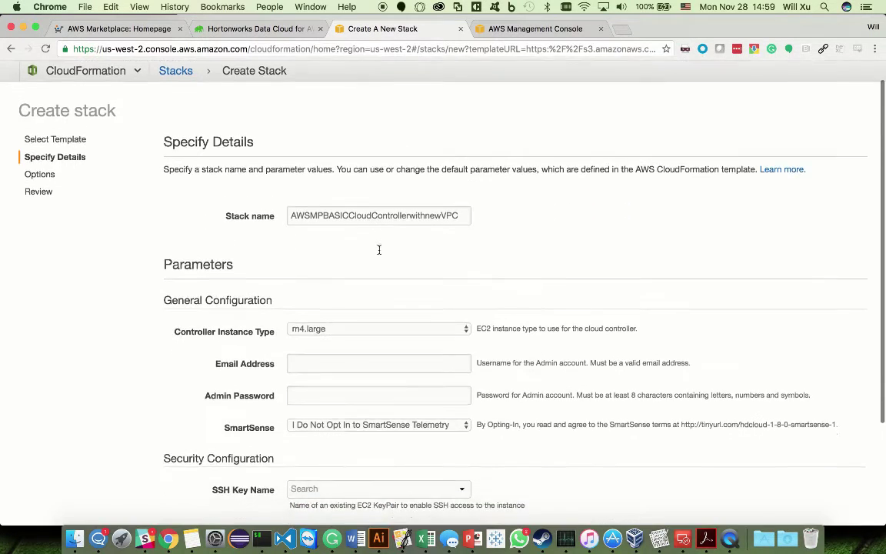
Step: Rename the stack to HDCTutorial
click(362, 216)
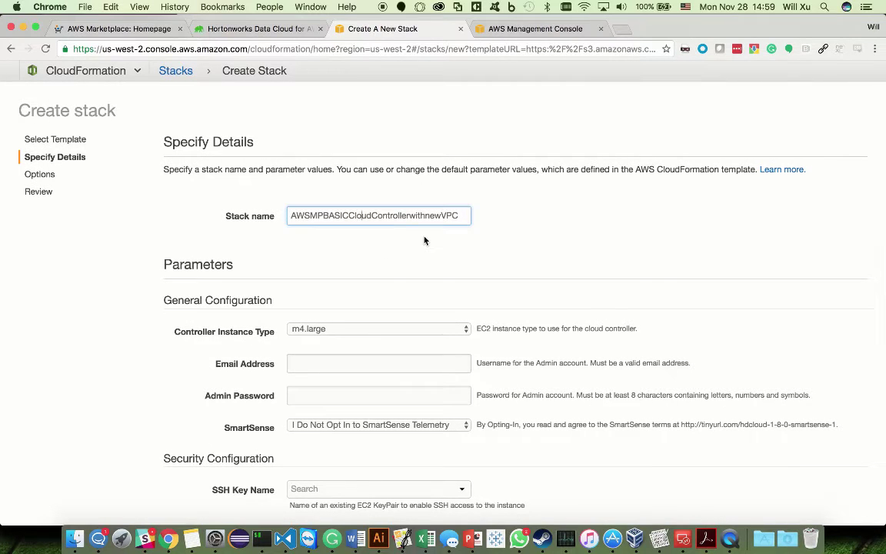
key(super+a)
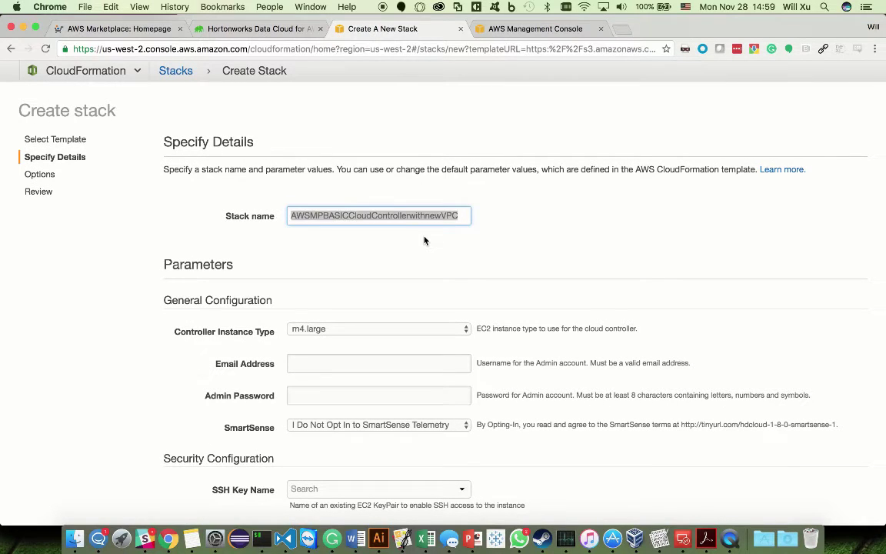
text(HDC)
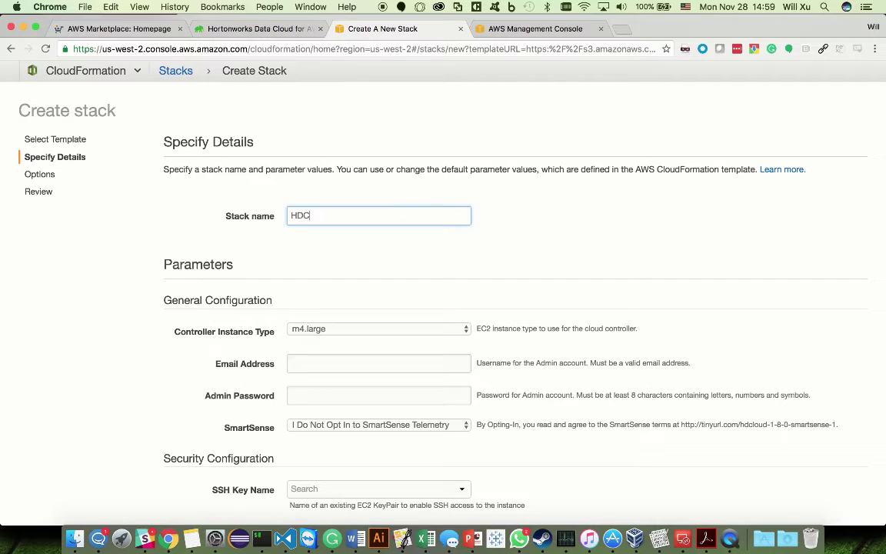
text(Tutorial)
scroll(326, 354, down, 3)
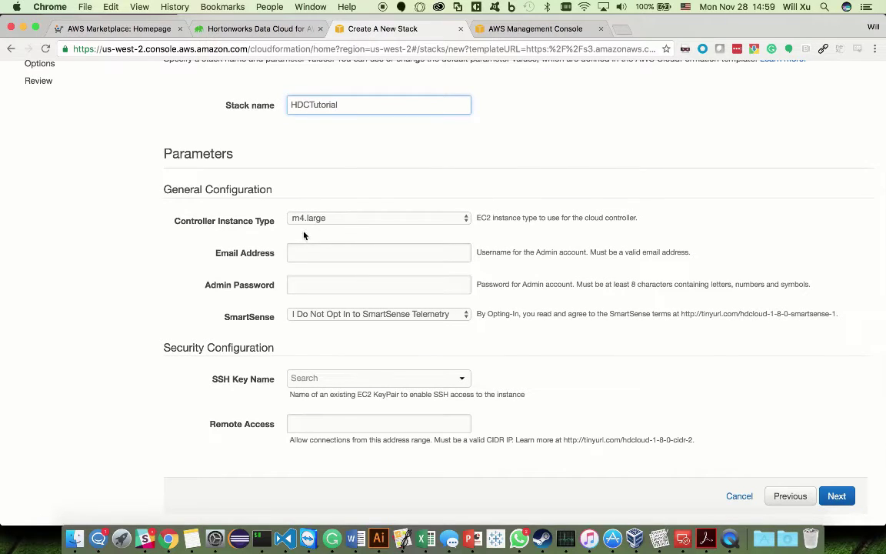
Step: Fill in the admin e-mail address and the admin password
click(303, 249)
text(wxu)
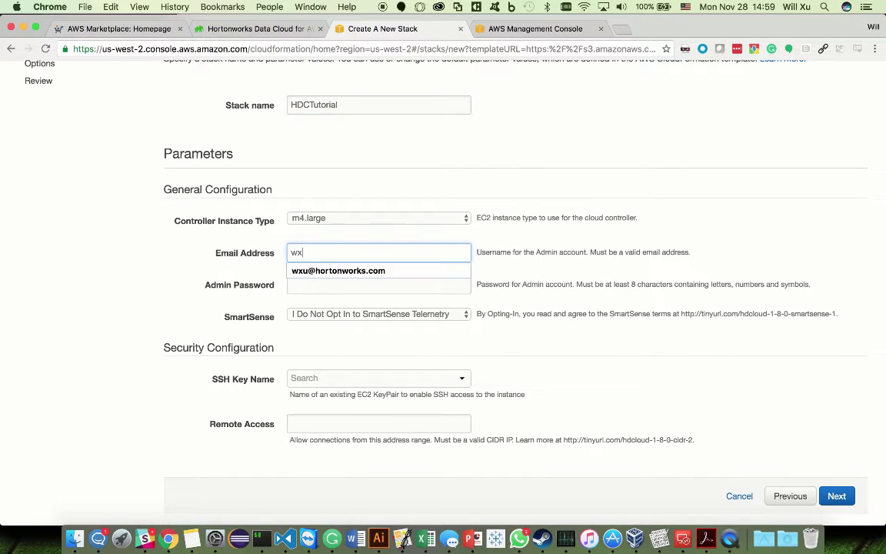
click(317, 272)
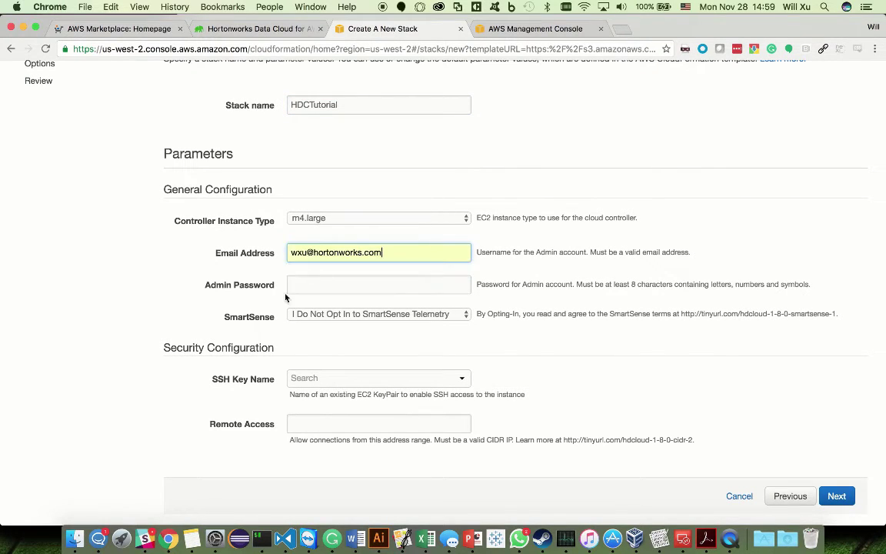
click(306, 286)
text(********)
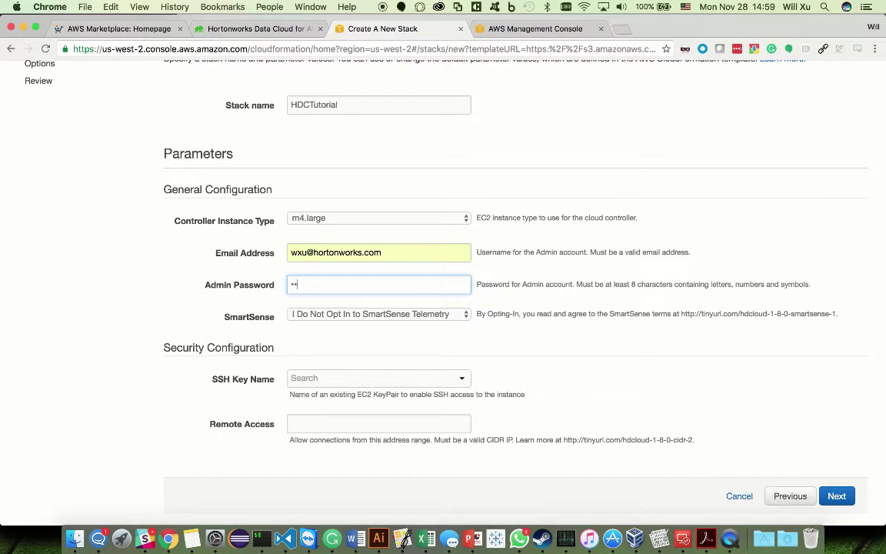
Step: Opt in to SmartSense, choose key pair ambari-demo, and allow remote access from 0.0.0.0/0
click(380, 313)
click(406, 304)
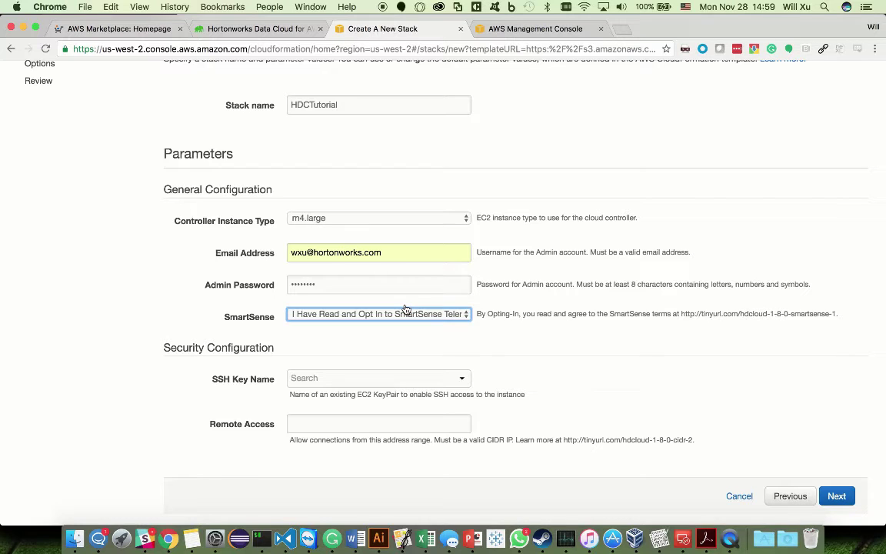
click(403, 373)
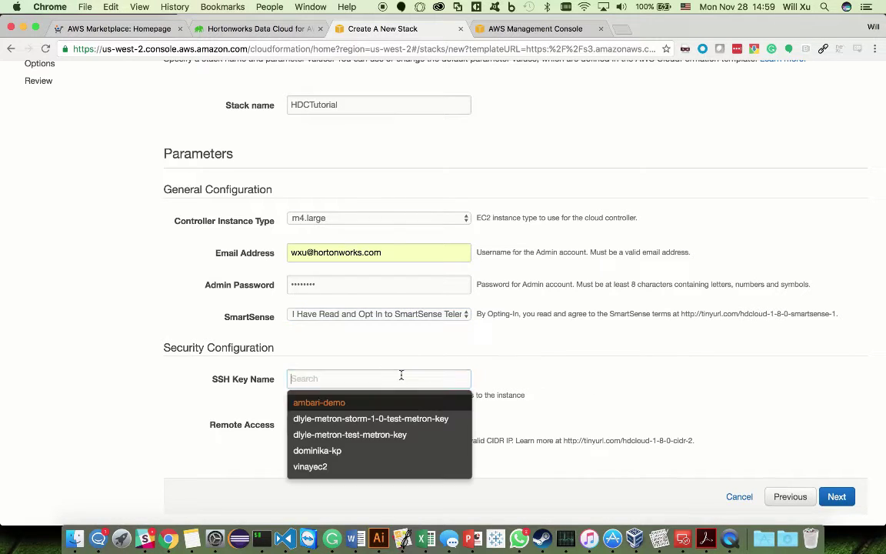
click(368, 403)
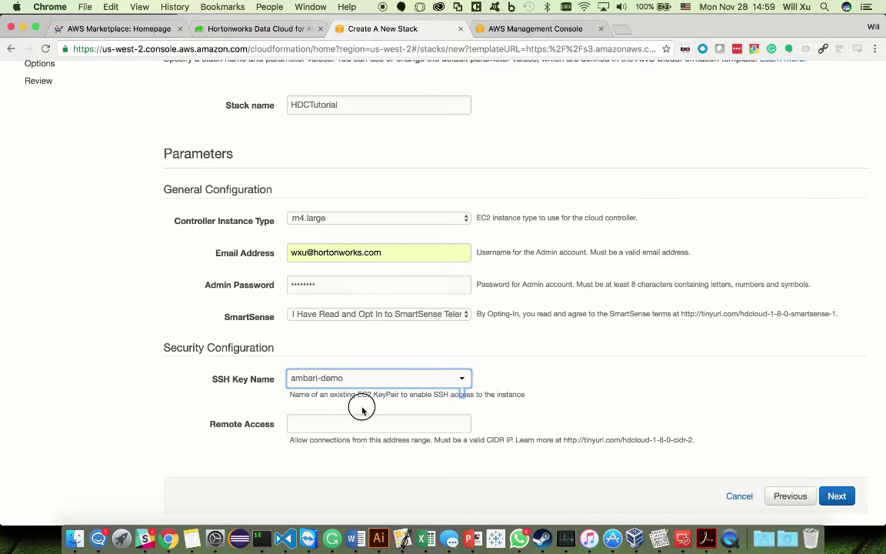
click(339, 397)
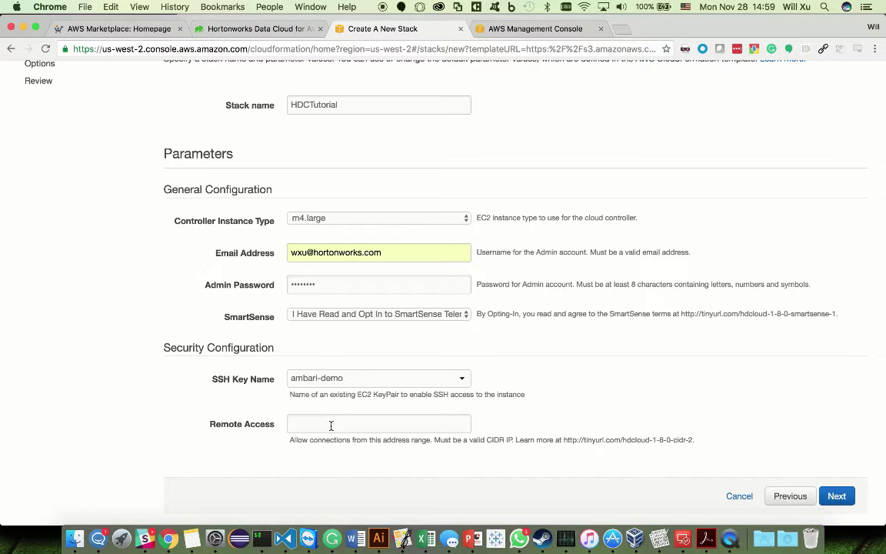
click(330, 425)
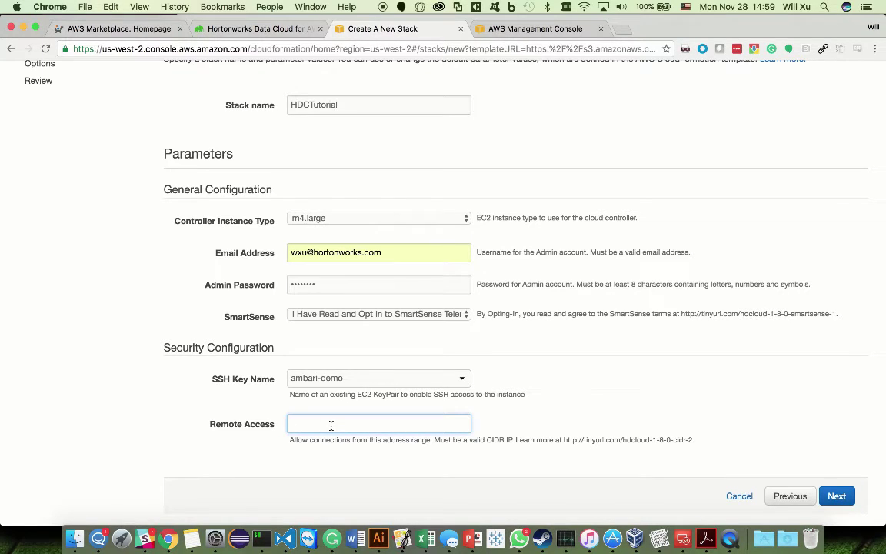
text(0.0.0.0/0)
Step: Advance past the stack options to the review page
click(836, 496)
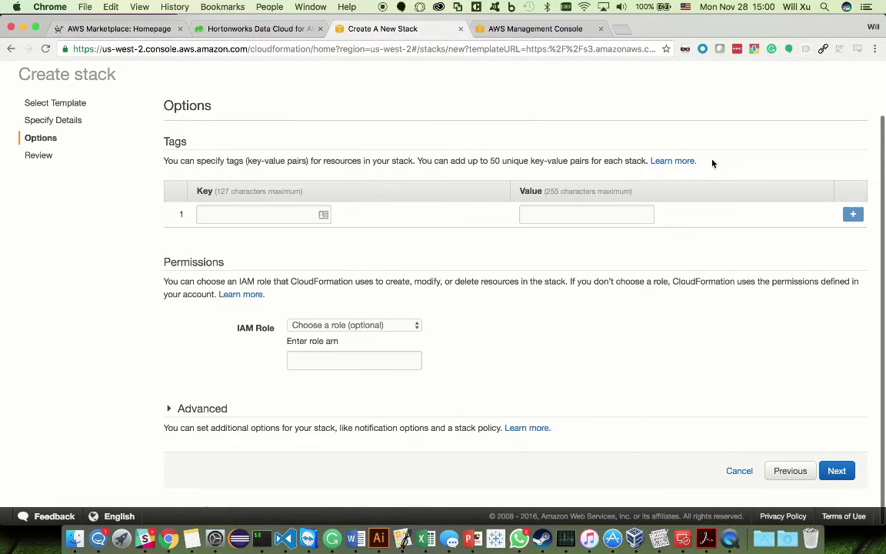
scroll(477, 264, up, 2)
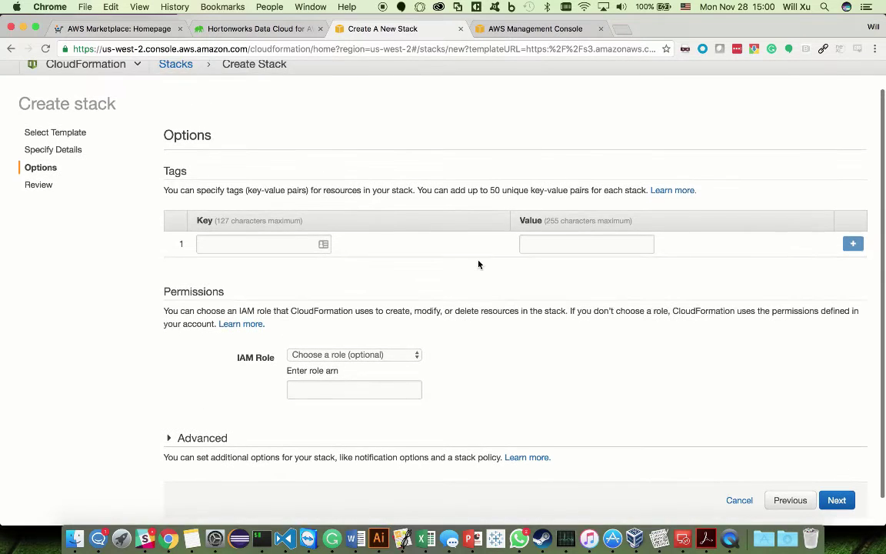
click(836, 483)
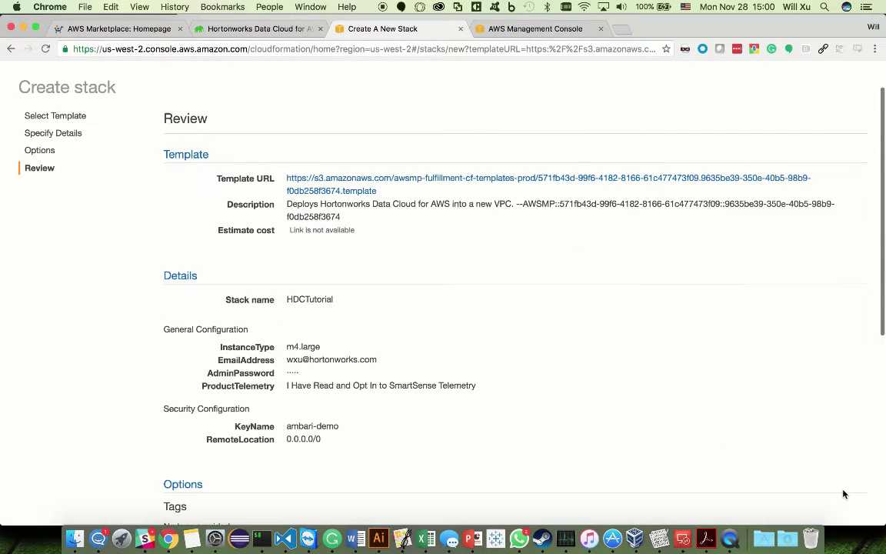
Step: Acknowledge IAM resource creation and create the HDCTutorial stack
scroll(387, 261, down, 10)
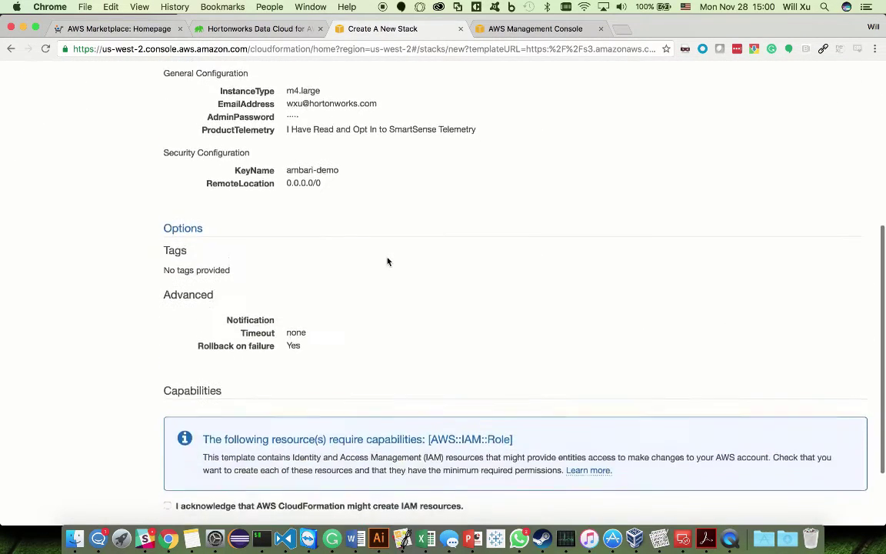
click(188, 414)
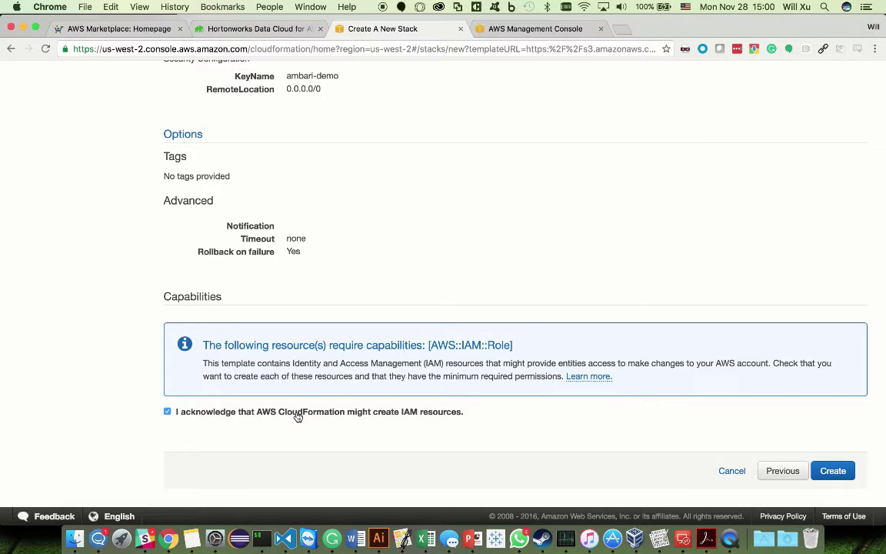
scroll(297, 416, up, 5)
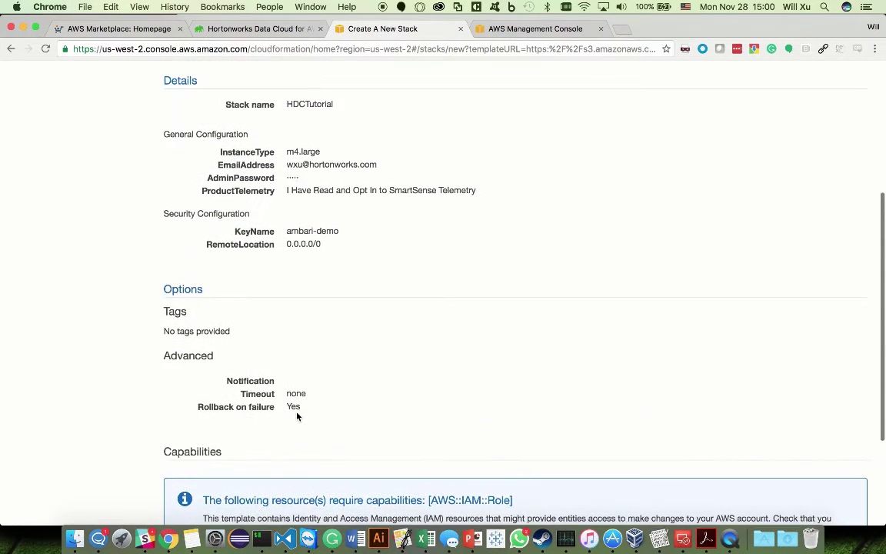
scroll(298, 416, down, 3)
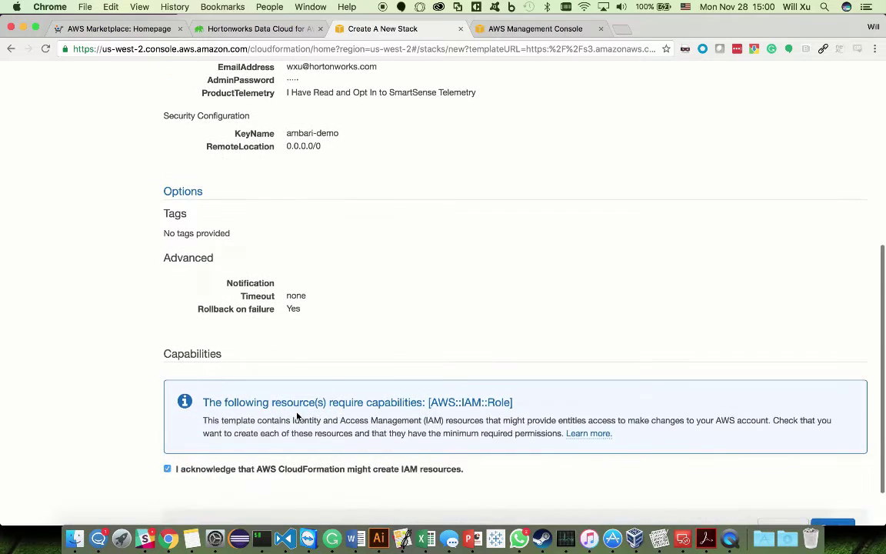
scroll(692, 465, down, 1)
click(833, 499)
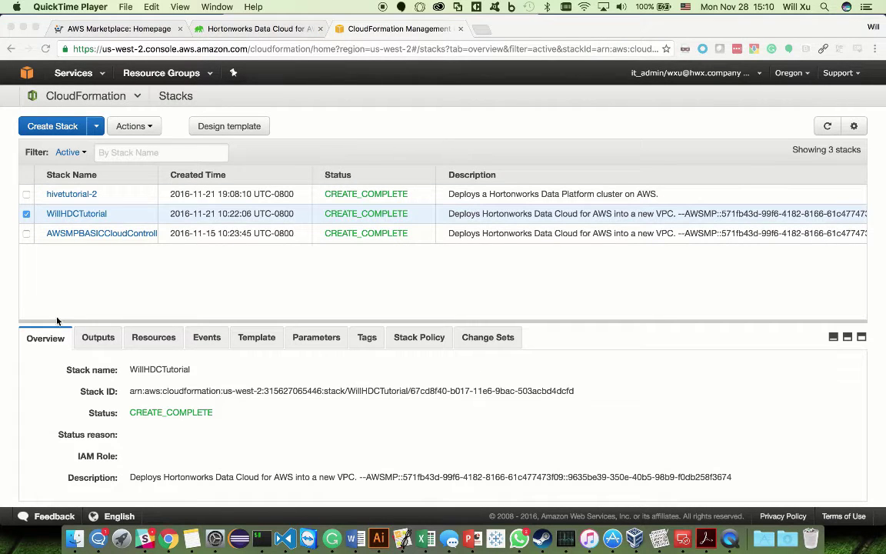
Step: Show the HDCTutorial stack's outputs and follow its CloudURL link
click(102, 321)
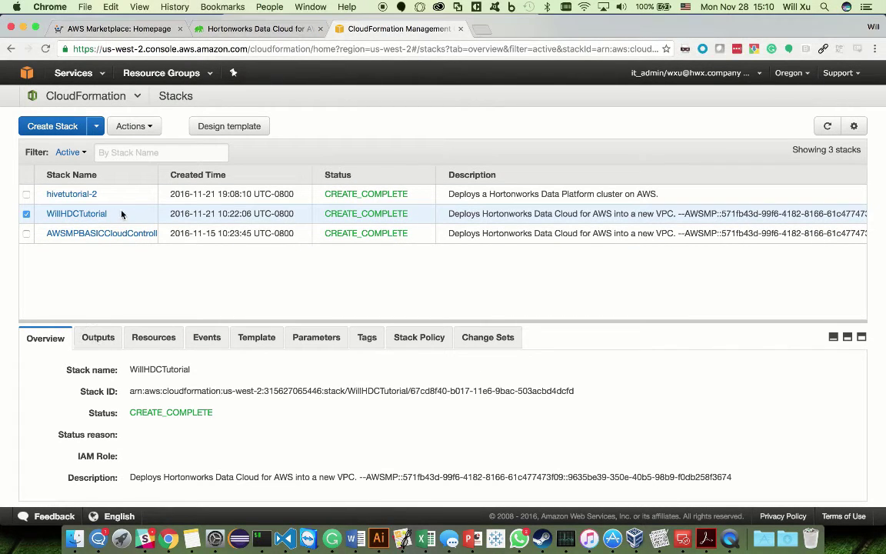
click(99, 338)
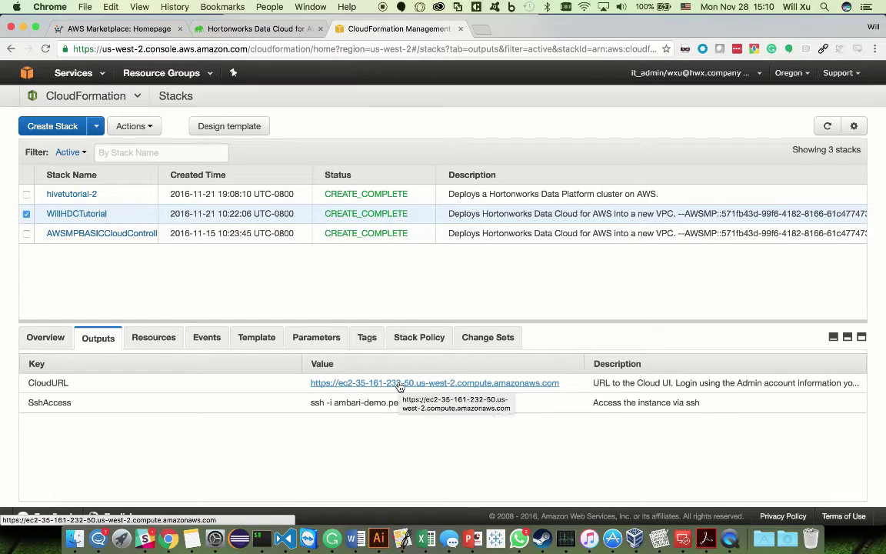
click(399, 384)
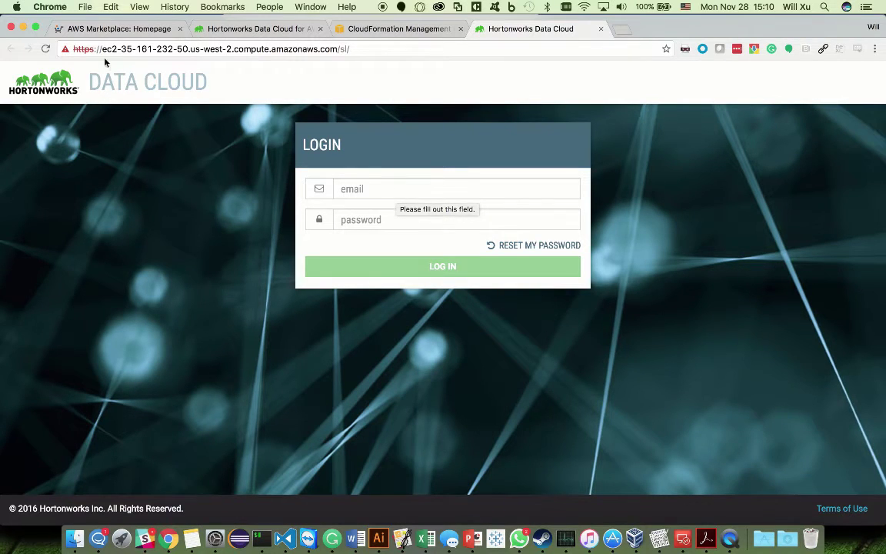
Step: Log in to Hortonworks Data Cloud with the saved admin e-mail and password
click(363, 192)
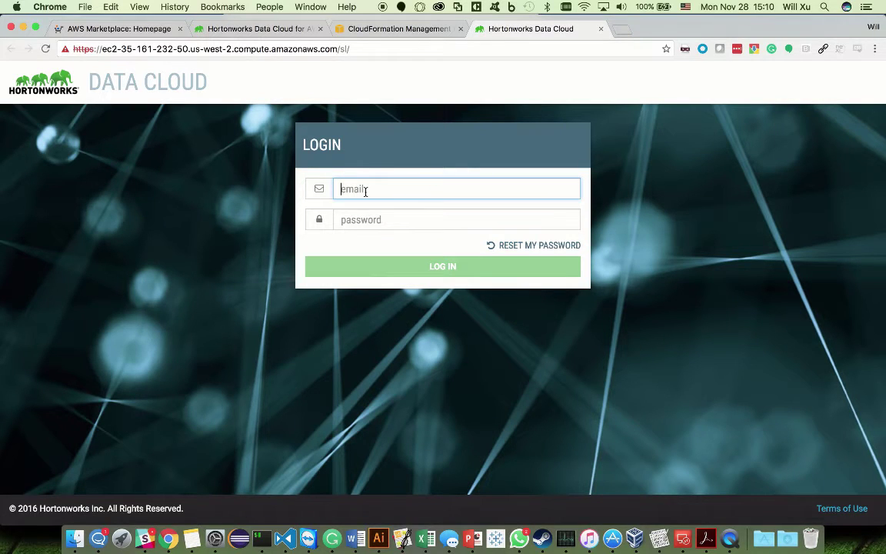
text(w)
click(369, 203)
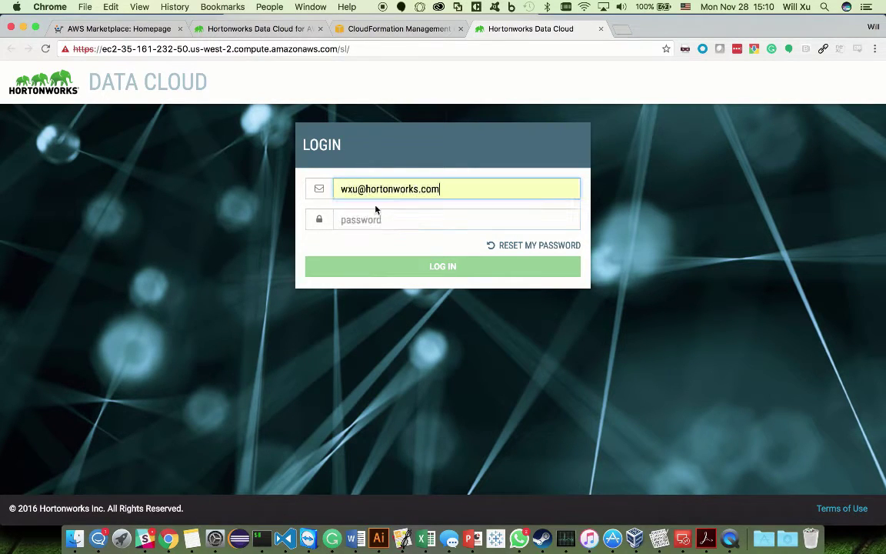
click(369, 215)
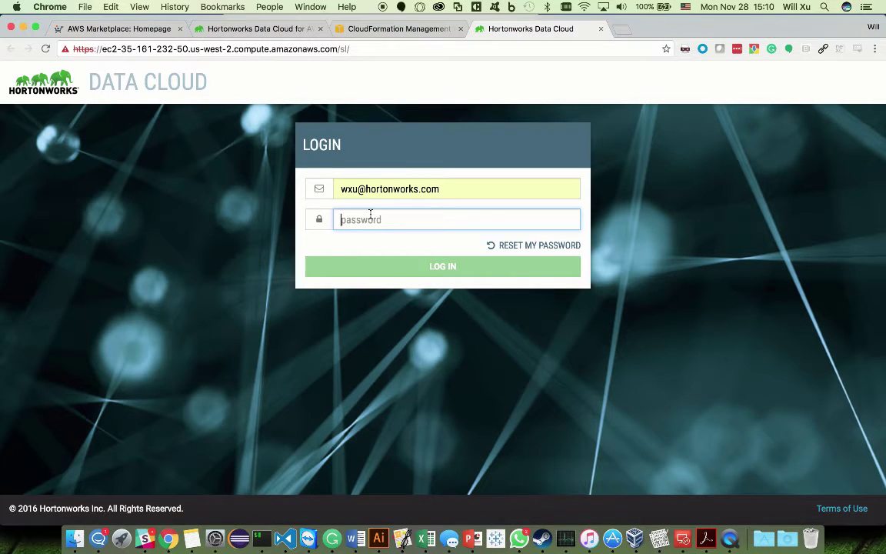
text(********)
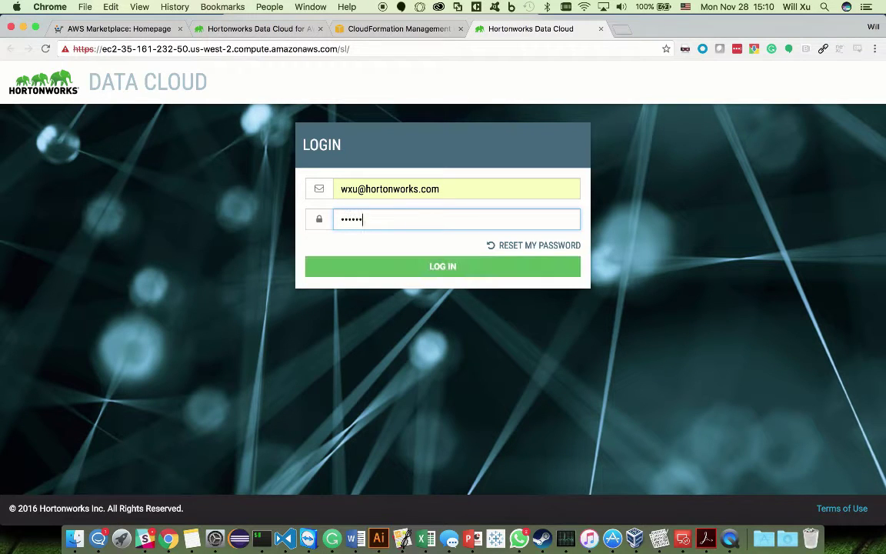
click(400, 269)
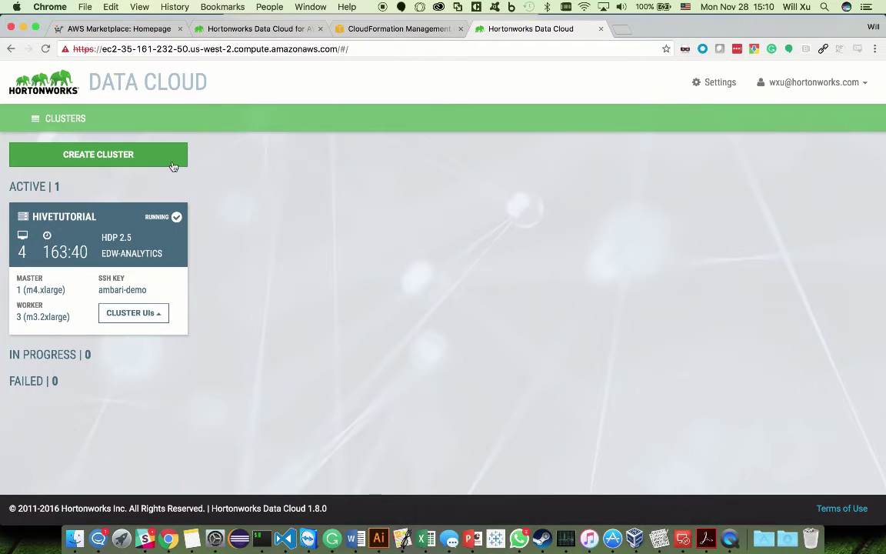
Step: Start a new cluster named hivetutorialc2 on HDP 2.5 (Cloud)
click(100, 155)
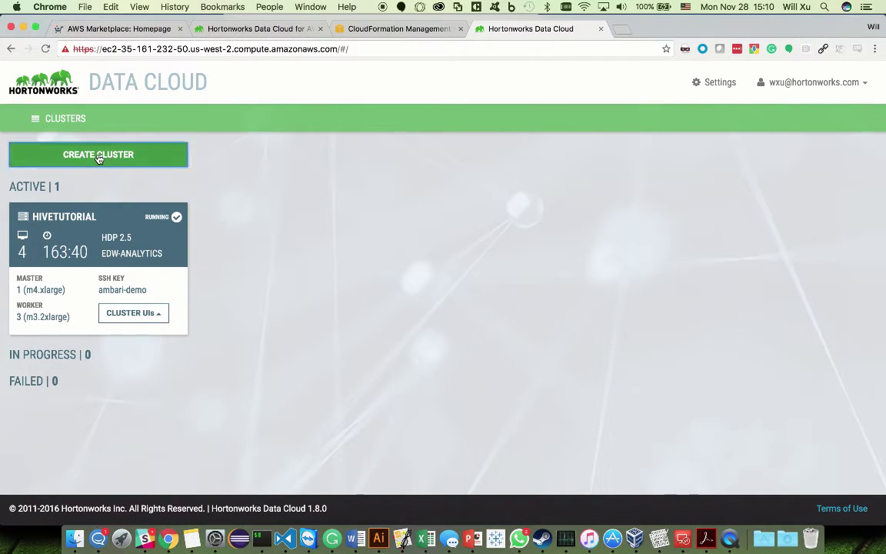
scroll(192, 192, down, 2)
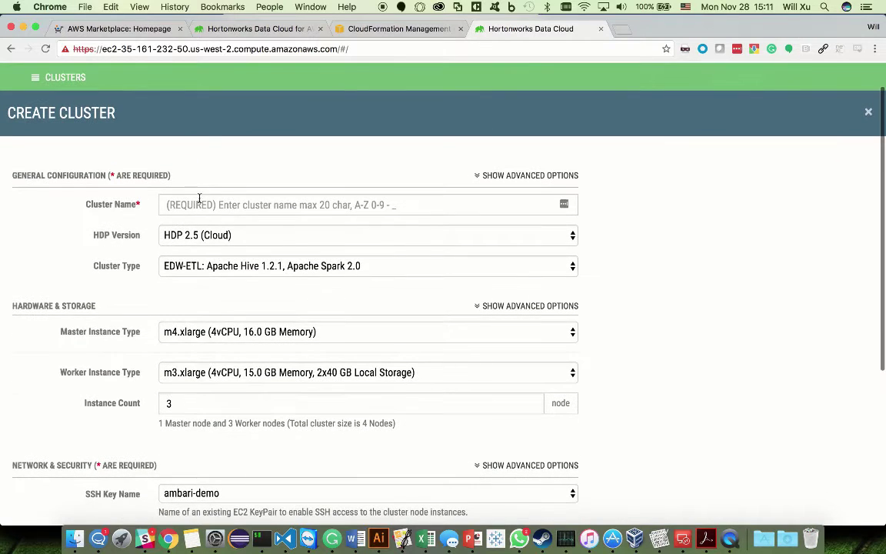
click(202, 202)
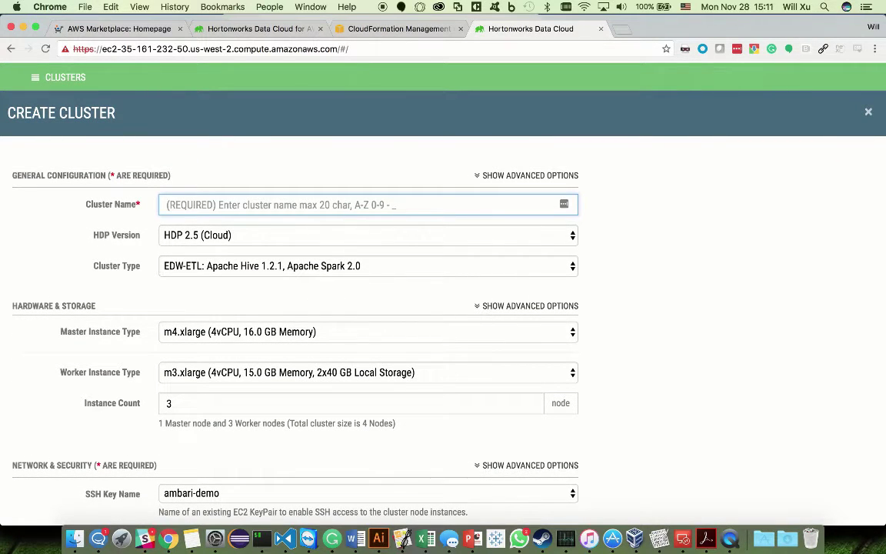
text(hivetutori)
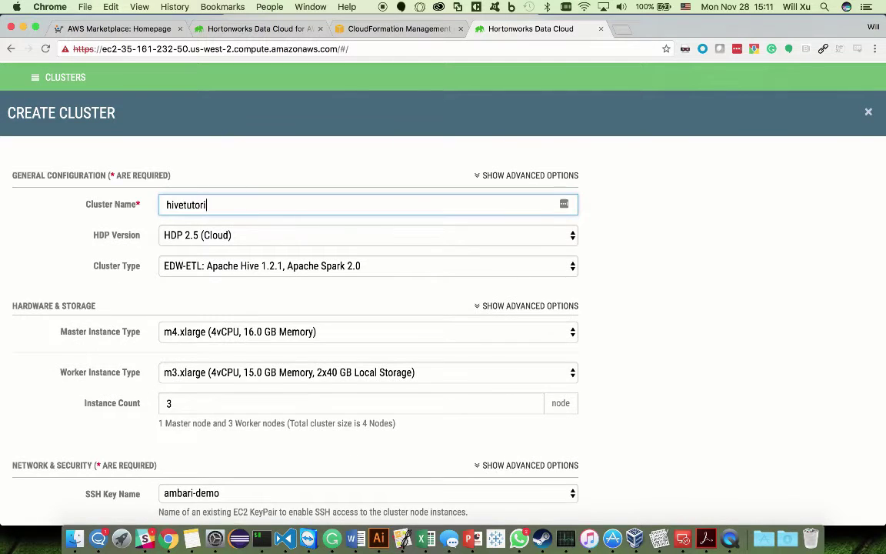
text(alc2)
click(247, 236)
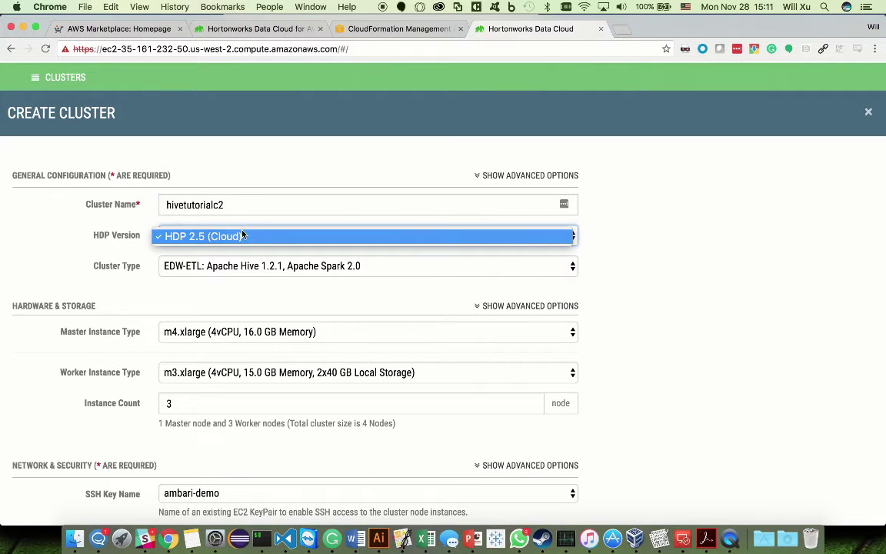
click(121, 261)
Step: Choose the EDW-Analytics cluster type with m3.2xlarge worker nodes
click(243, 271)
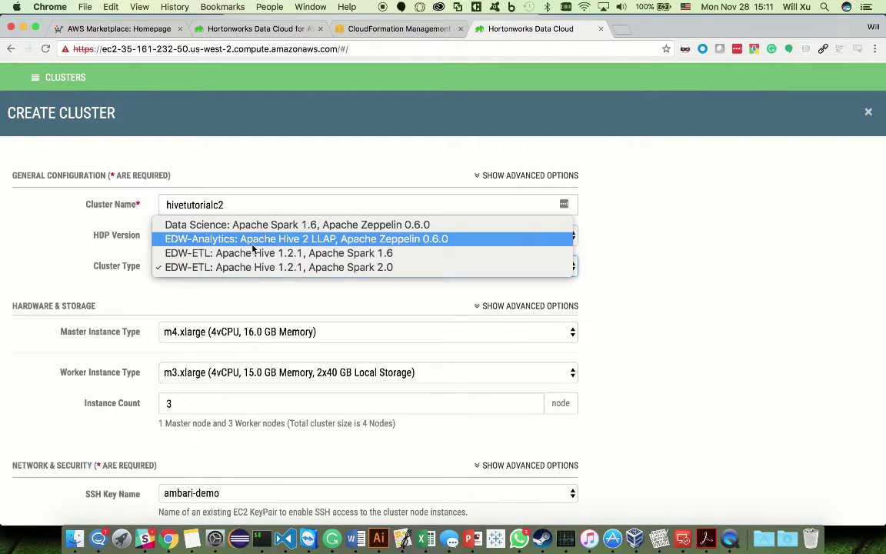
click(323, 240)
scroll(312, 275, down, 3)
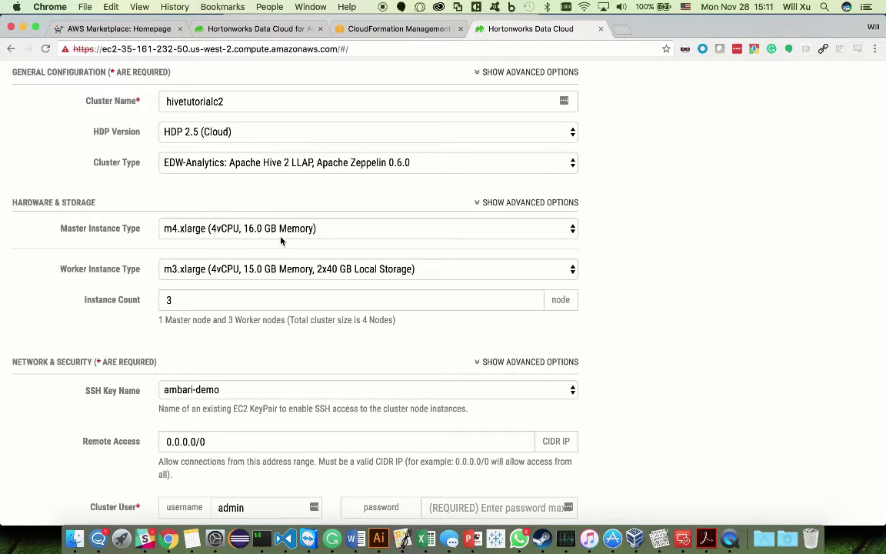
click(238, 269)
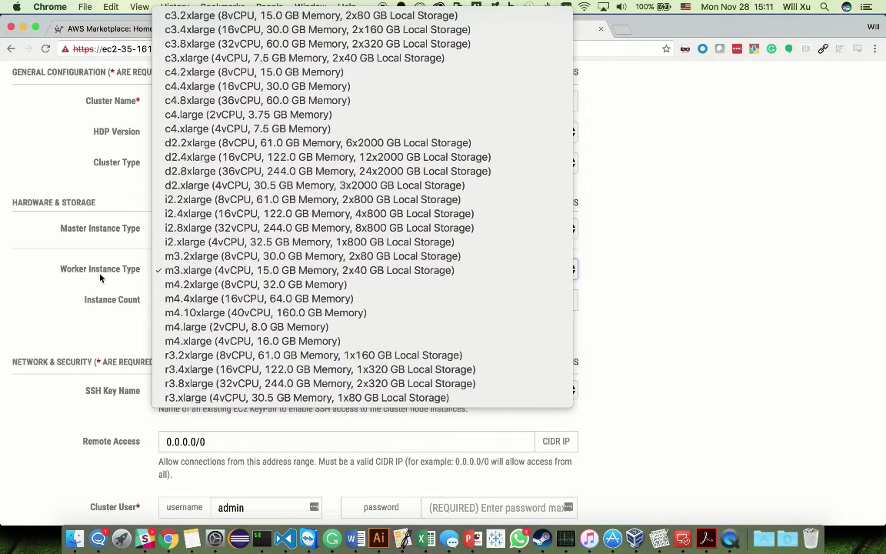
click(179, 256)
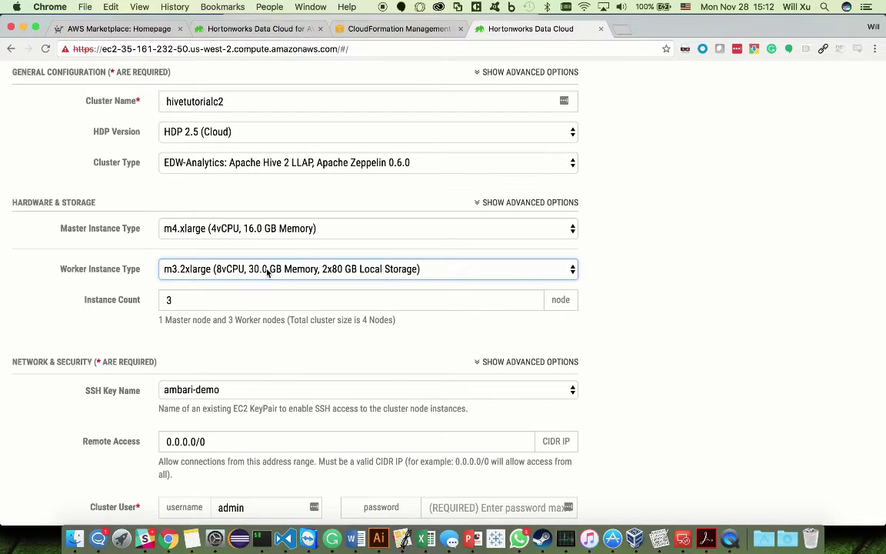
Step: Enter and confirm the cluster admin password
scroll(291, 298, down, 2)
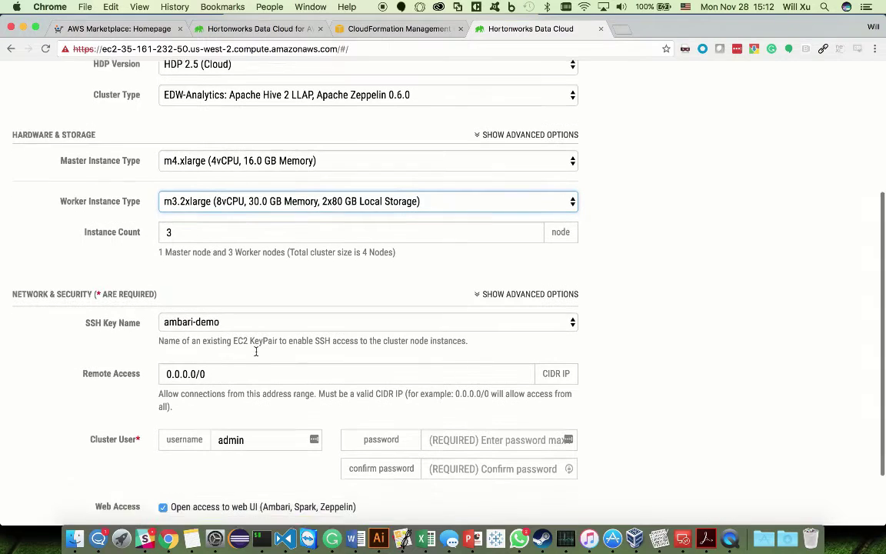
scroll(231, 316, down, 1)
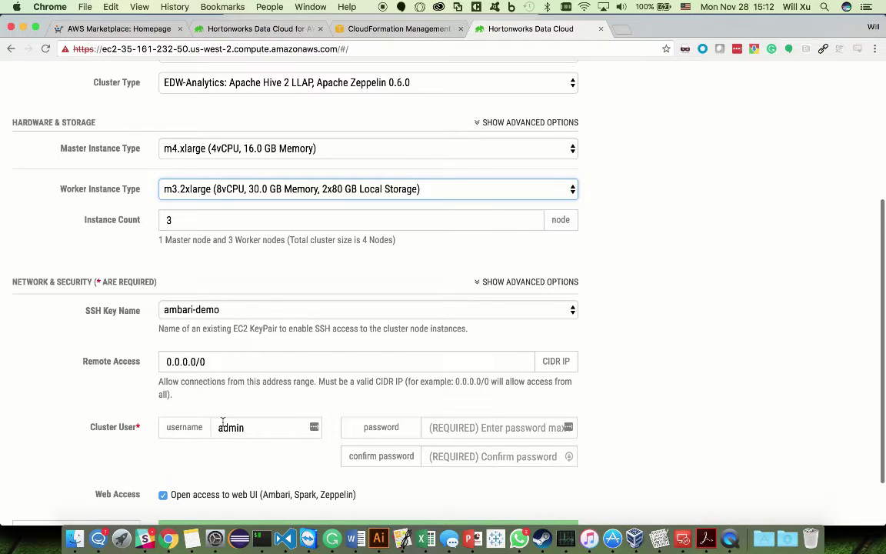
scroll(258, 430, down, 1)
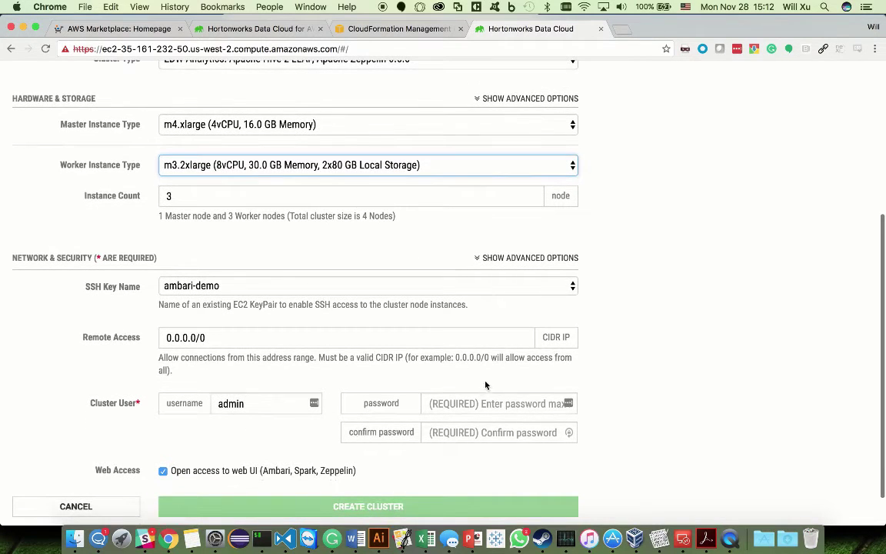
click(492, 403)
text(admin123)
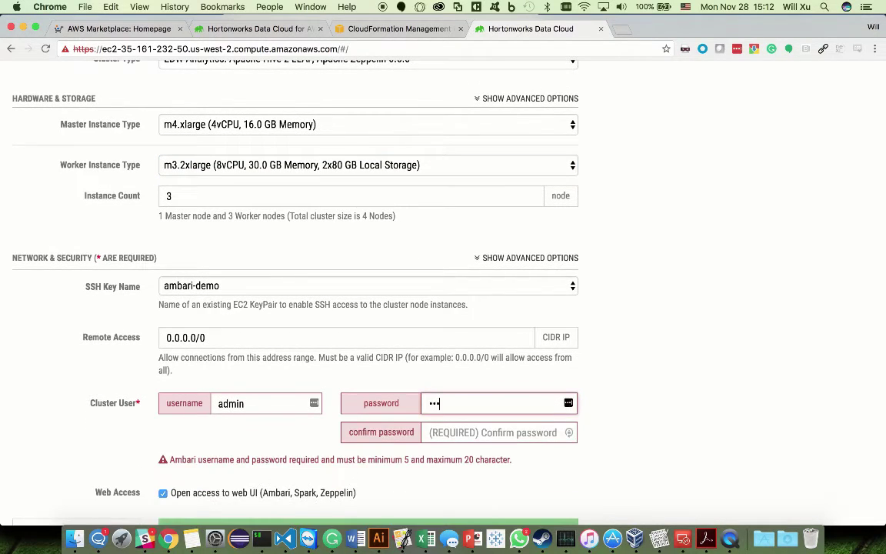
key(Tab)
text(admin1)
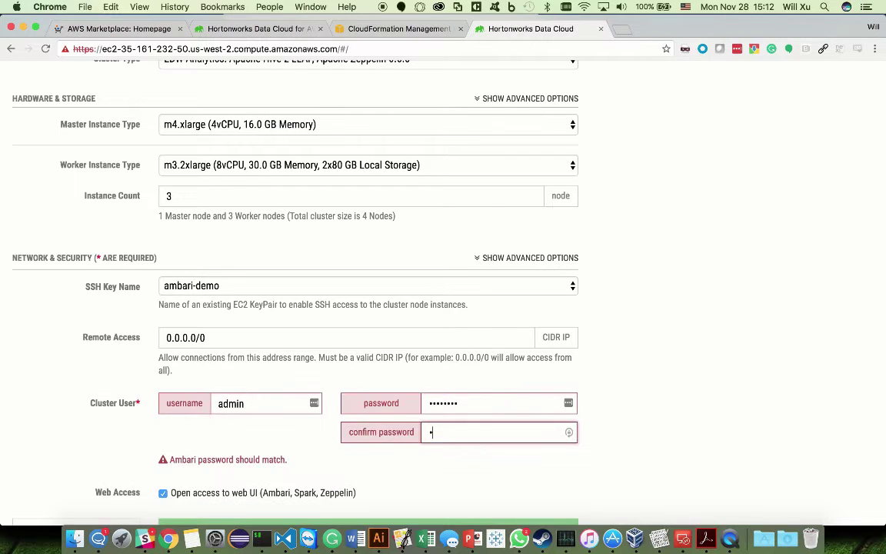
text(23)
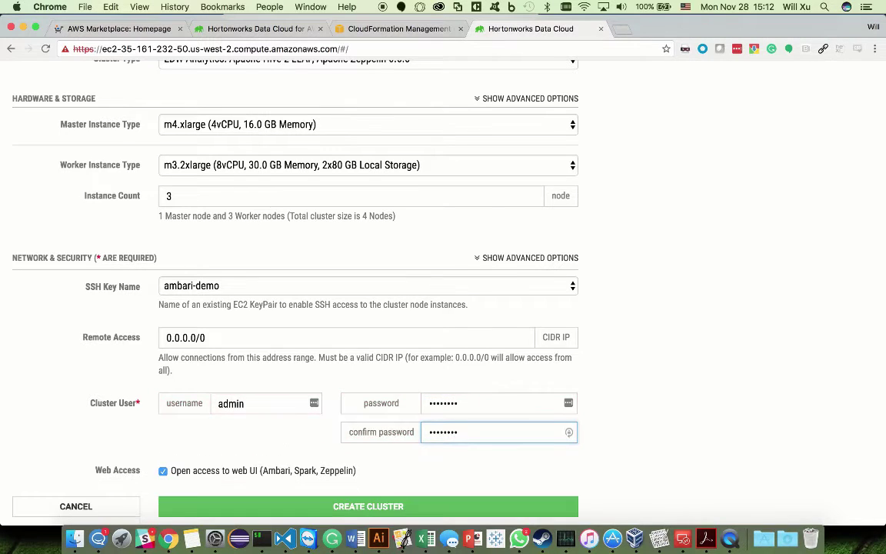
scroll(182, 419, down, 1)
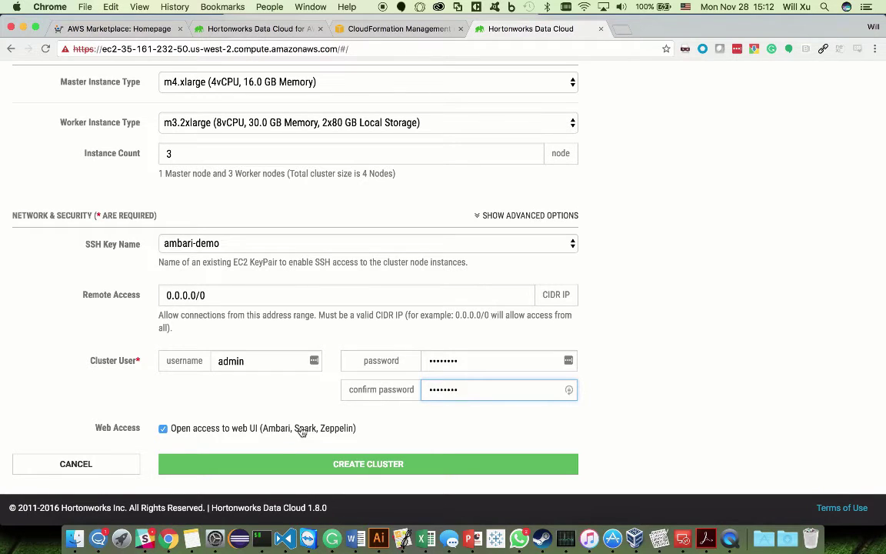
Step: Submit and confirm creating hivetutorialc2, then open its details once running
click(395, 465)
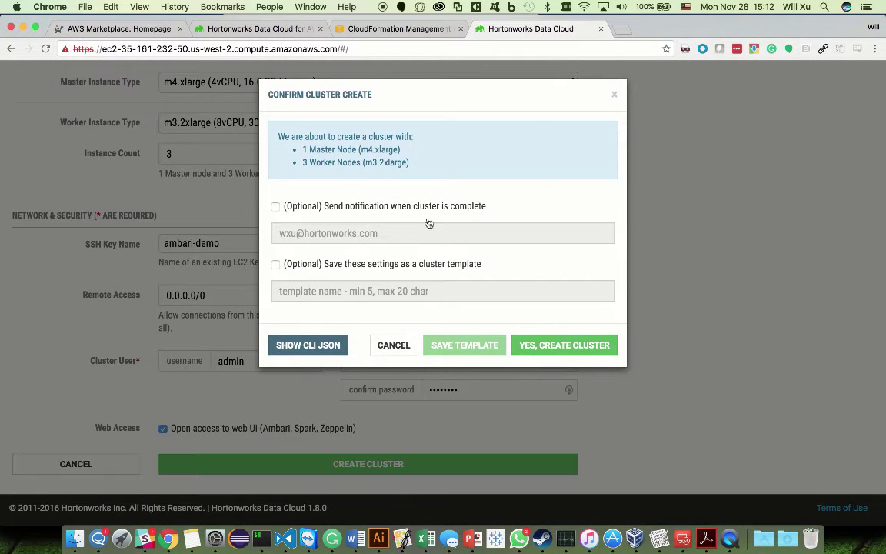
click(549, 348)
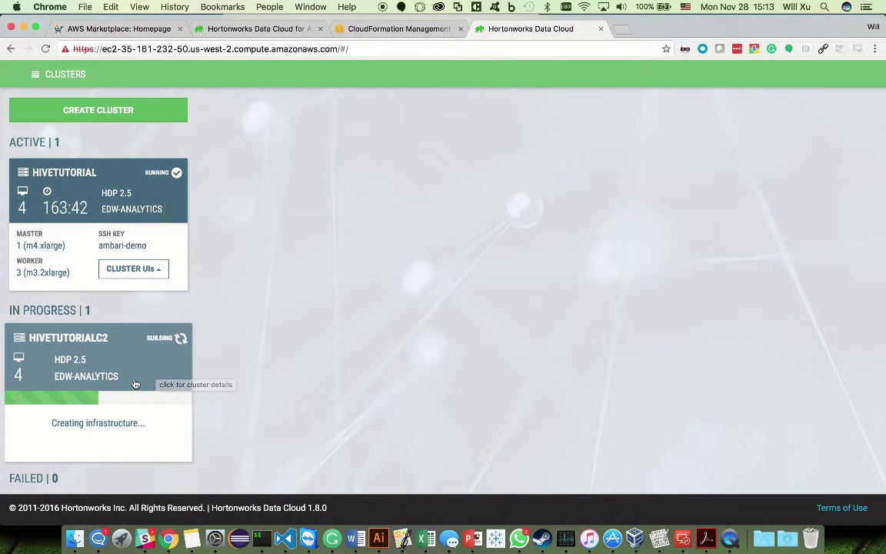
click(166, 350)
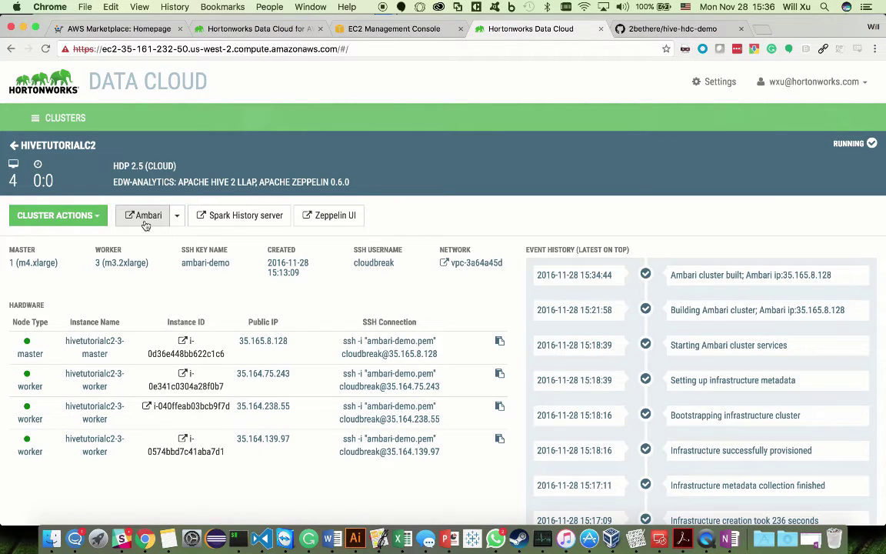
drag(34, 20, 33, 19)
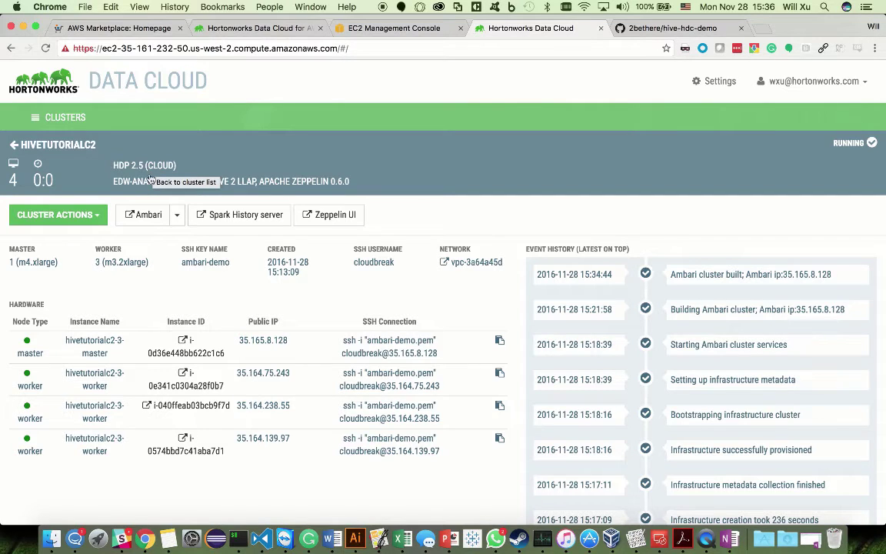
click(159, 222)
click(154, 236)
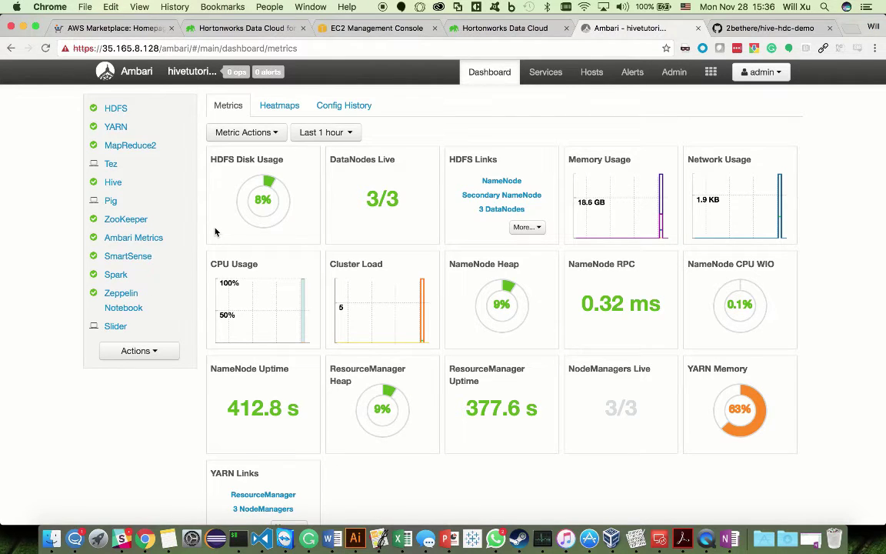
click(761, 72)
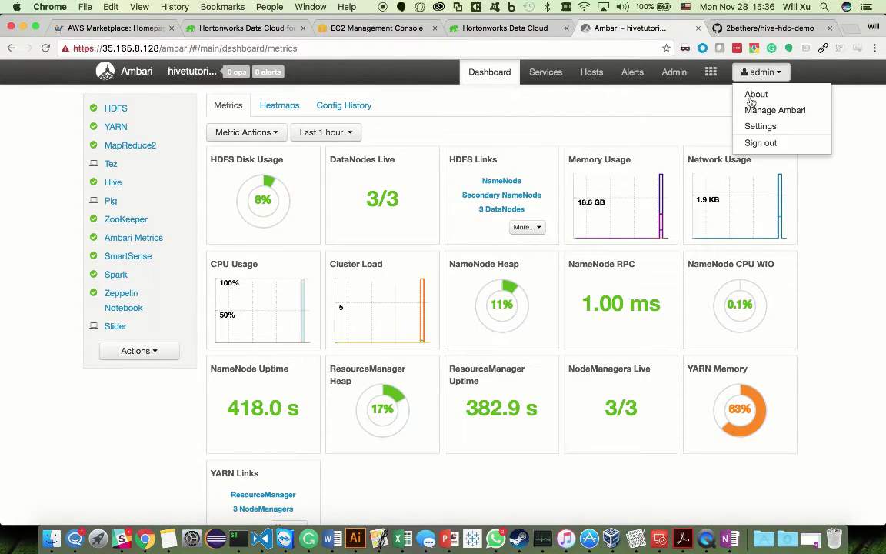
click(771, 151)
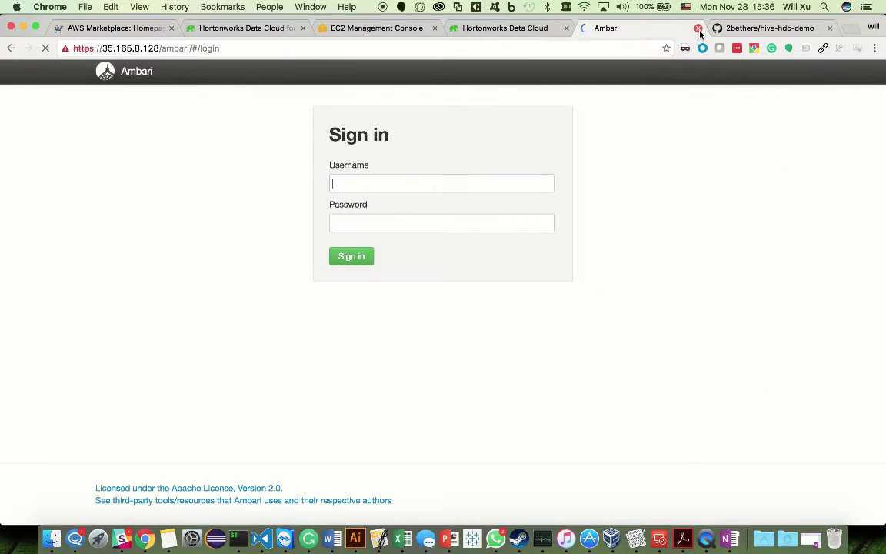
click(698, 28)
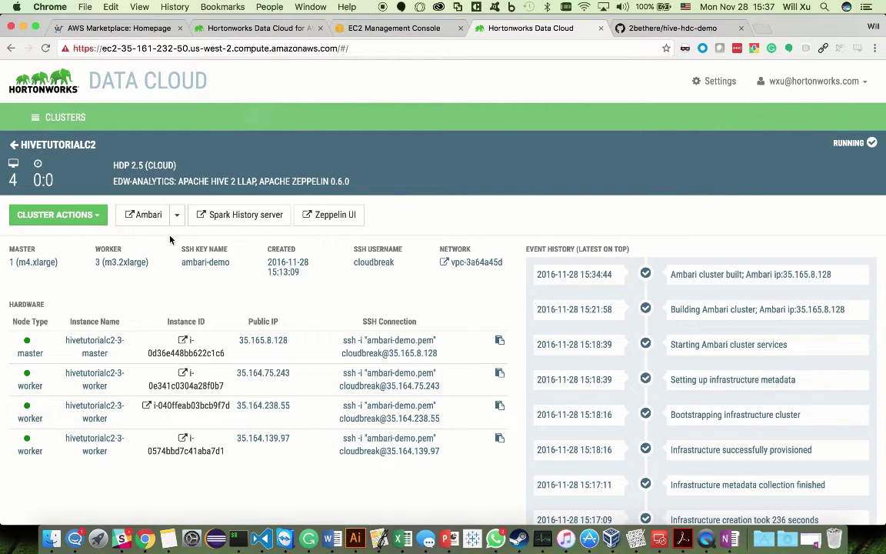
Step: Open Ambari Web from the cluster page and sign in with the admin account
click(154, 220)
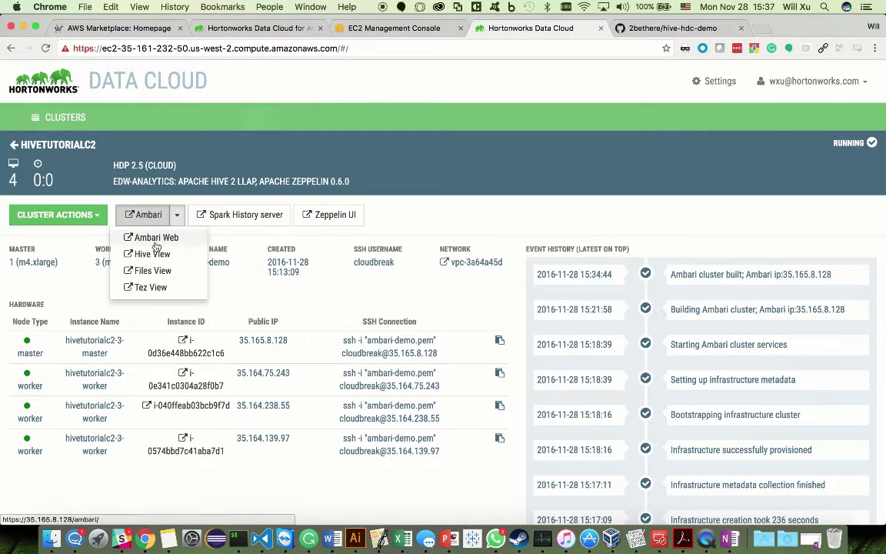
click(160, 234)
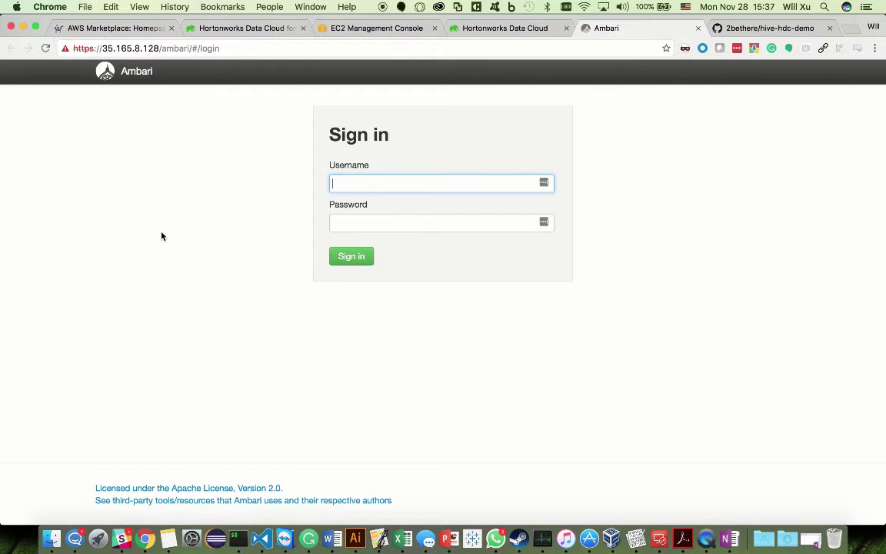
key(Tab)
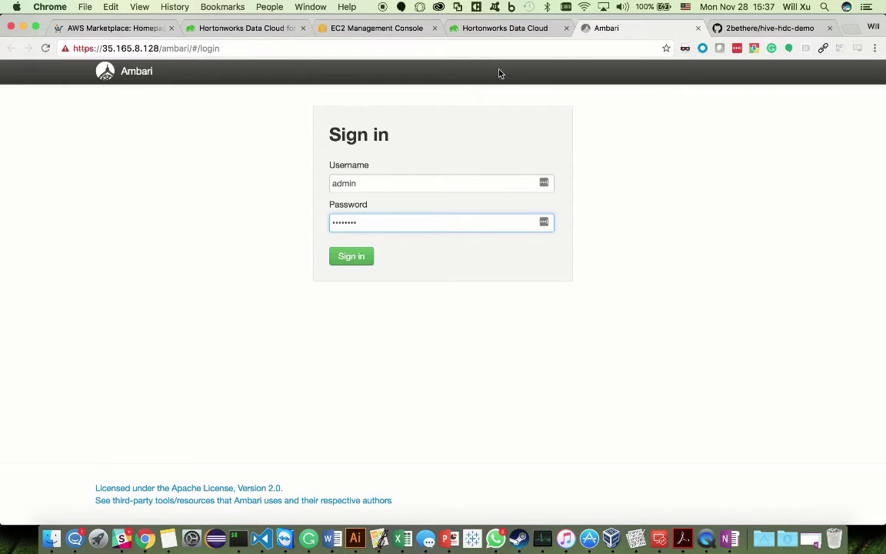
click(353, 260)
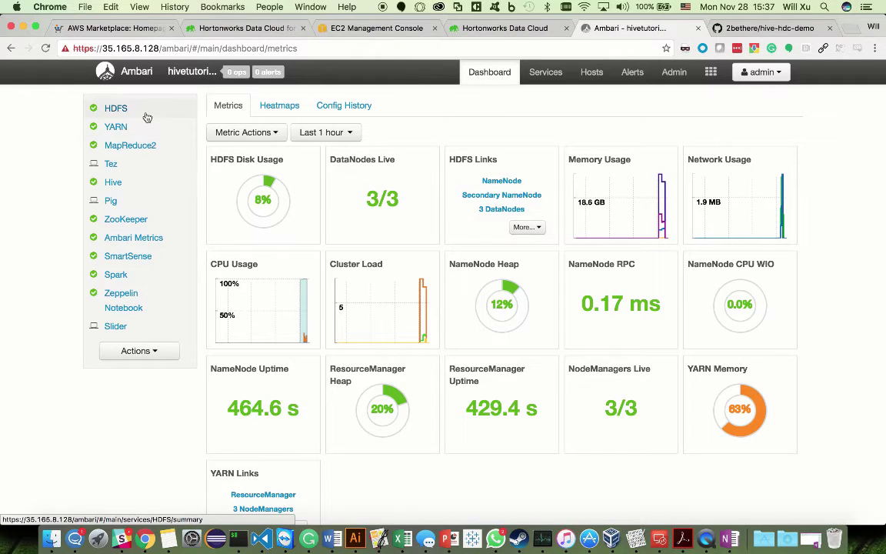
Step: Go to the YARN service's configuration settings in Ambari
click(147, 117)
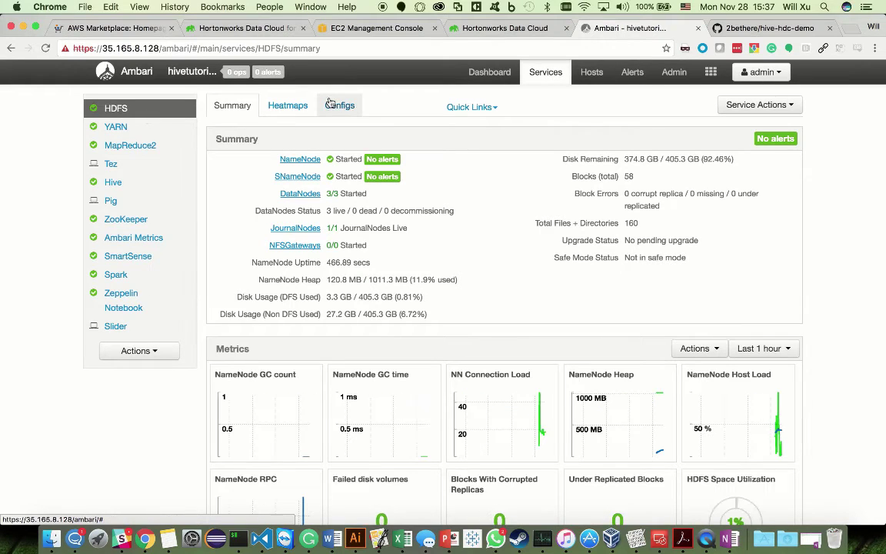
click(150, 126)
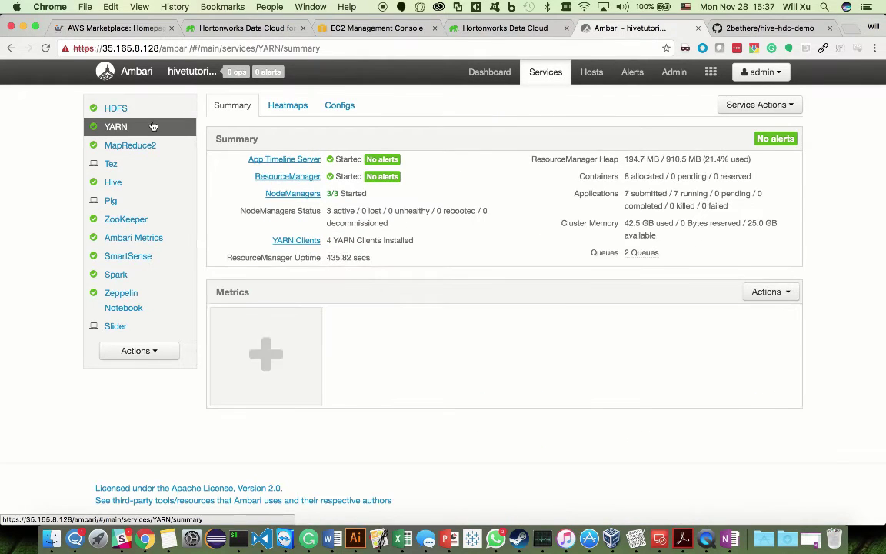
click(341, 108)
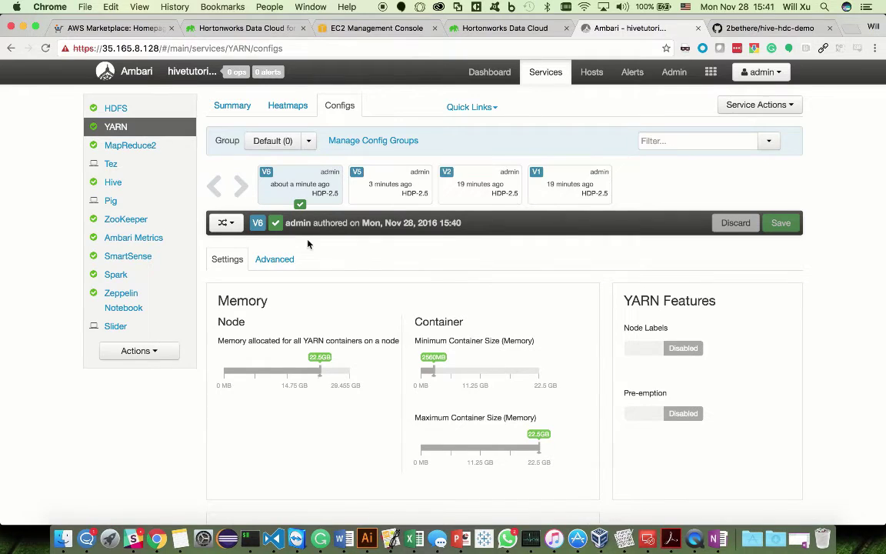
scroll(308, 244, down, 3)
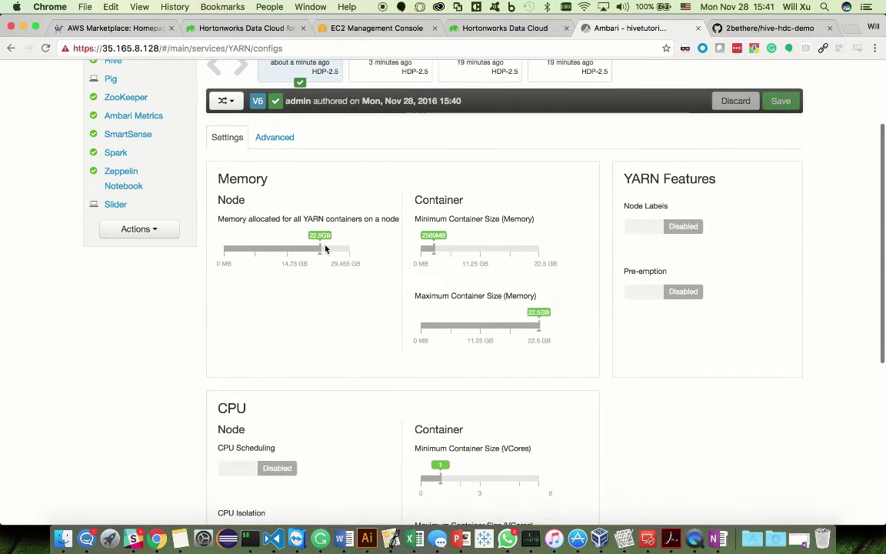
Step: Set YARN node memory to 28GB and minimum container size to 1024MB
click(322, 252)
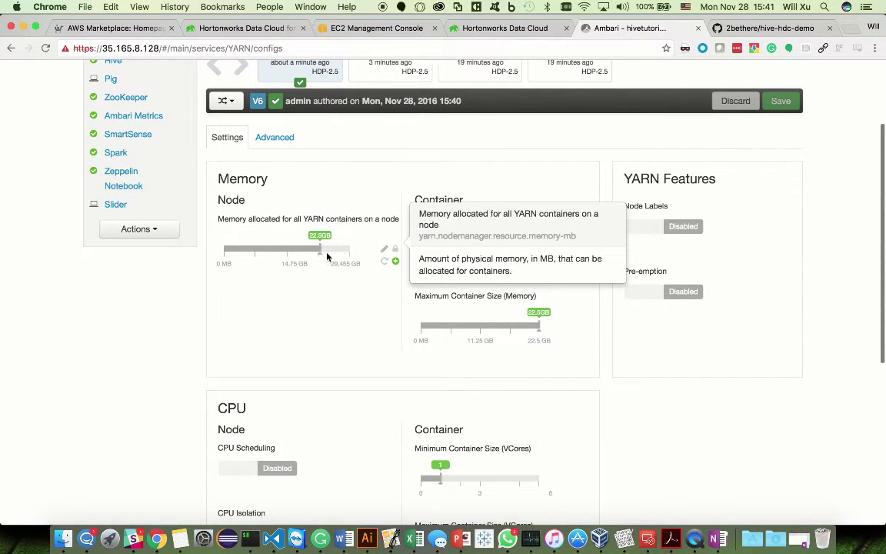
drag(326, 255, 347, 252)
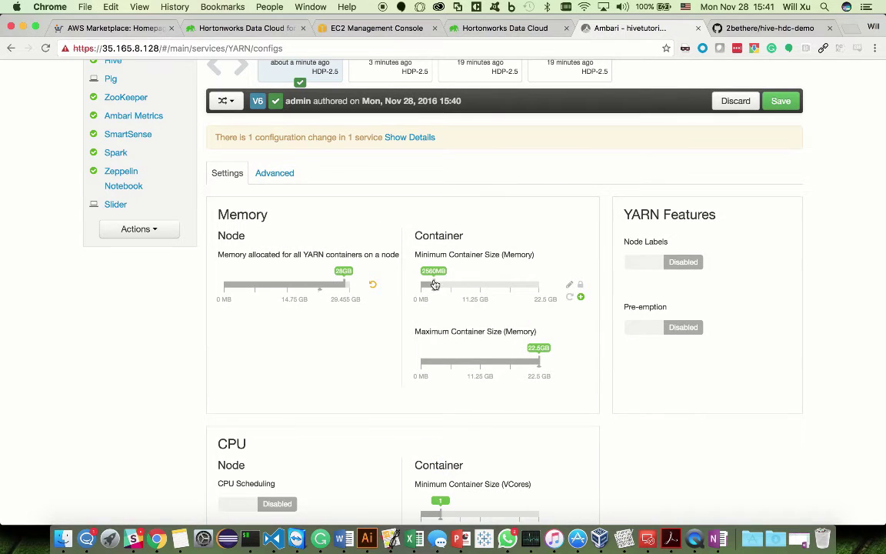
mouse_move(435, 287)
drag(434, 287, 429, 291)
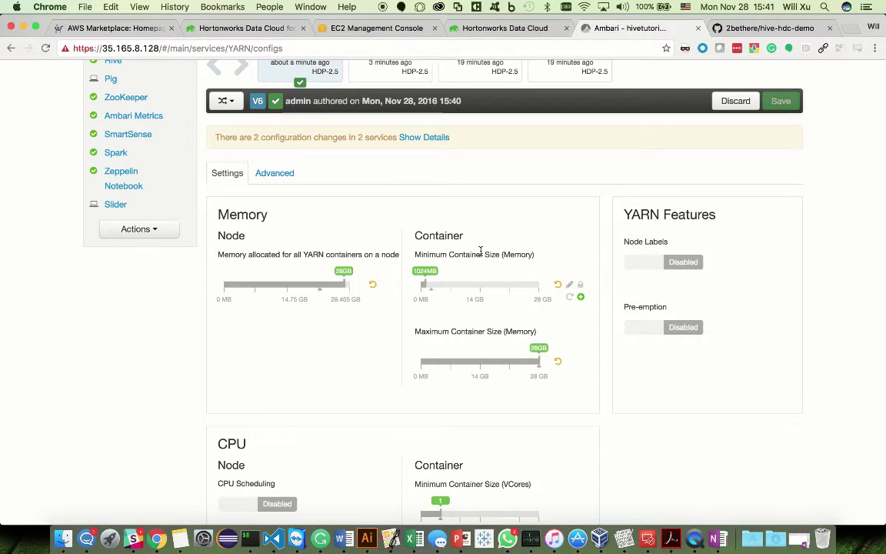
scroll(453, 180, up, 1)
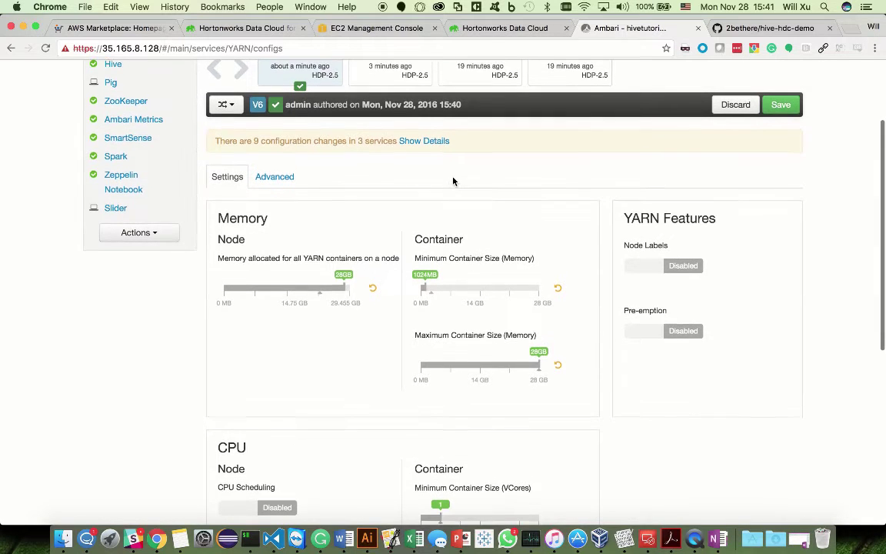
scroll(453, 181, up, 3)
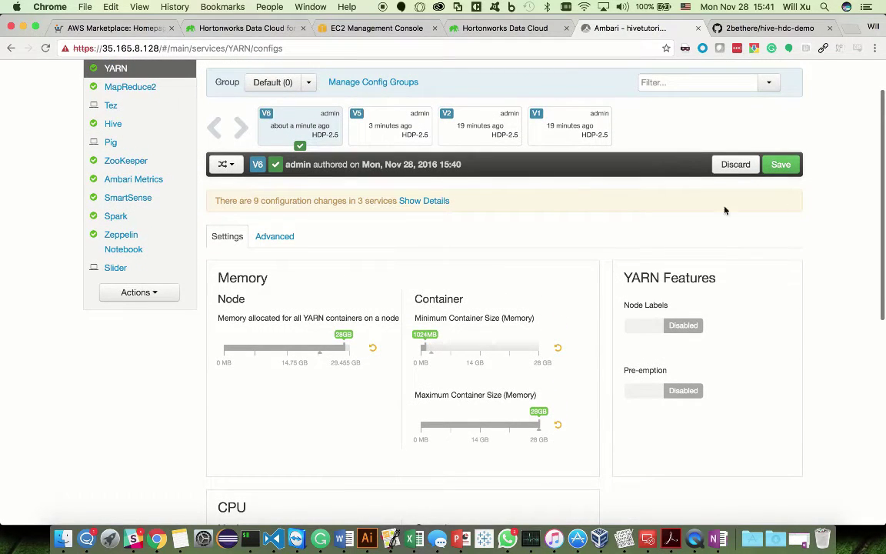
Step: Save as version V7 with note 'Some tuning changes', accepting recommended values and warnings
click(780, 165)
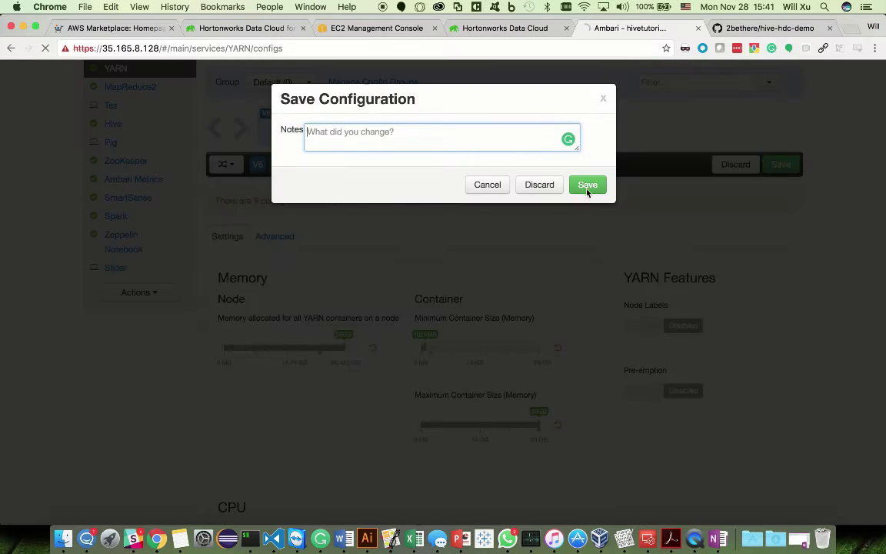
text(Som)
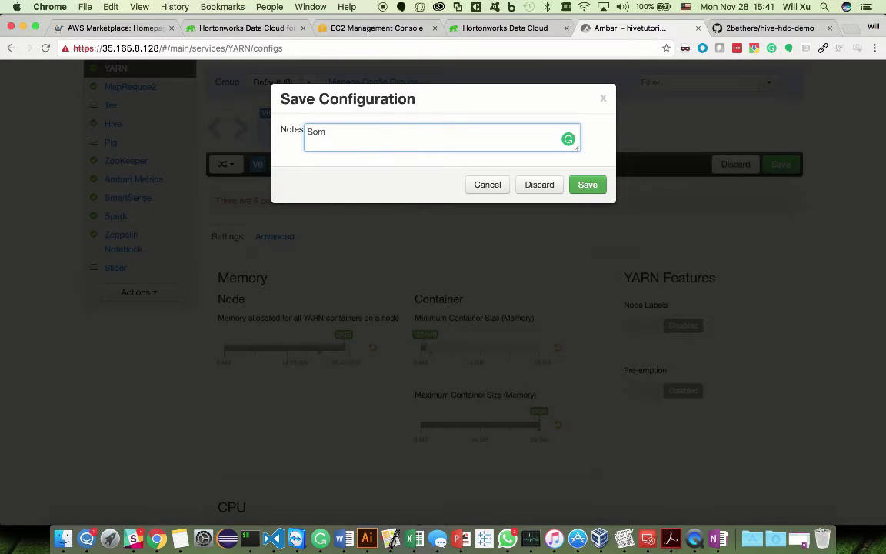
text(e tuning changes)
click(589, 184)
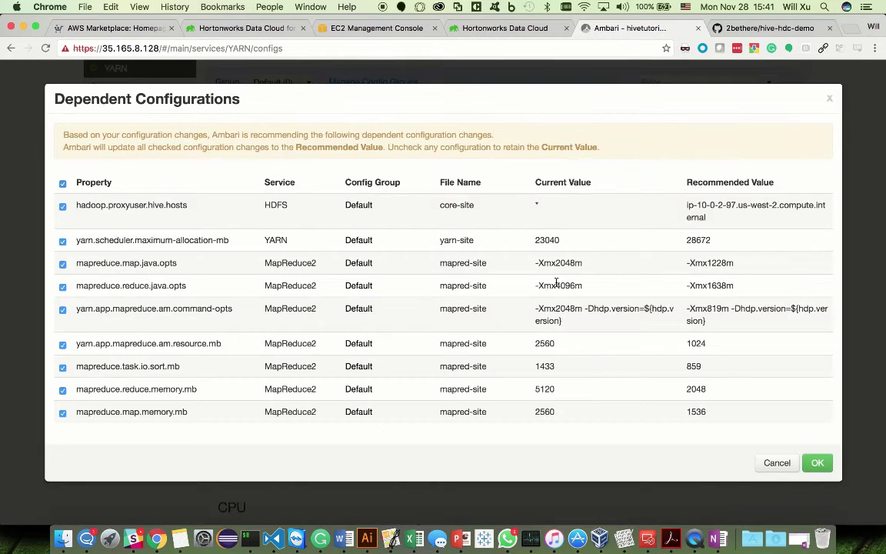
click(817, 464)
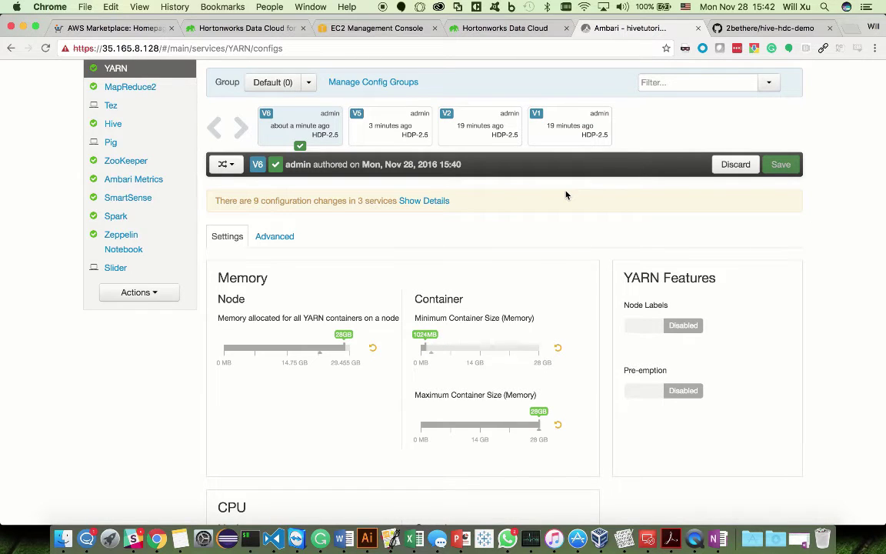
scroll(671, 250, down, 2)
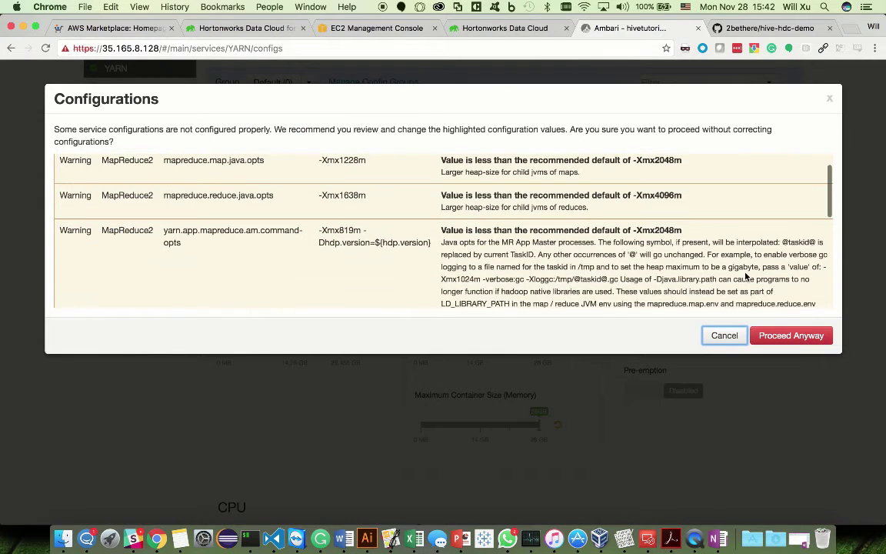
click(799, 336)
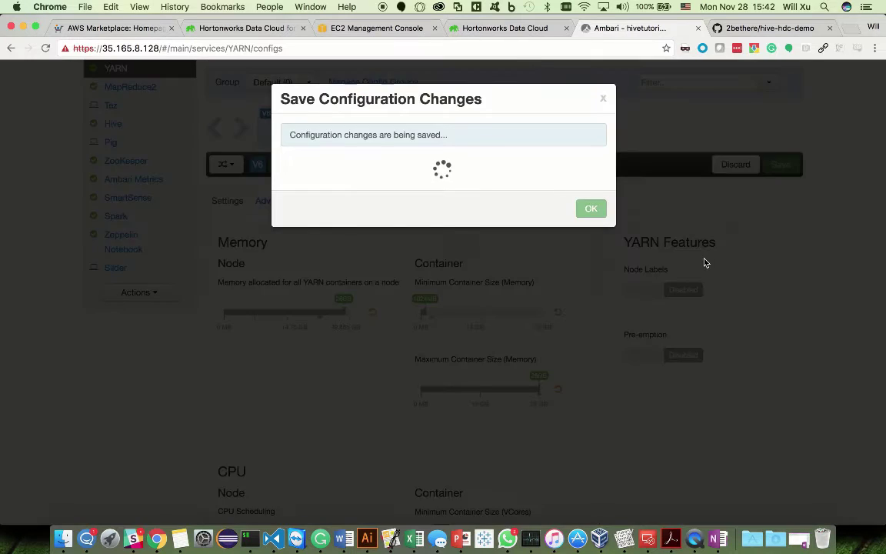
click(591, 187)
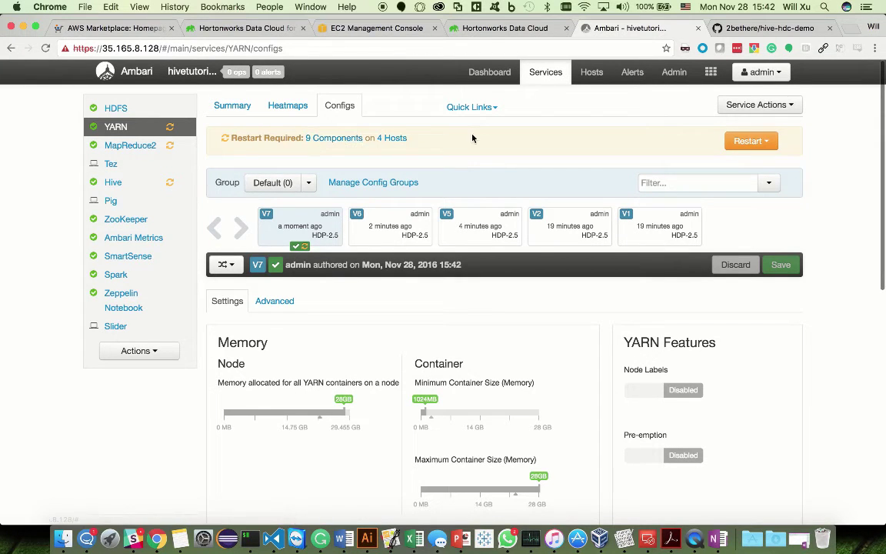
Step: Use Restart All Affected and confirm, restarting the 9 affected components
click(753, 141)
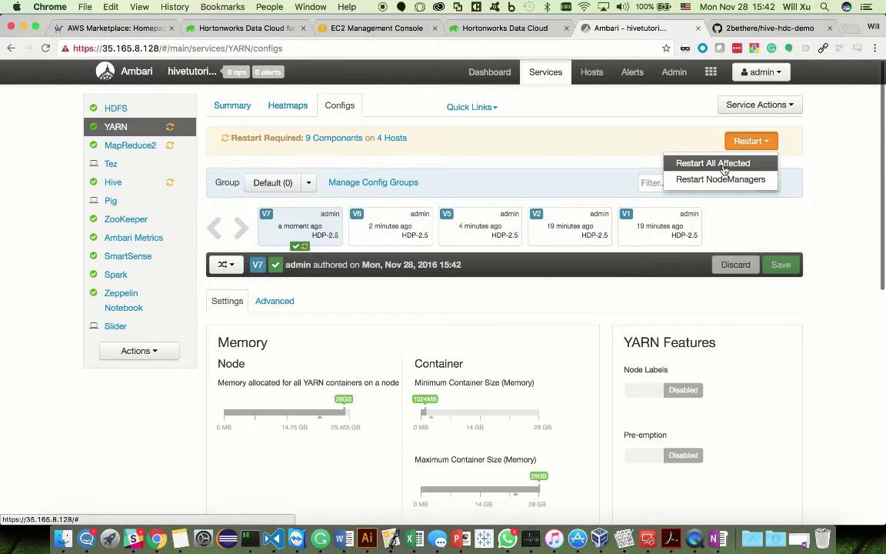
click(712, 163)
click(572, 225)
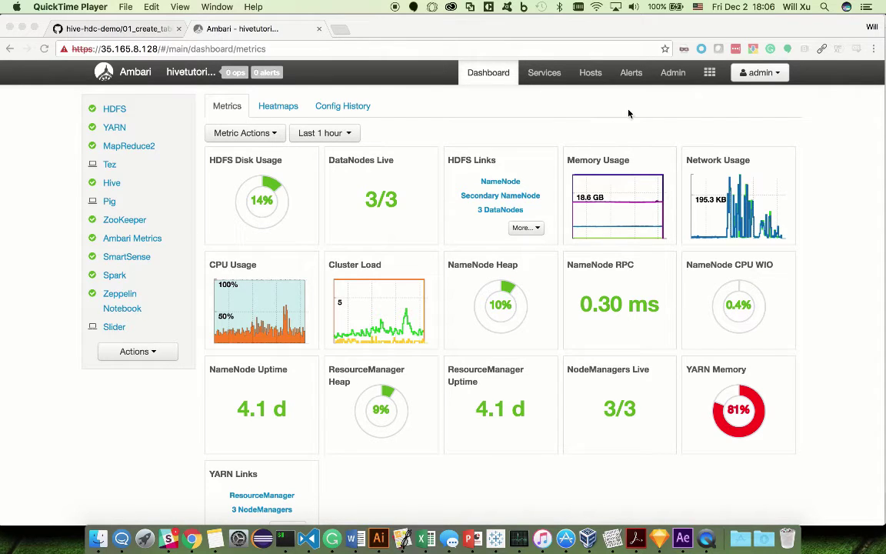
Step: Open Ambari's Hive View on an empty worksheet, then bring up 01_create_tables.sql on GitHub
click(709, 73)
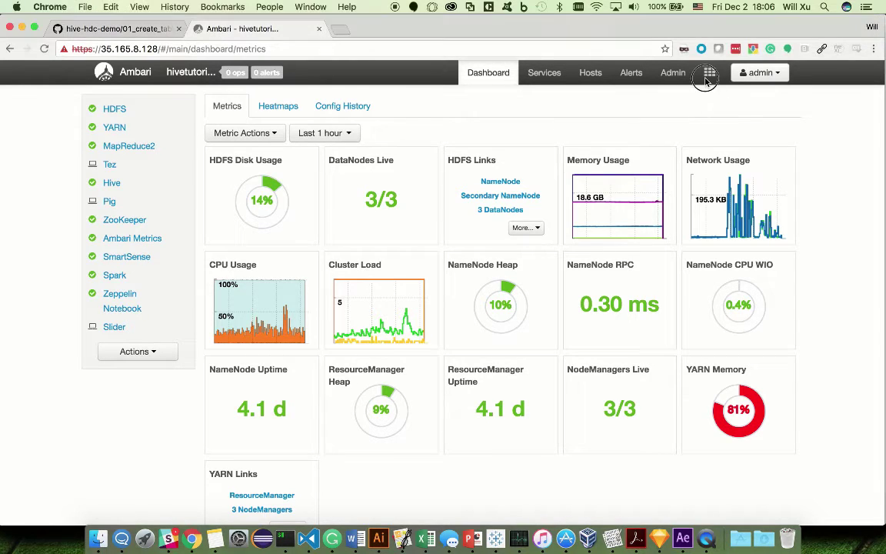
click(710, 72)
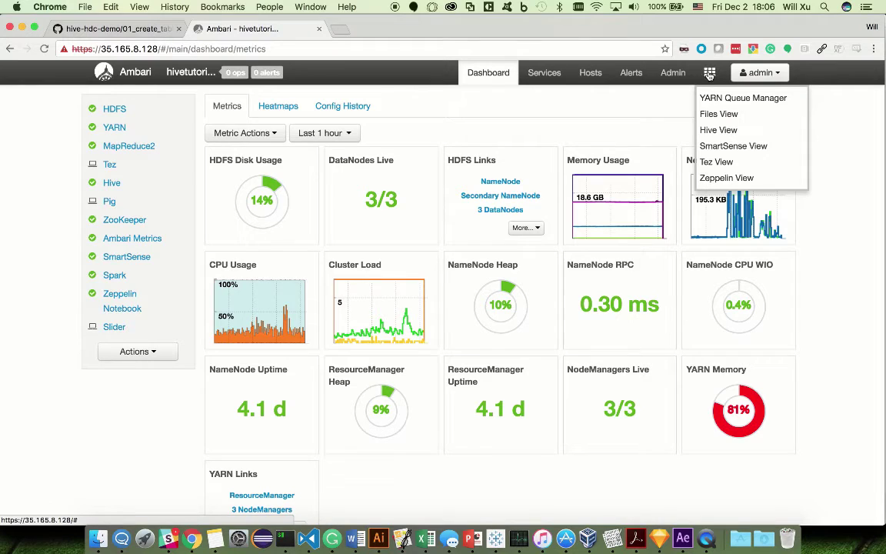
click(723, 134)
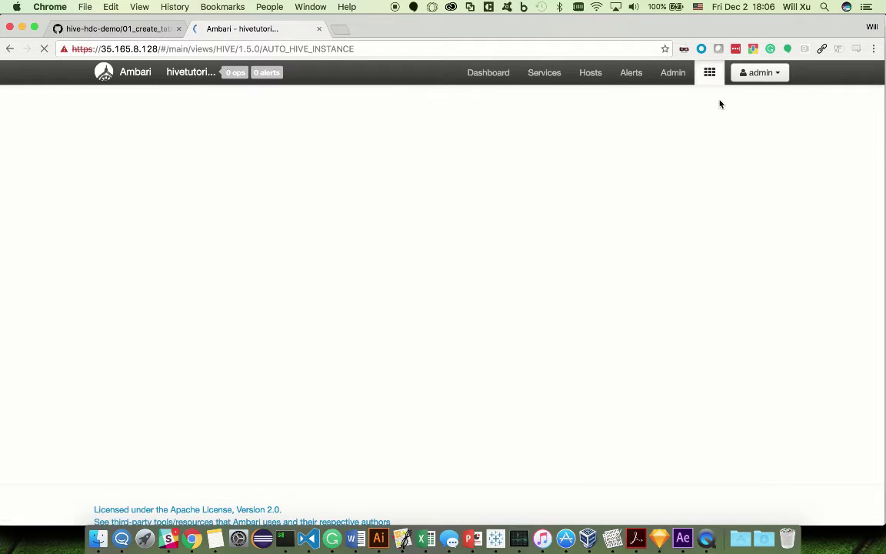
click(709, 72)
click(391, 204)
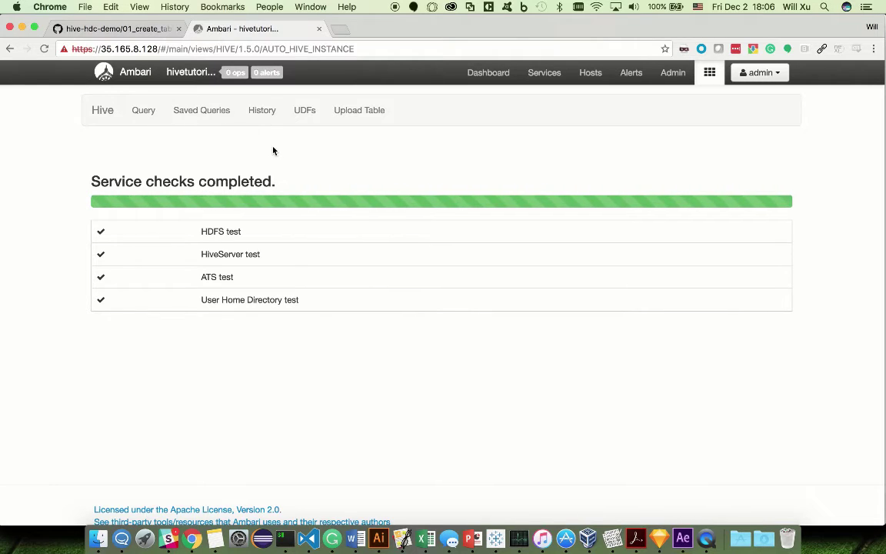
click(119, 29)
Step: Select and copy all the SQL in 01_create_tables.sql on GitHub
scroll(271, 196, down, 2)
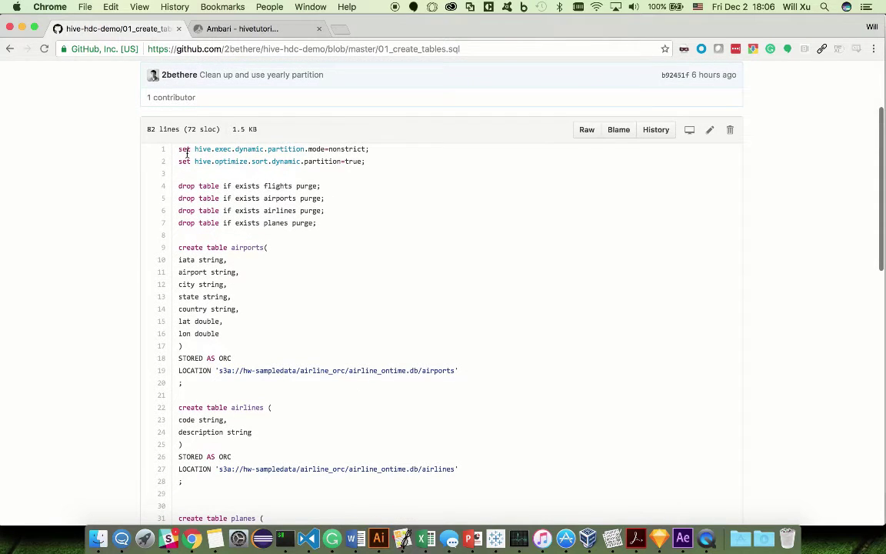
scroll(484, 381, down, 10)
scroll(430, 392, down, 5)
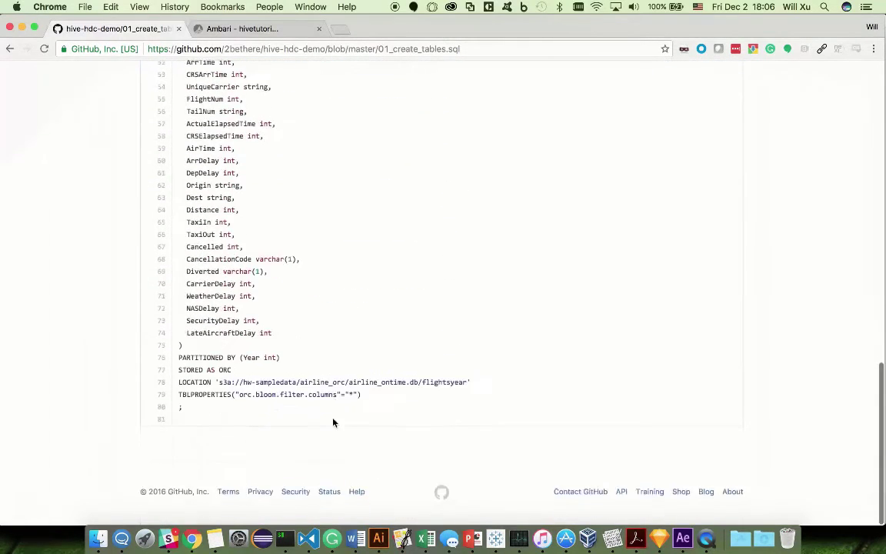
shift+click(246, 409)
key(super+c)
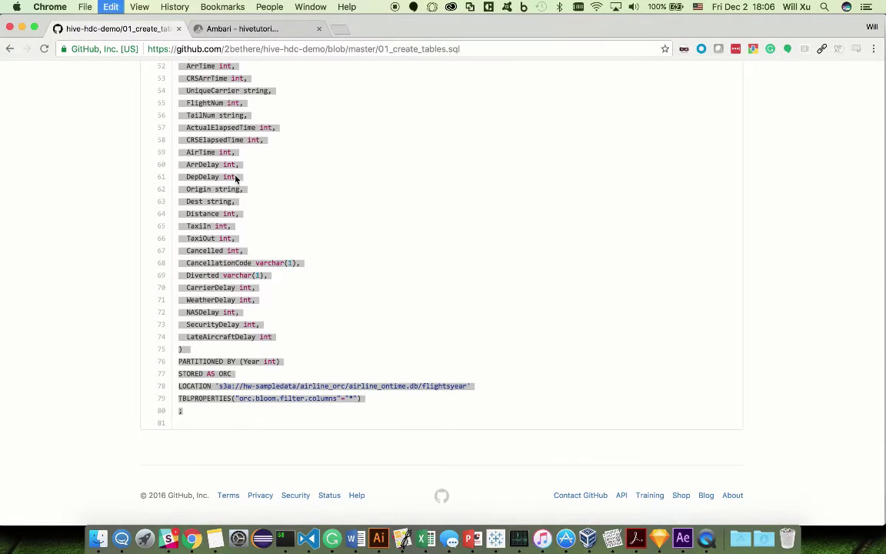
Step: Paste the table-creation SQL into the Hive worksheet and execute it successfully
click(251, 30)
key(super+v)
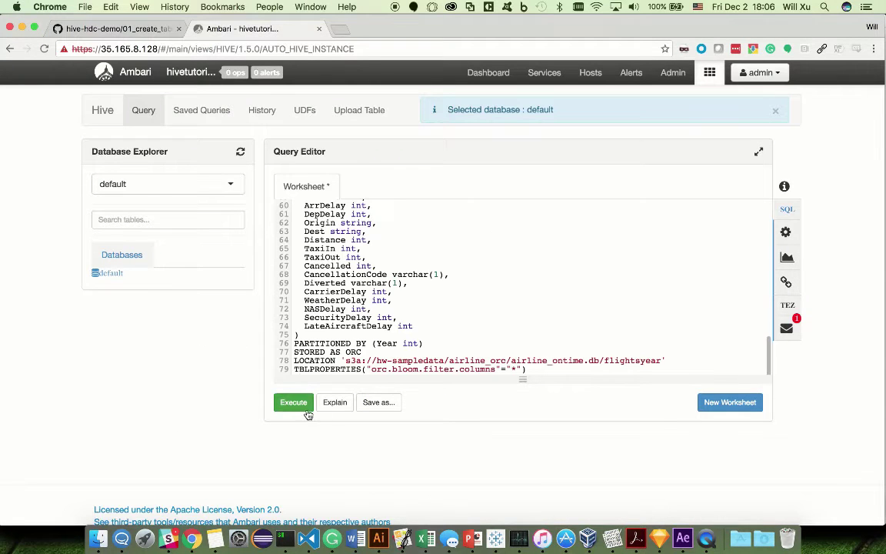
click(300, 404)
click(409, 325)
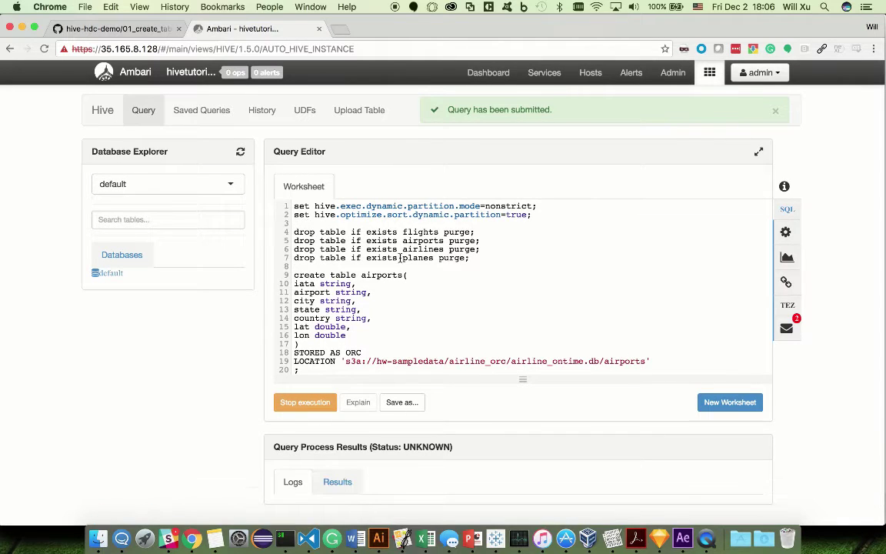
scroll(406, 260, down, 3)
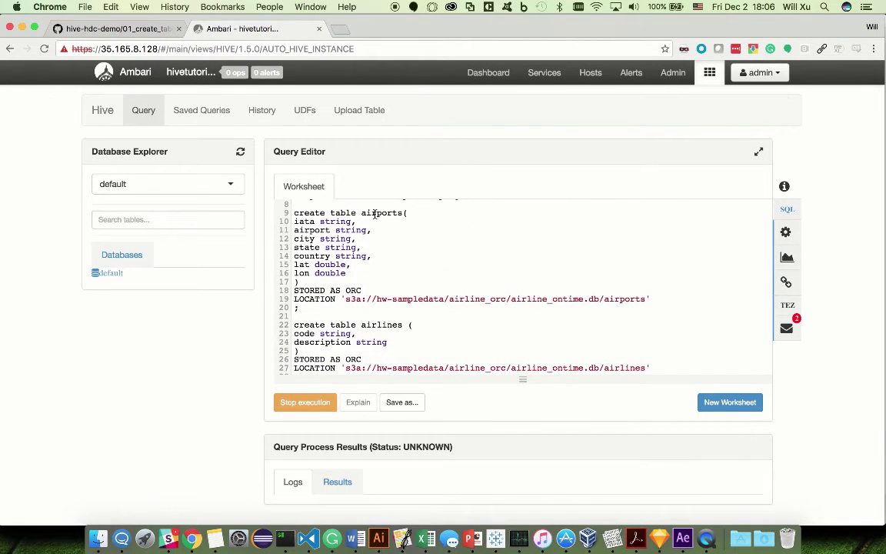
scroll(390, 348, down, 10)
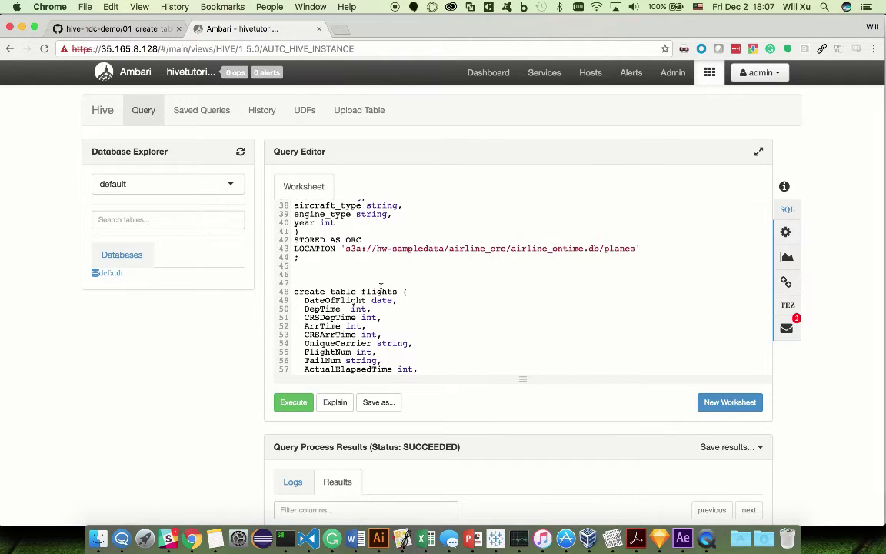
scroll(249, 366, down, 2)
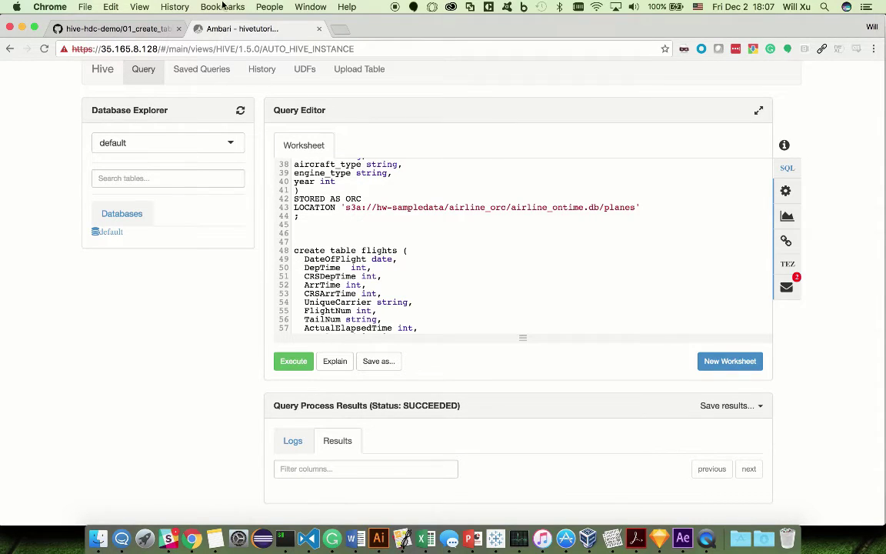
click(115, 29)
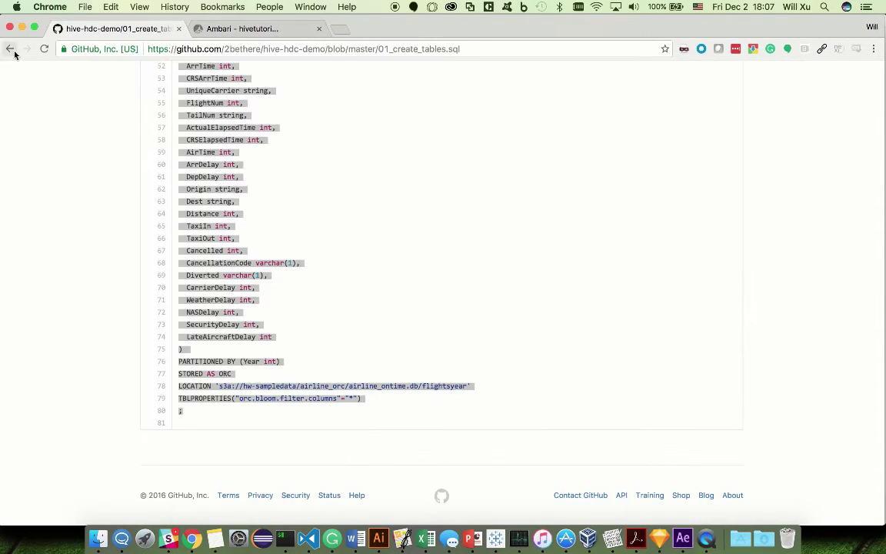
Step: Copy the 'msck repair table flights;' line from 02_load_optimize.sql
click(10, 48)
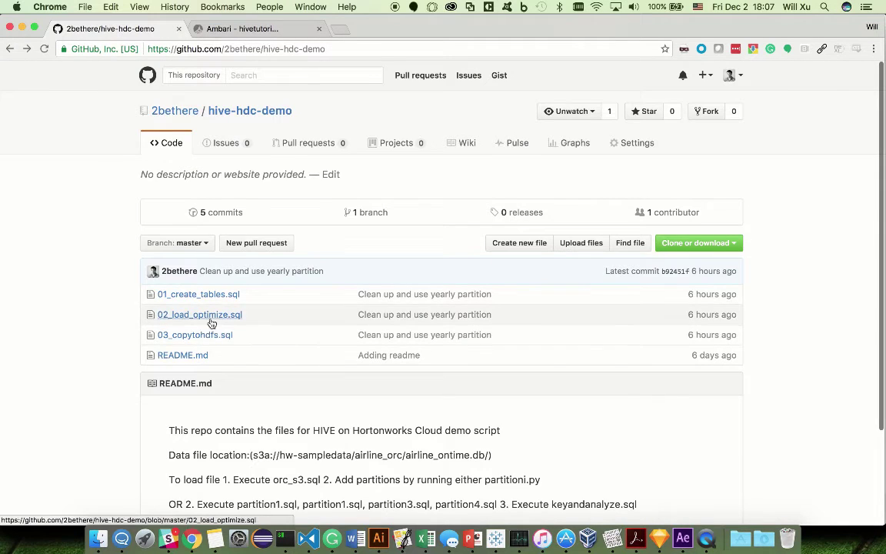
click(209, 315)
triple_click(232, 277)
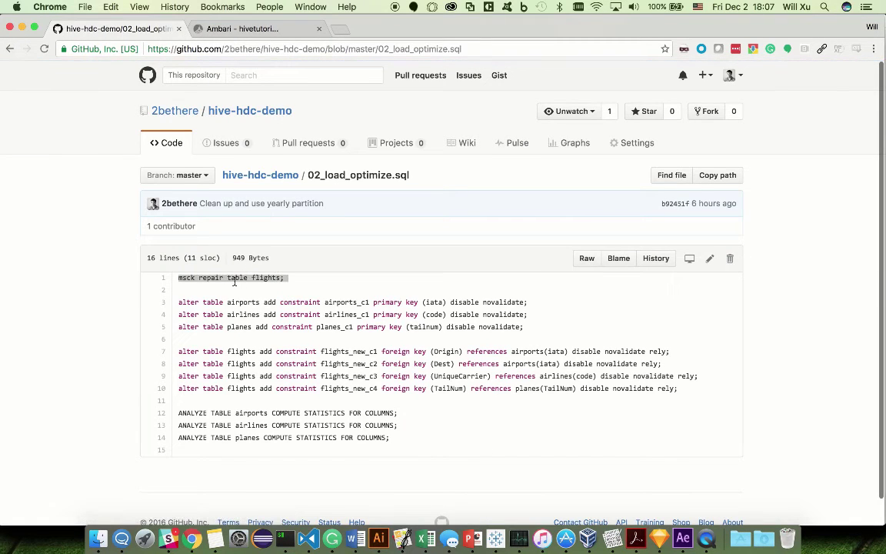
Step: Replace the Hive worksheet contents with the msck repair statement and run it
click(253, 31)
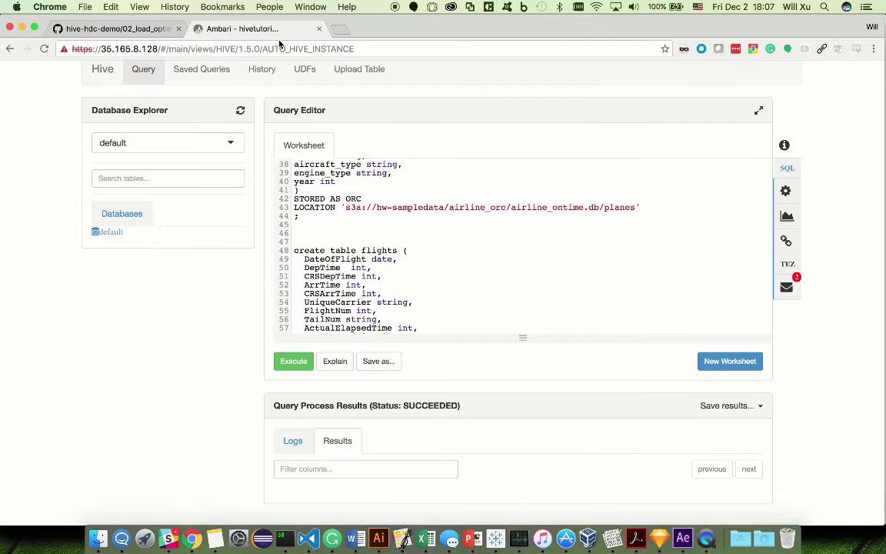
click(364, 215)
key(super+Up)
key(super+a)
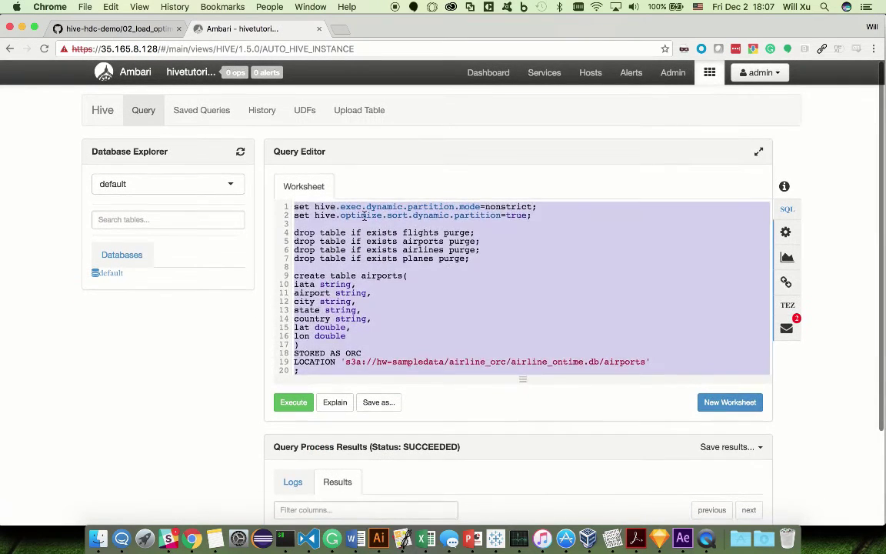
key(super+v)
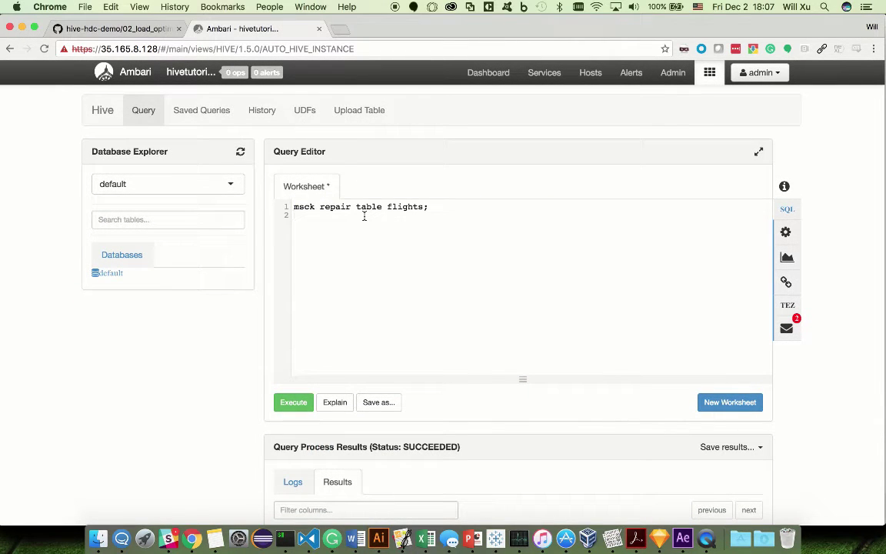
click(291, 401)
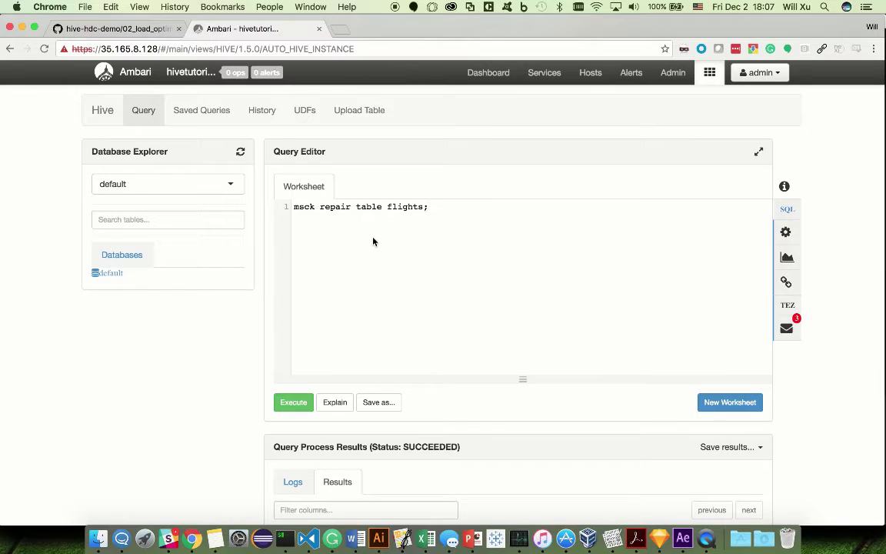
click(144, 536)
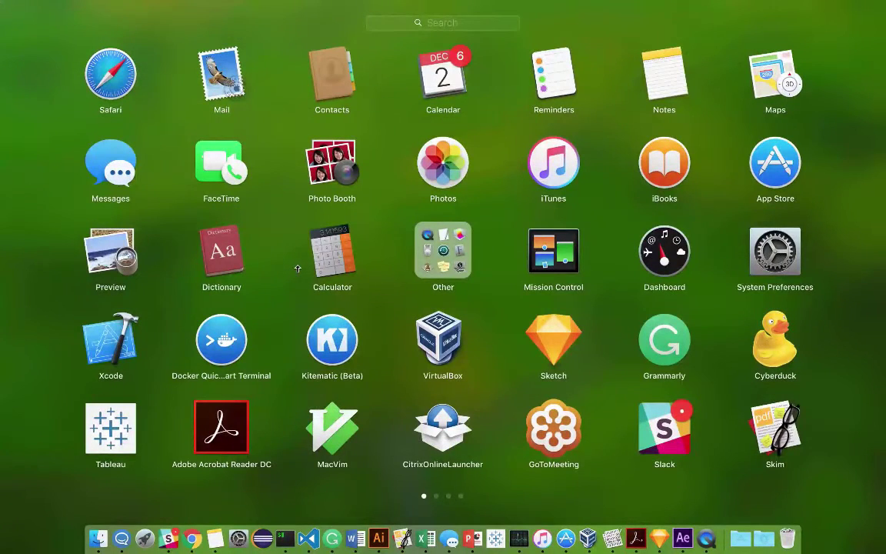
Step: Launch Tableau, copy cluster IP 35.165.8.128 from Chrome, and choose Hortonworks Hadoop Hive
text(tab)
key(Return)
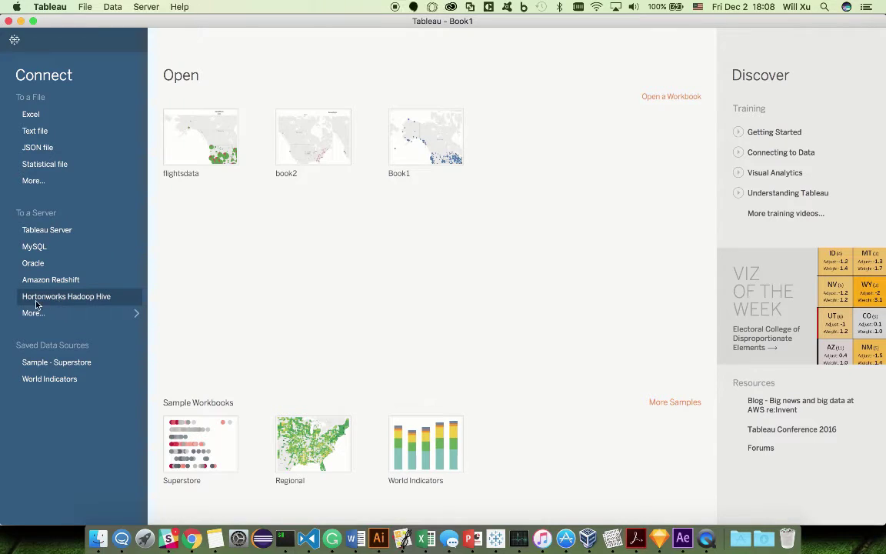
click(86, 320)
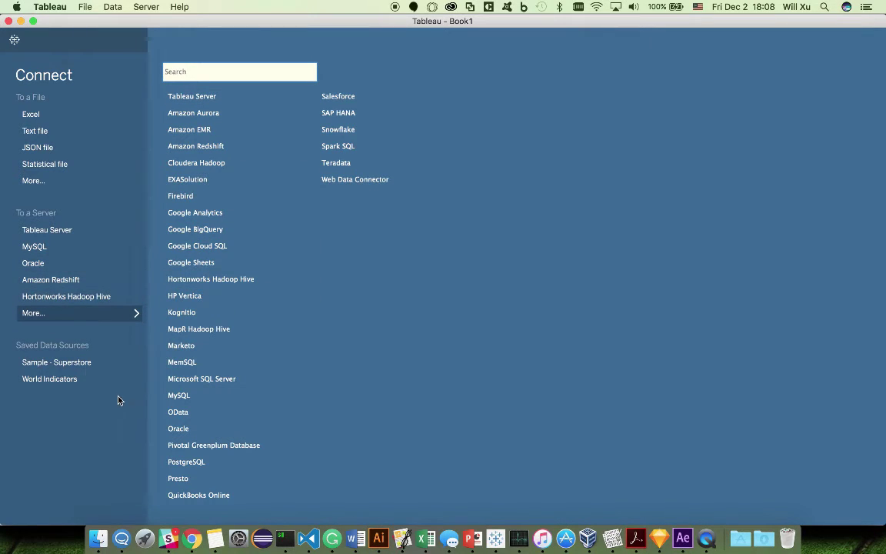
click(192, 536)
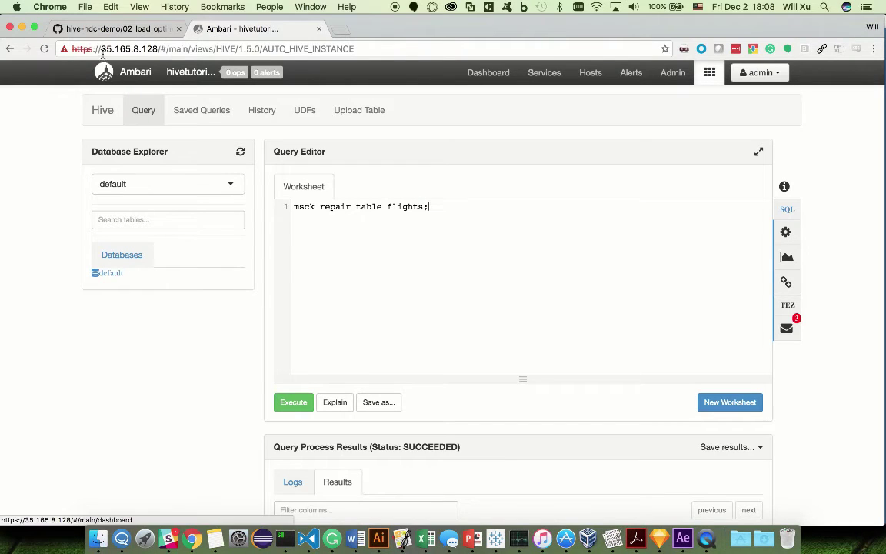
drag(102, 50, 158, 51)
key(super+c)
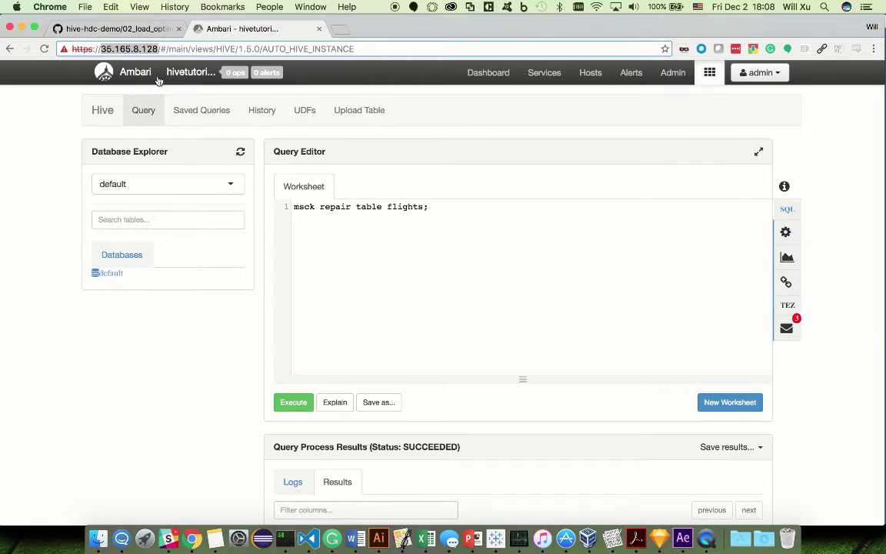
click(495, 538)
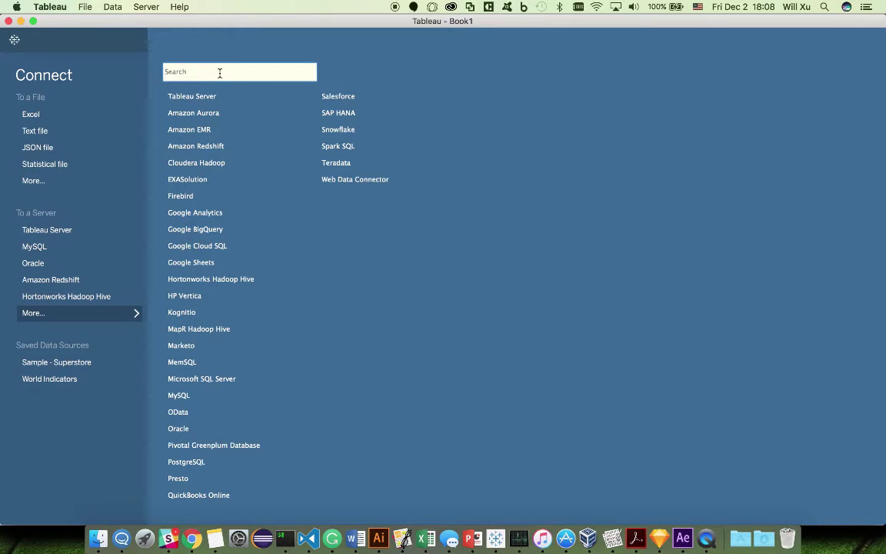
click(84, 299)
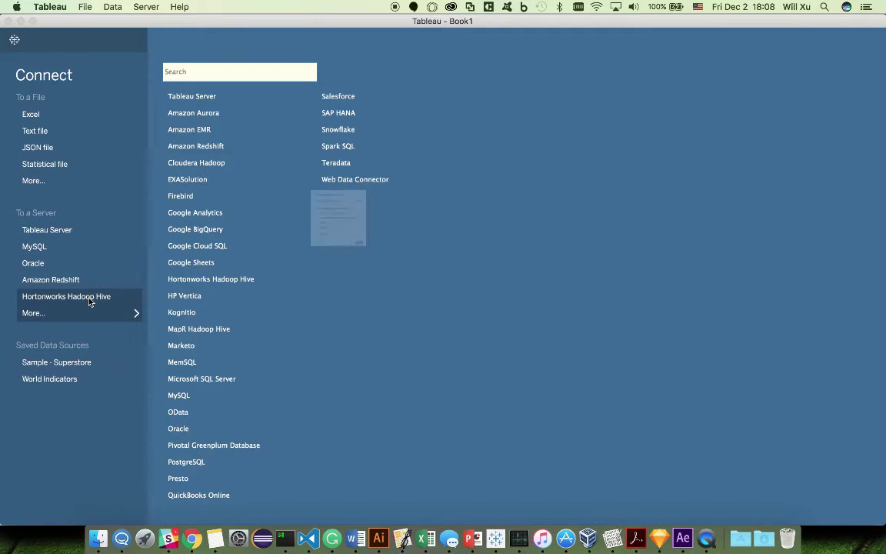
Step: Sign in to Hive server 35.165.8.128, port 10500, as HiveServer2 using username and password
key(super+v)
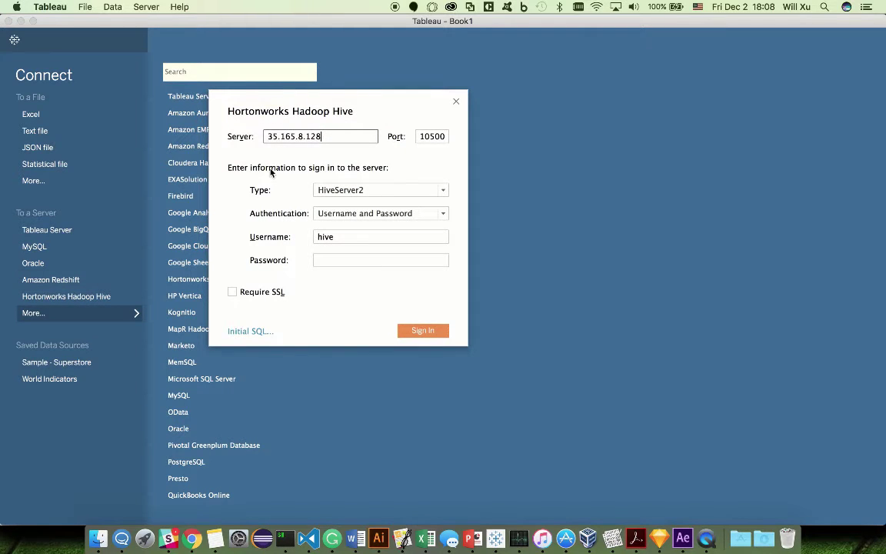
click(331, 261)
text(hive)
click(372, 190)
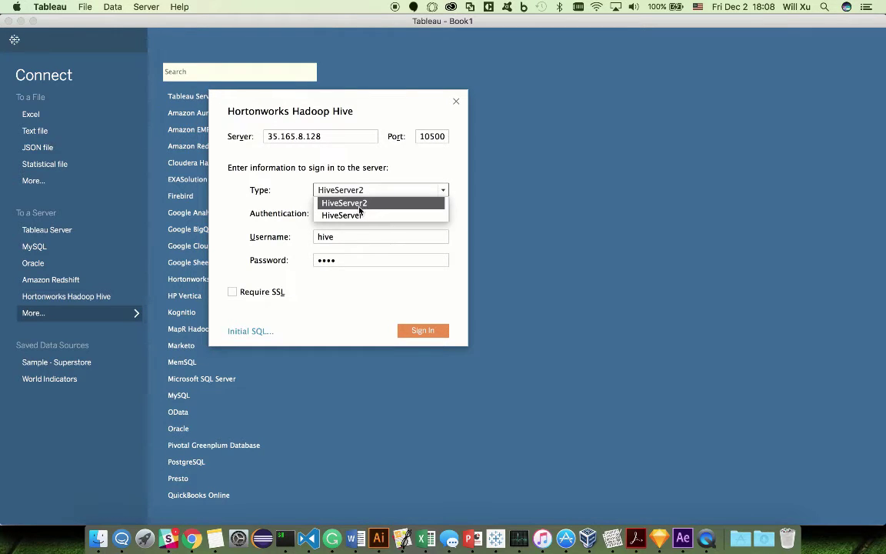
click(375, 205)
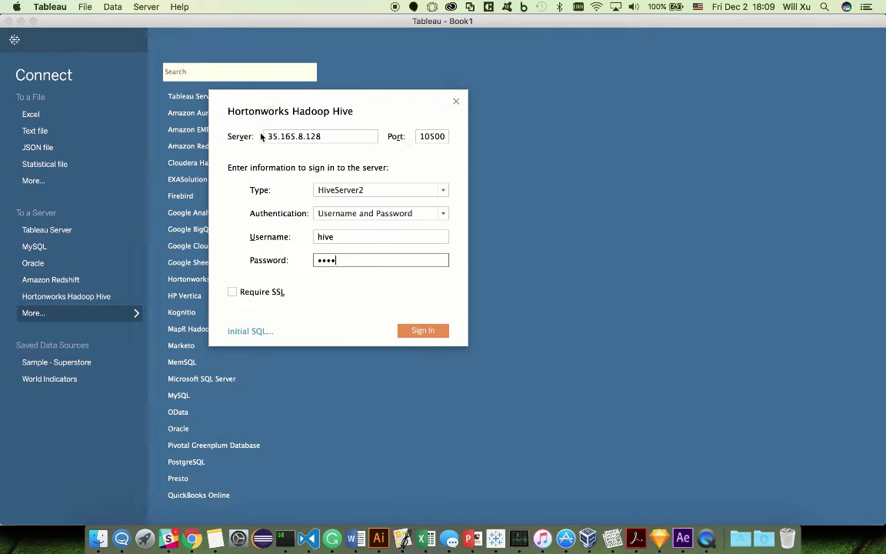
click(344, 213)
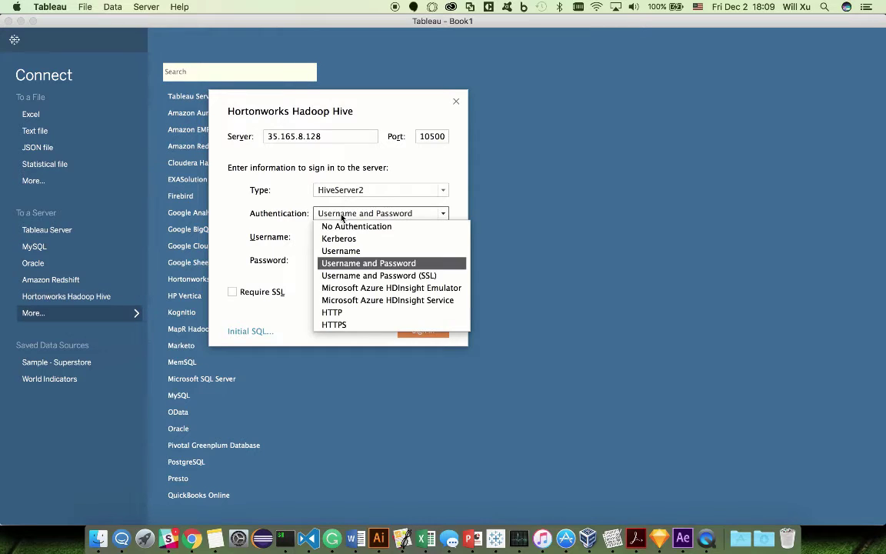
click(361, 258)
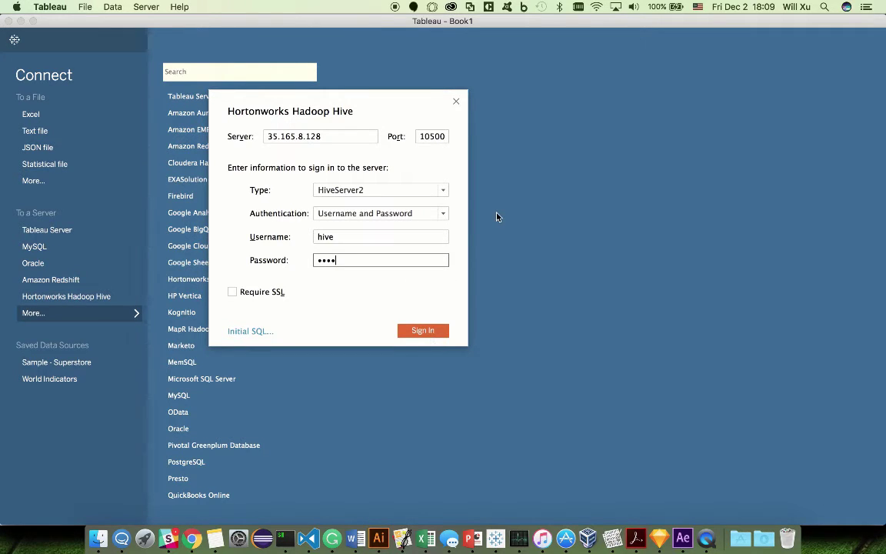
key(Return)
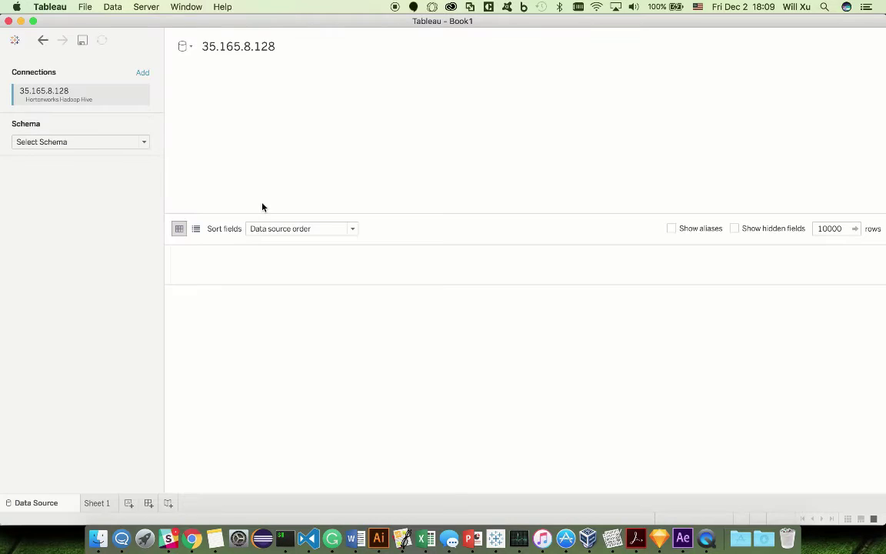
Step: Pick the default schema, list its tables, and drag flights onto the canvas
click(144, 143)
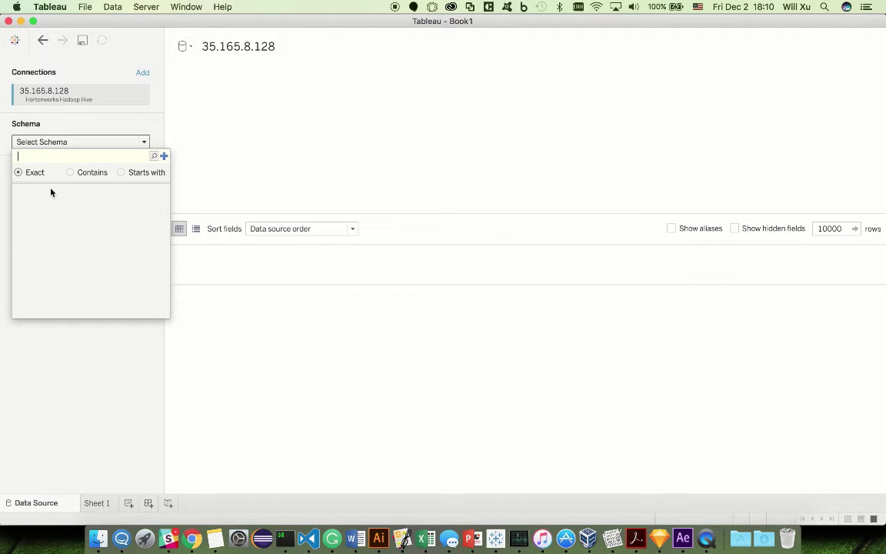
key(Return)
click(38, 192)
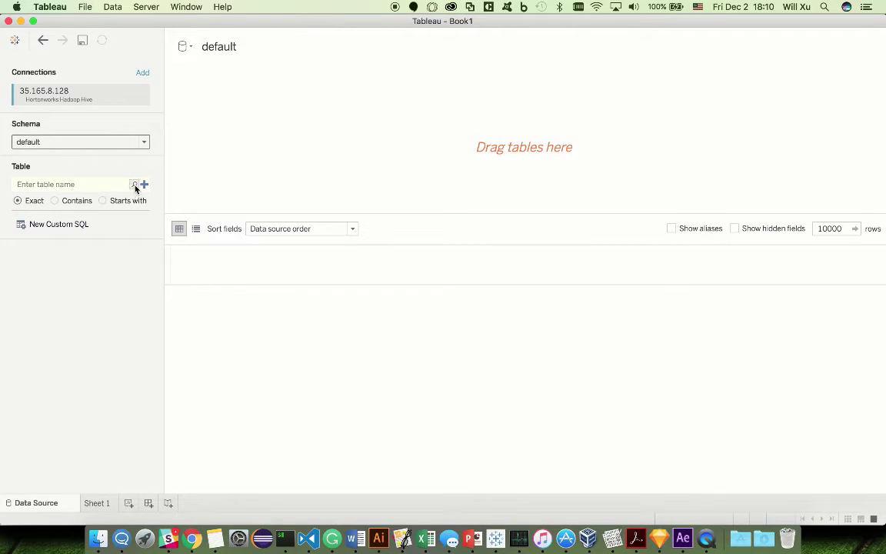
click(135, 186)
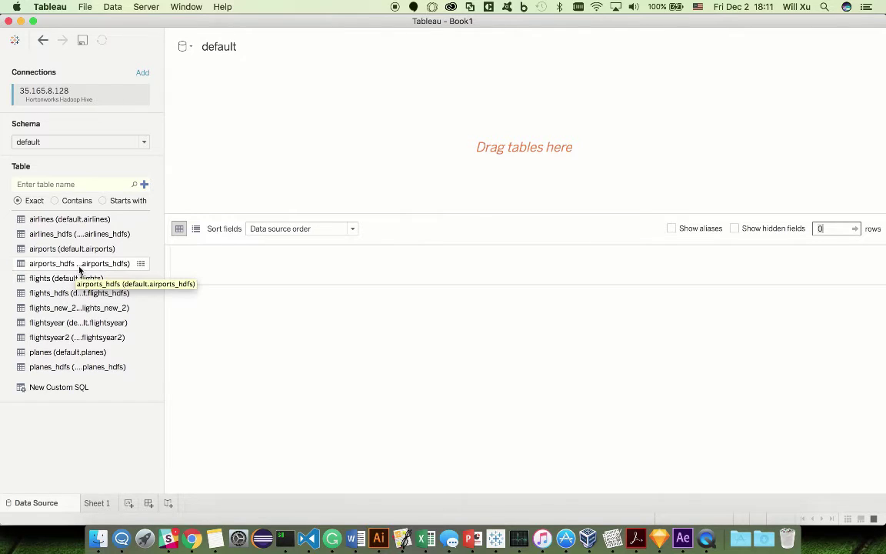
click(55, 282)
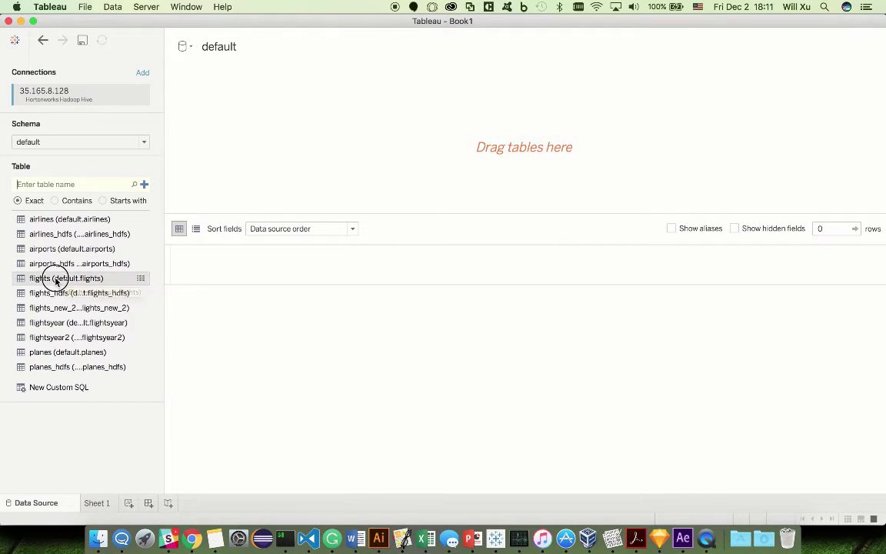
drag(55, 282, 306, 114)
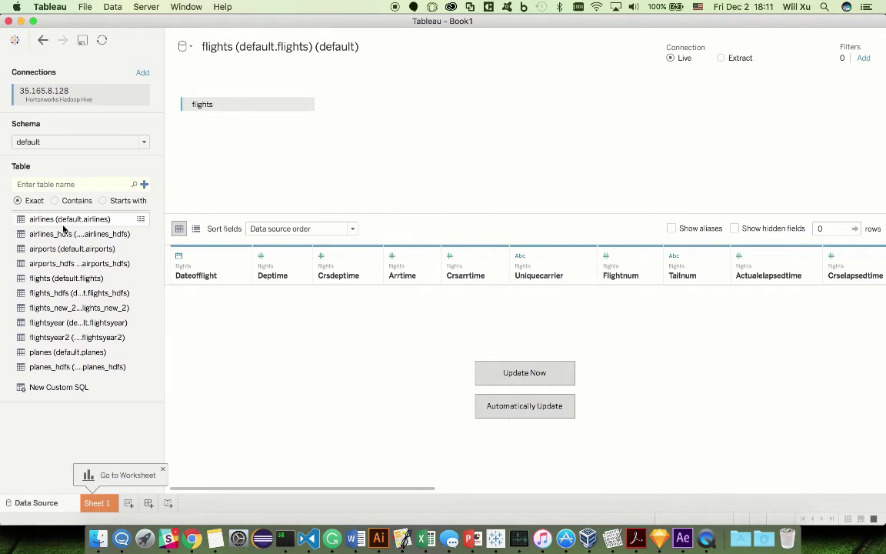
Step: Join the airlines table to flights on Uniquecarrier = Code
drag(66, 220, 442, 149)
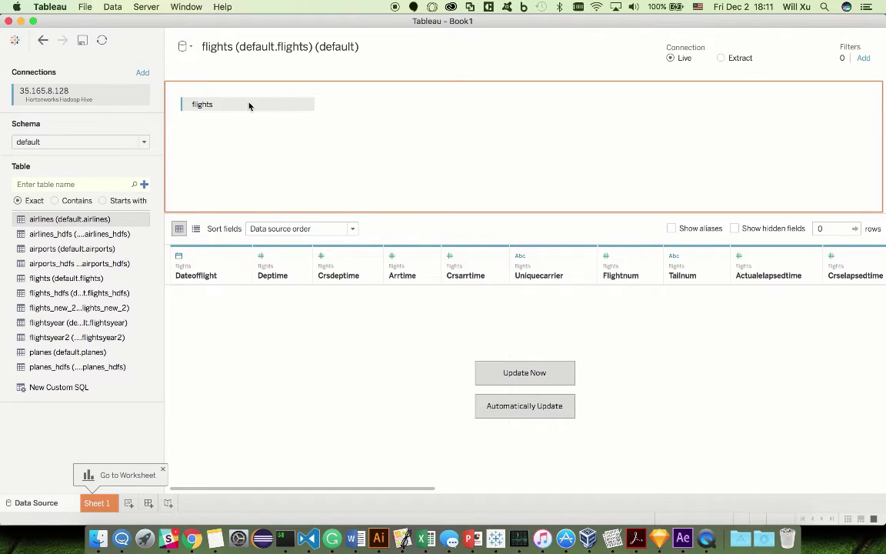
drag(250, 106, 269, 102)
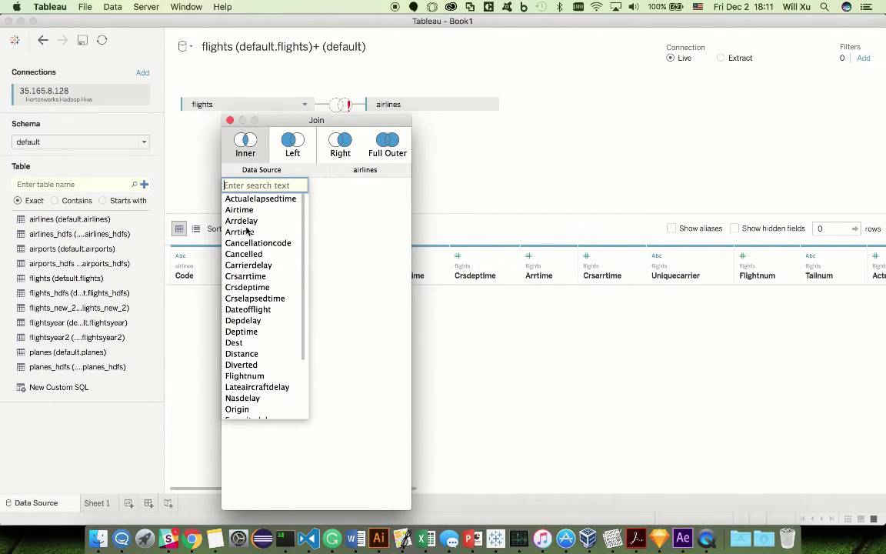
text(uni)
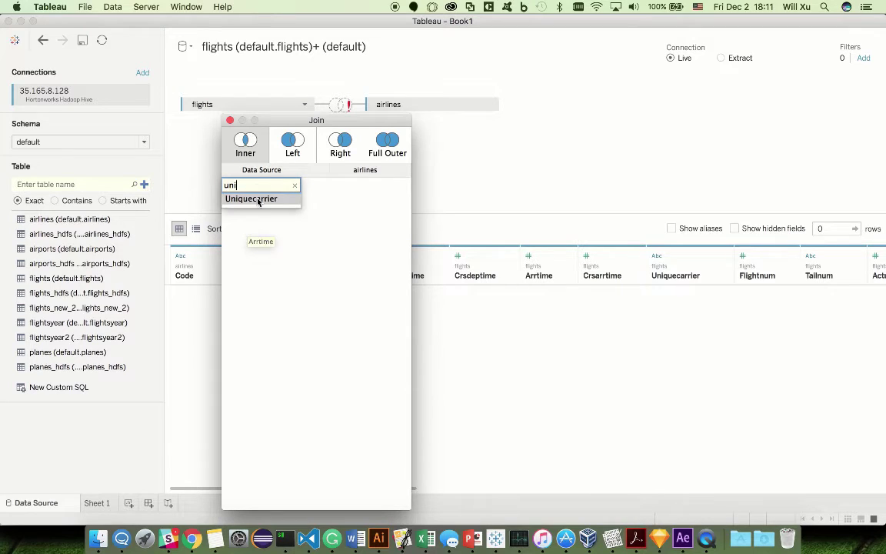
click(259, 199)
click(358, 188)
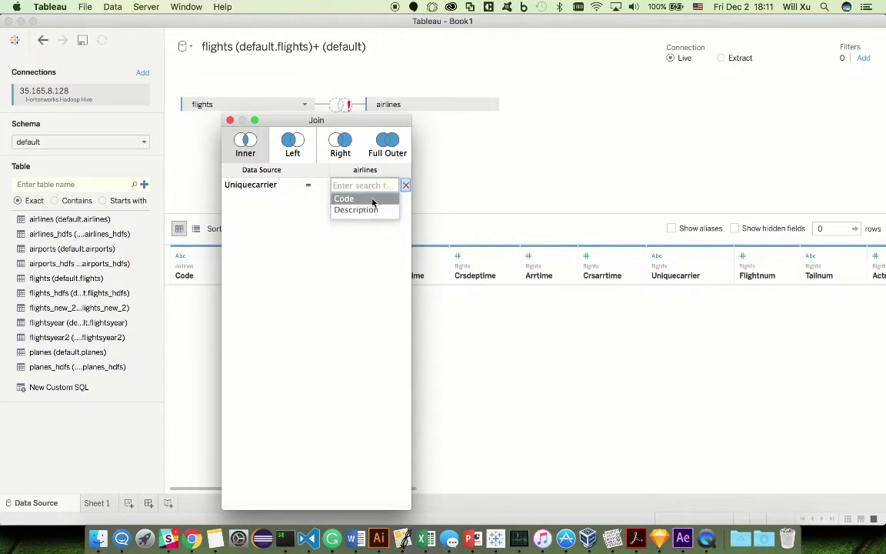
click(371, 201)
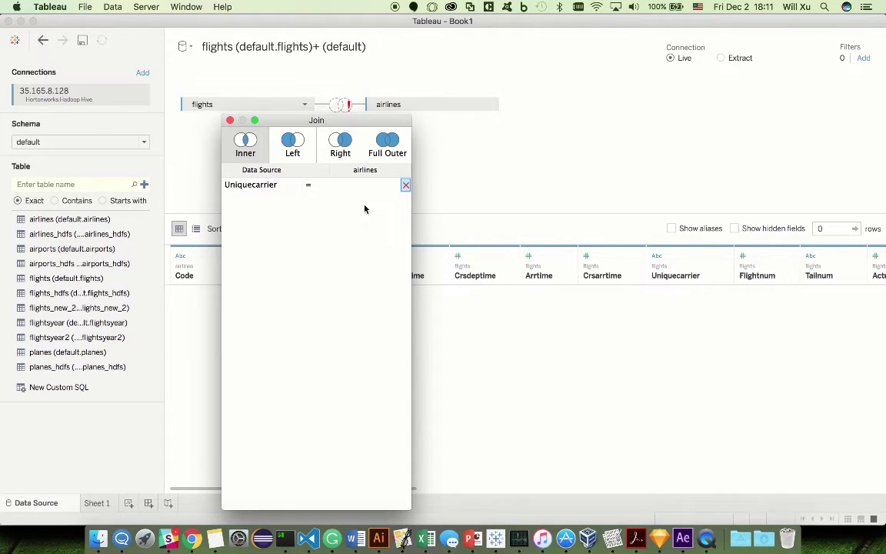
click(230, 119)
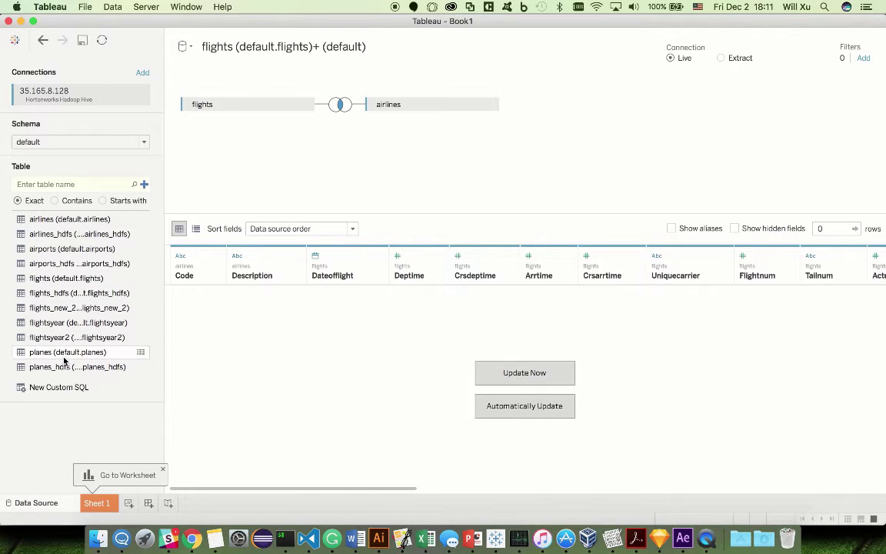
Step: Join the planes table to flights on Tailnum = Tailnum (Planes)
drag(74, 355, 355, 150)
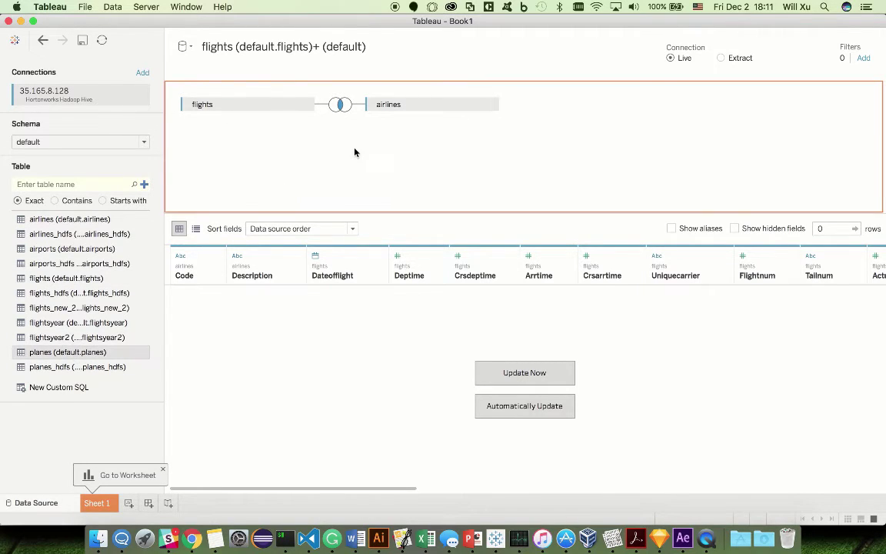
drag(256, 178, 334, 145)
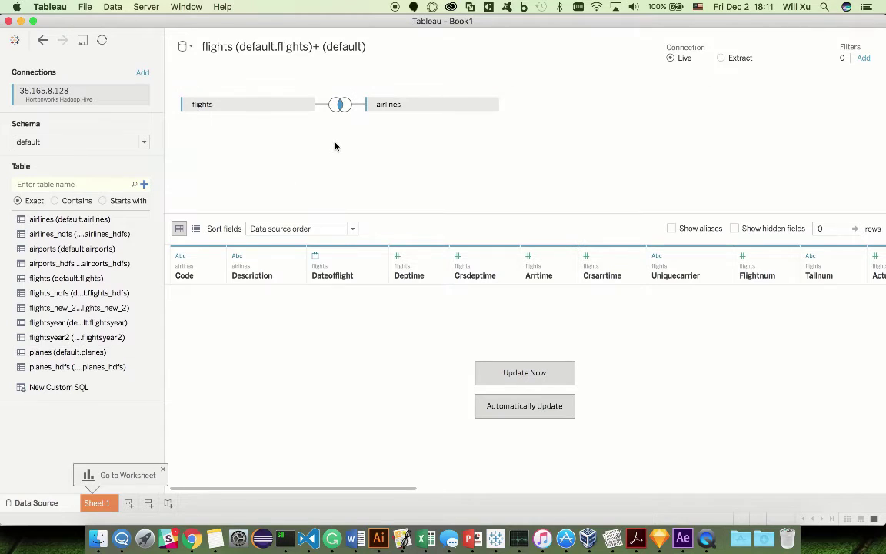
click(342, 144)
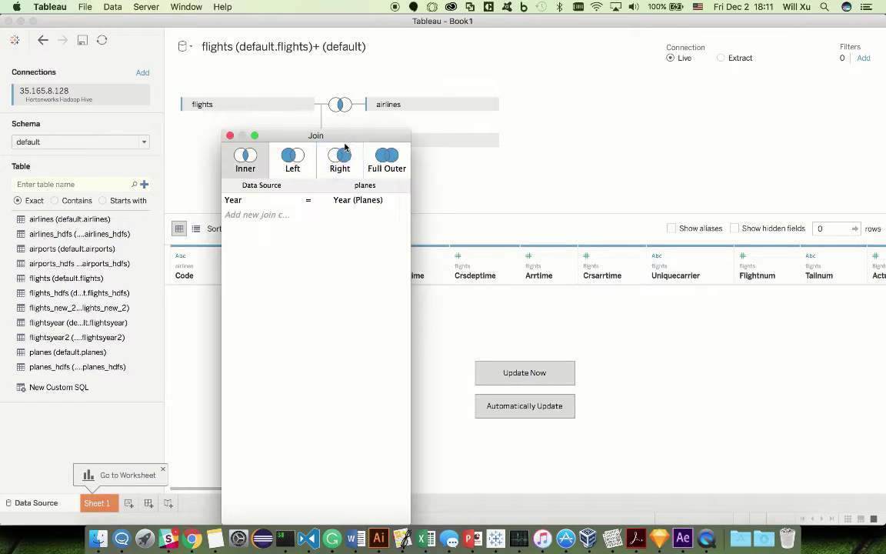
click(262, 203)
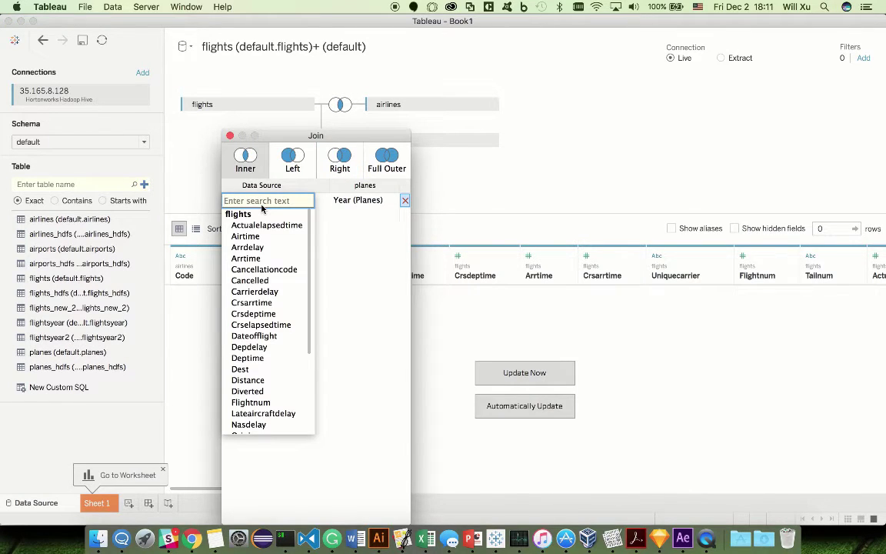
text(tail)
click(252, 225)
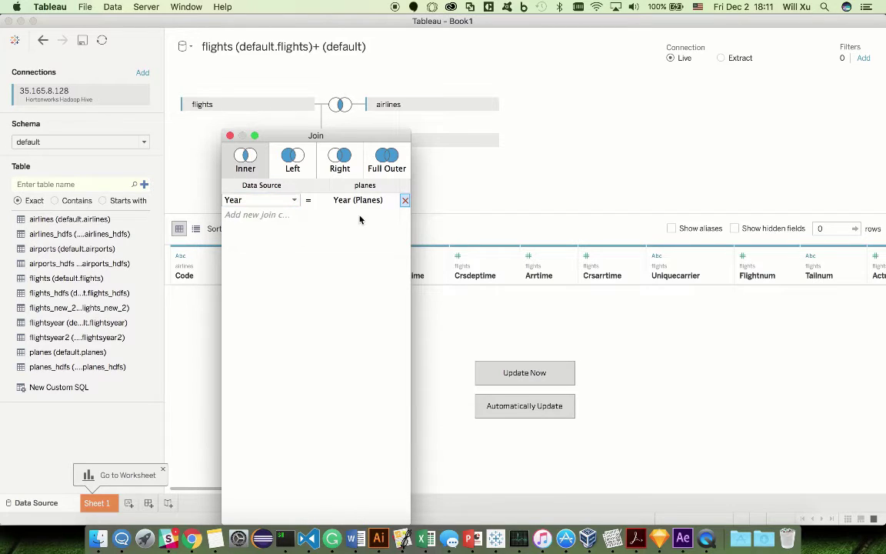
click(363, 202)
text(tail)
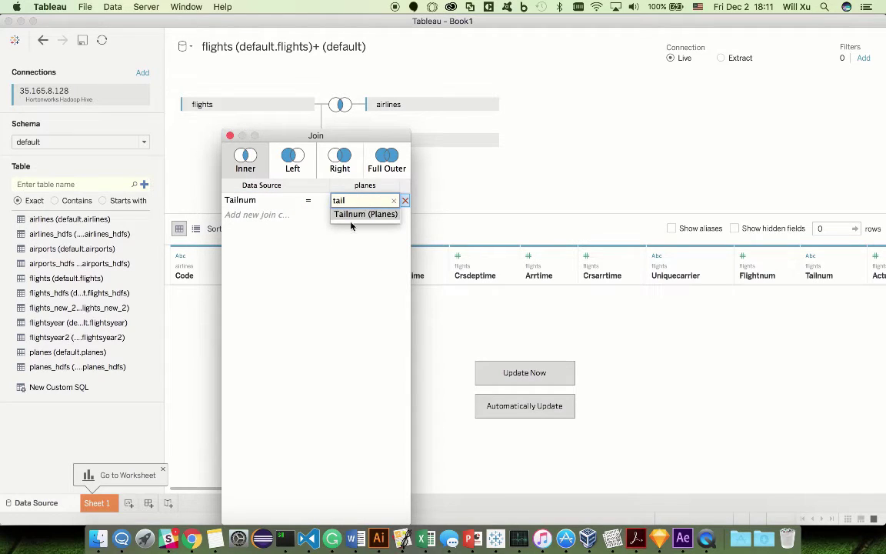
click(363, 215)
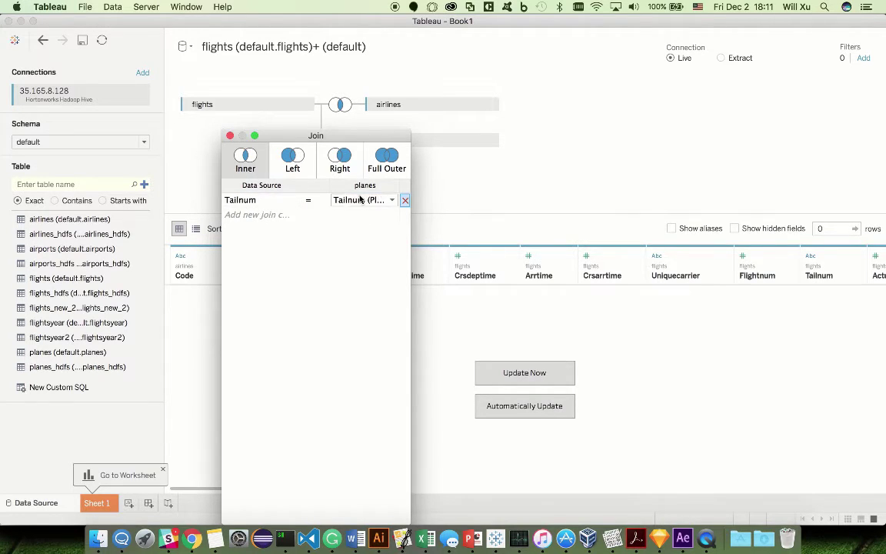
click(360, 200)
click(294, 269)
Step: Add the airports table and join it to flights on Origin = Iata
click(230, 136)
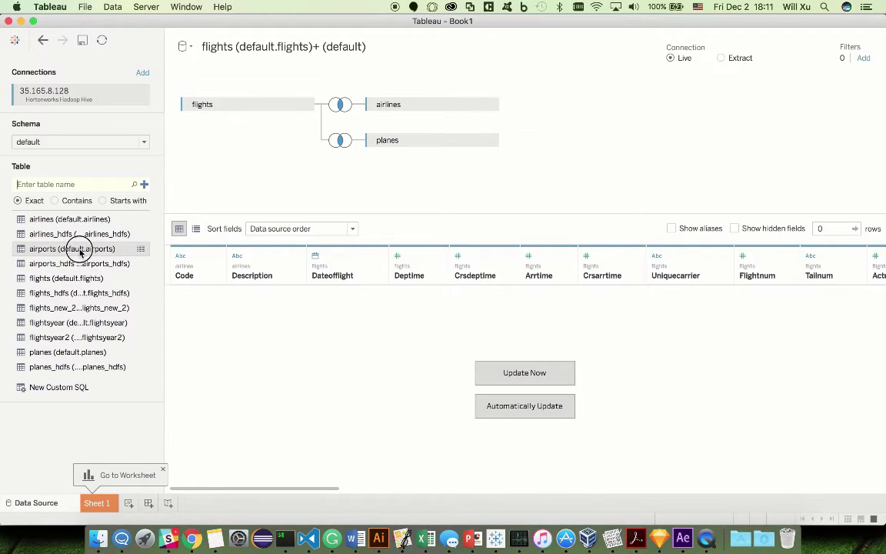
drag(79, 253, 375, 159)
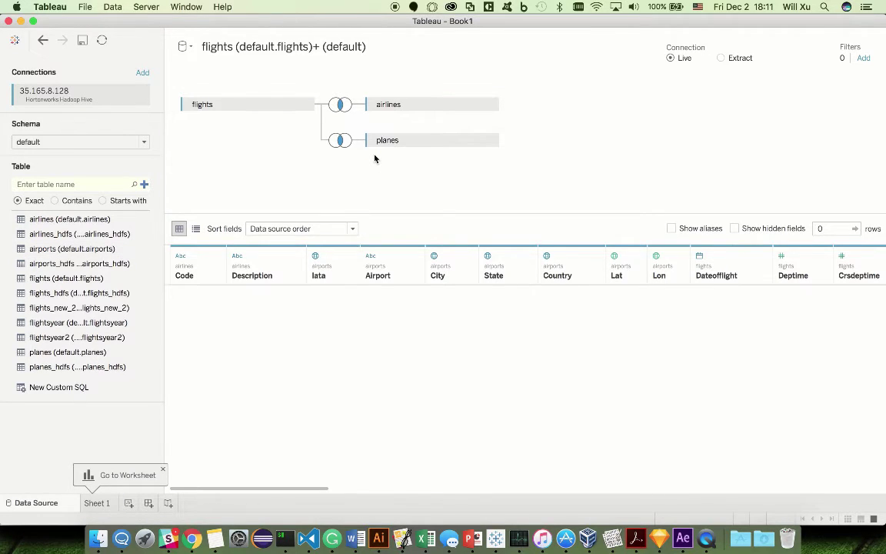
text(ori)
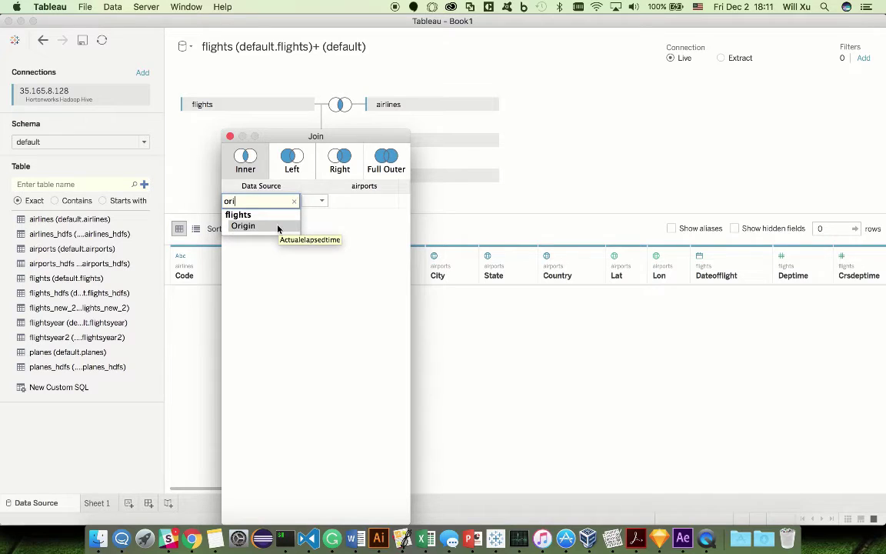
click(277, 226)
click(350, 200)
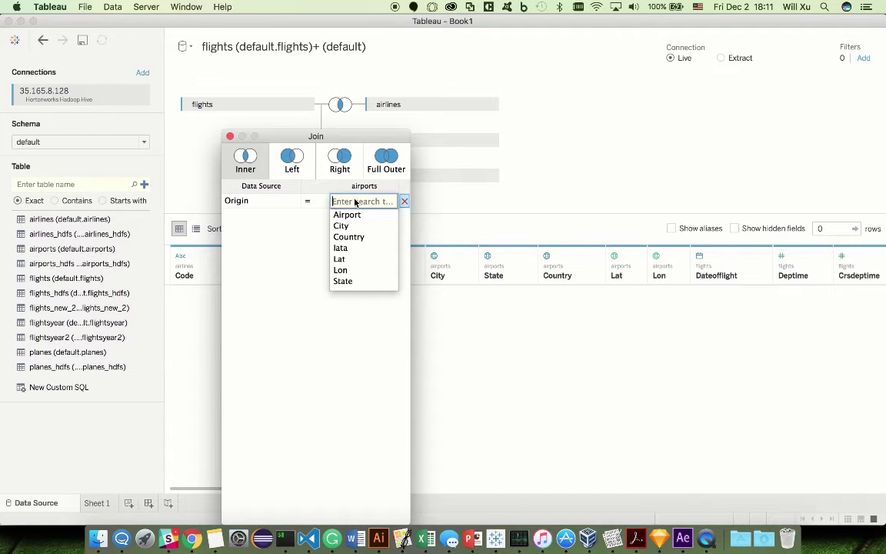
click(349, 255)
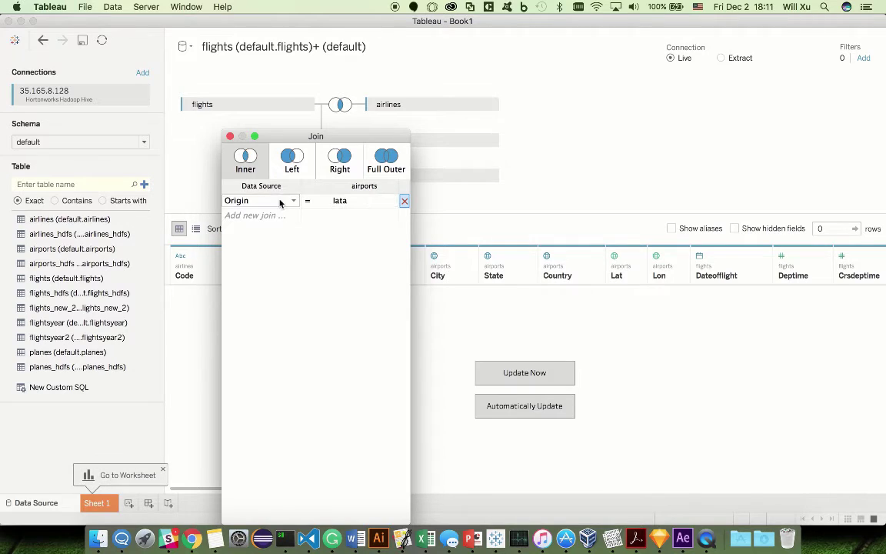
click(230, 136)
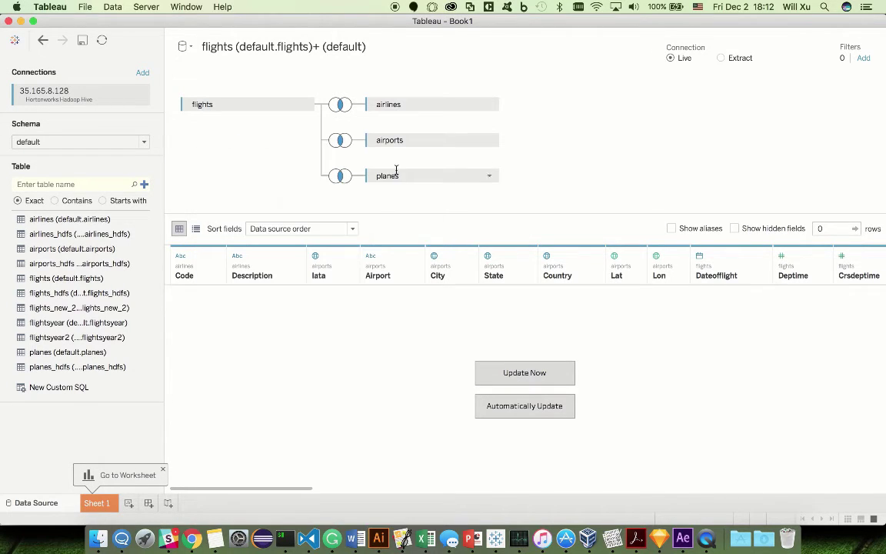
Step: Start renaming the airports table by appending '_origin' to its name
double_click(416, 141)
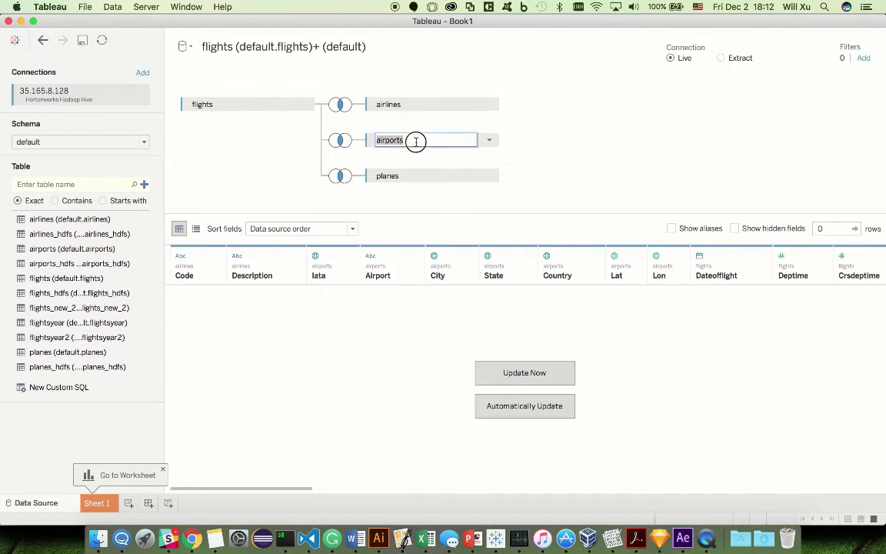
click(416, 140)
text(_or)
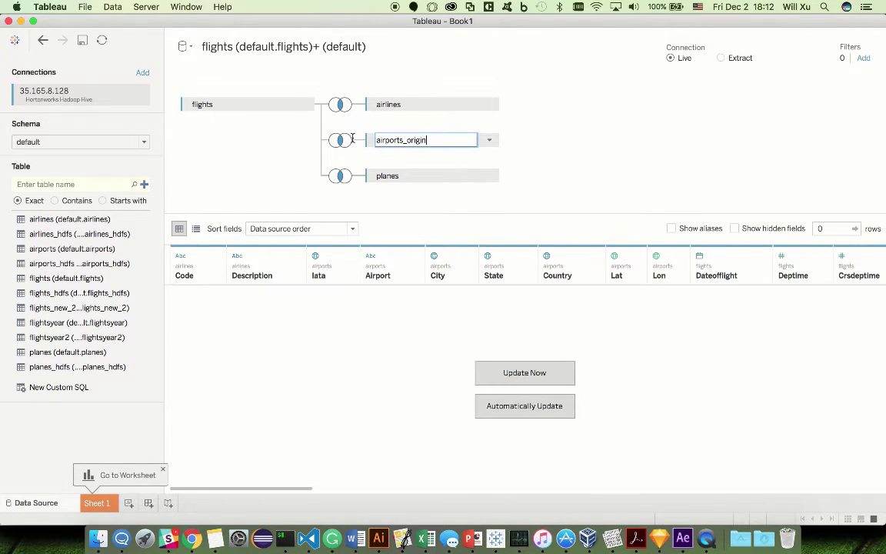
text(igin)
Step: Confirm the airports_origin name and join a second airports table on Dest = Iata
key(Return)
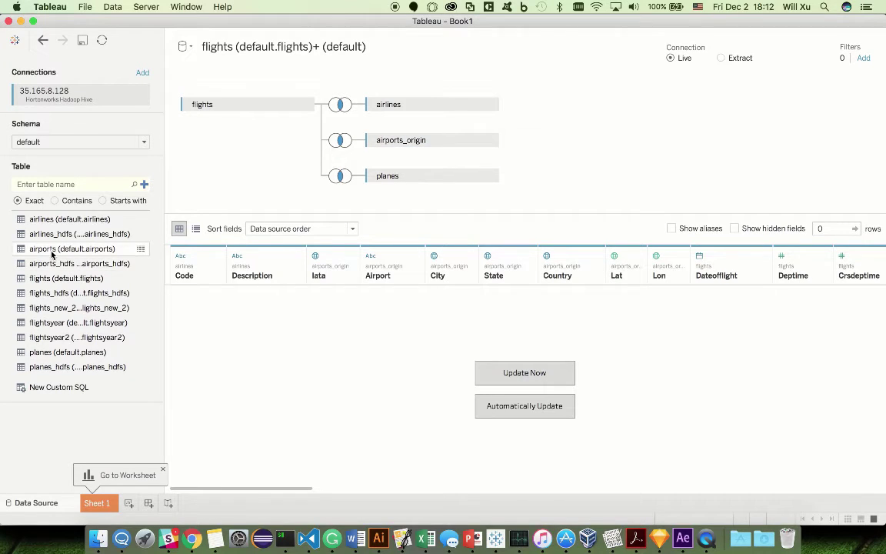
drag(51, 253, 391, 187)
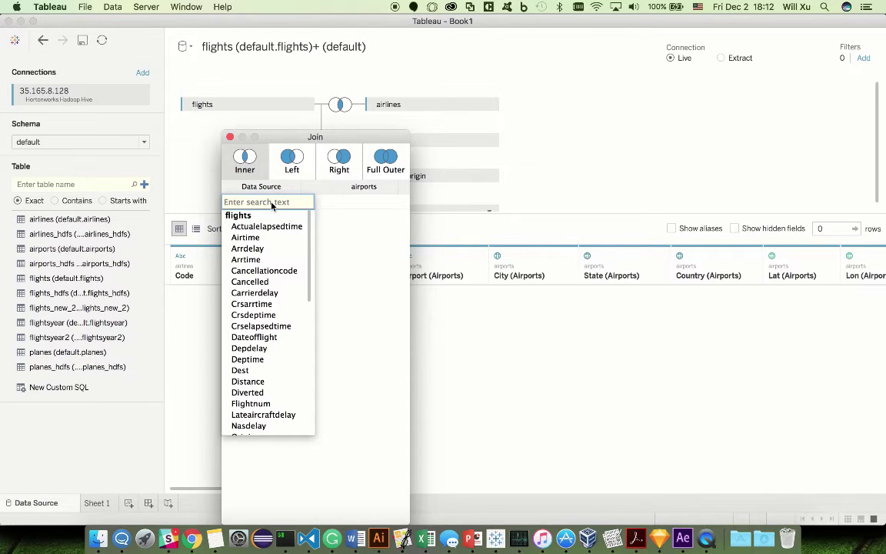
text(des)
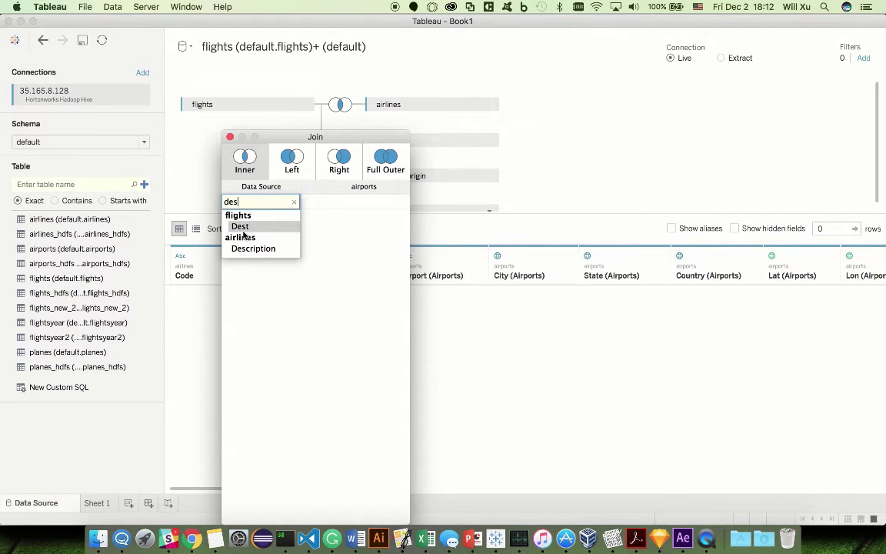
click(241, 227)
click(342, 199)
text(i)
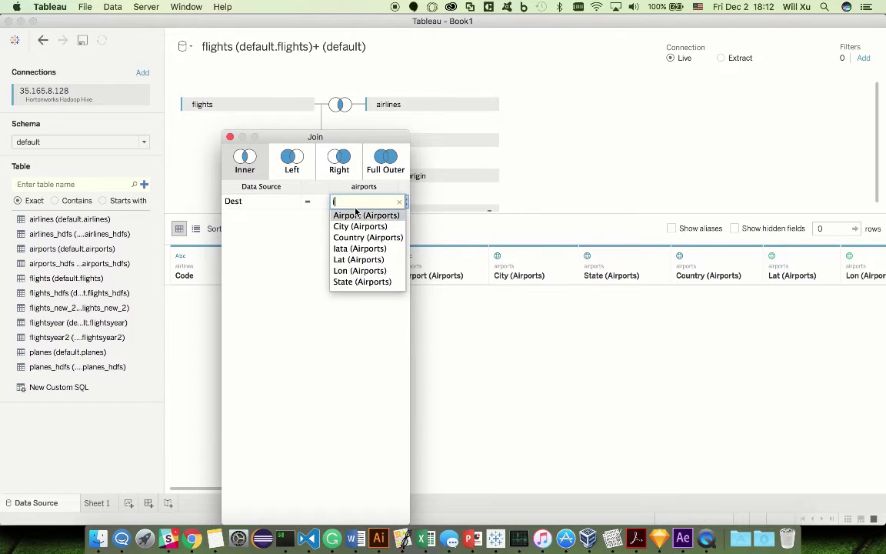
text(a)
click(355, 215)
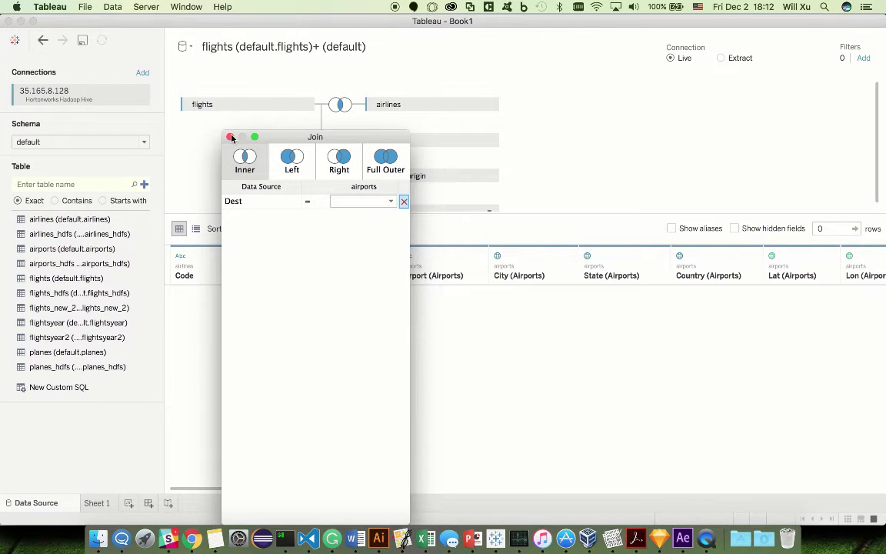
click(230, 137)
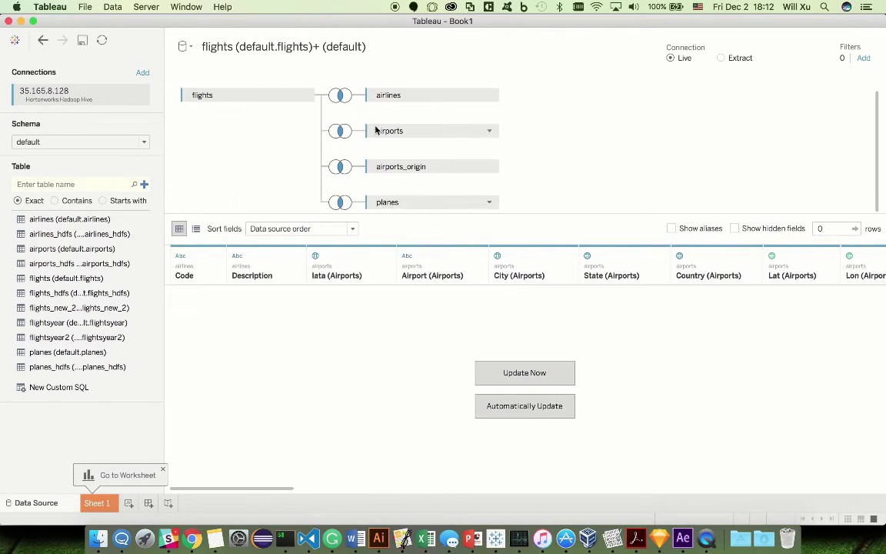
Step: Rename the second airports table to airports_dest and give the join diagram more room
double_click(421, 130)
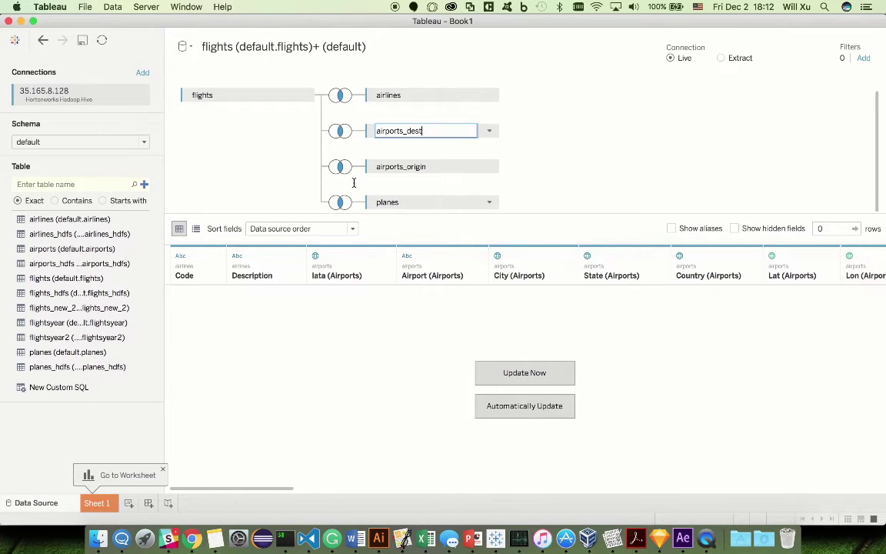
key(Return)
drag(356, 214, 356, 241)
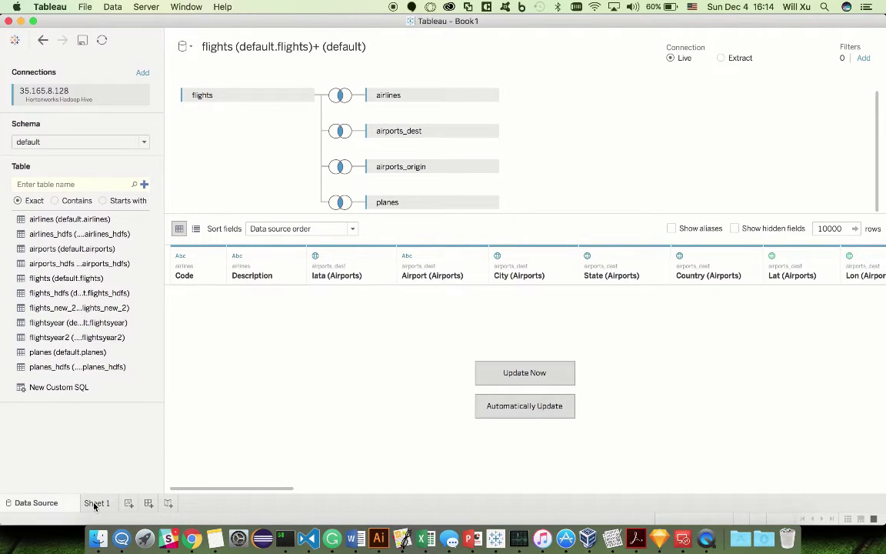
Step: On Sheet 1, add a Dateofflight filter based on Years
click(94, 504)
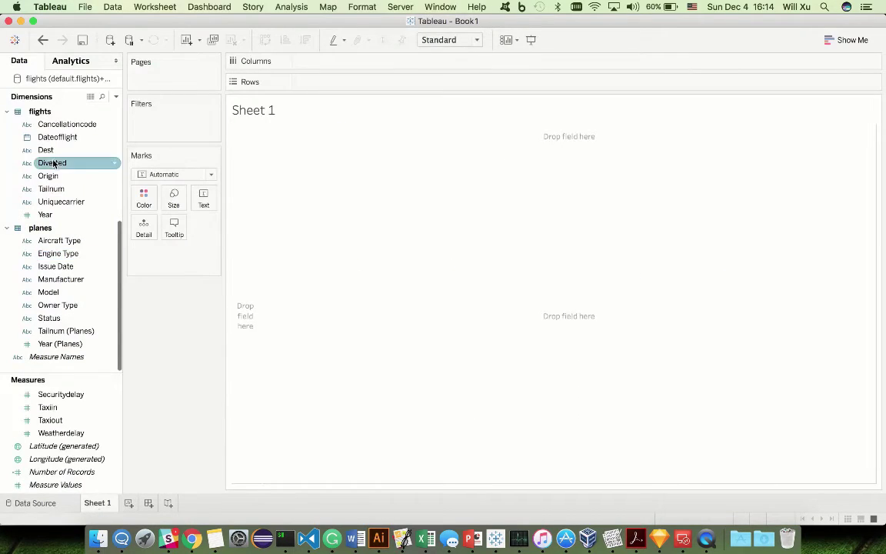
click(69, 138)
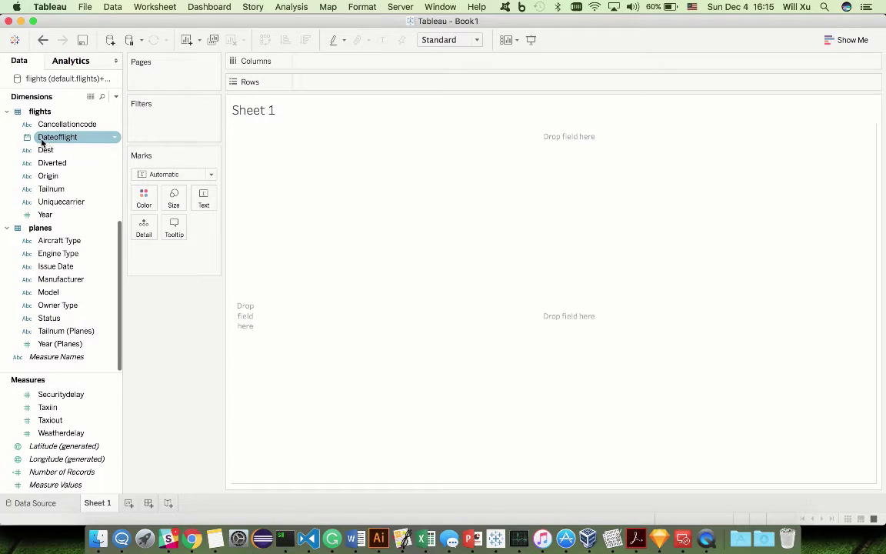
drag(42, 140, 162, 119)
click(384, 209)
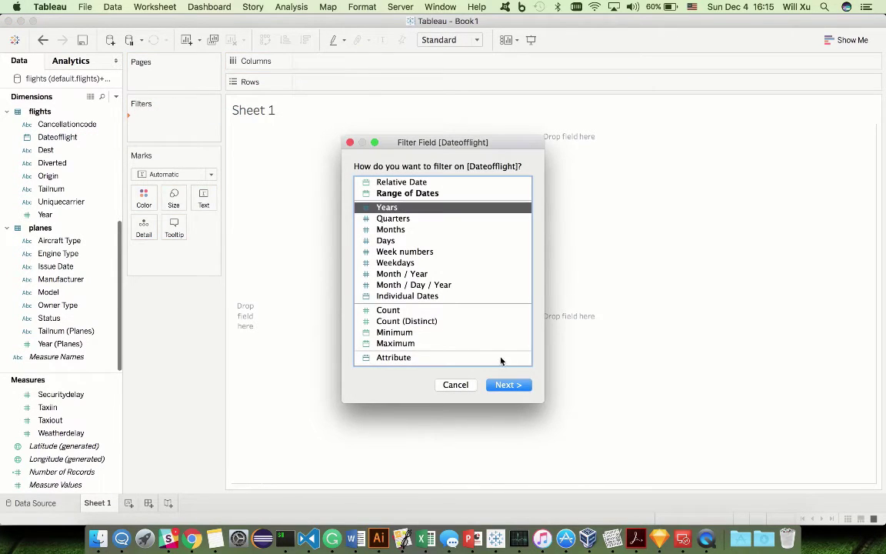
click(506, 385)
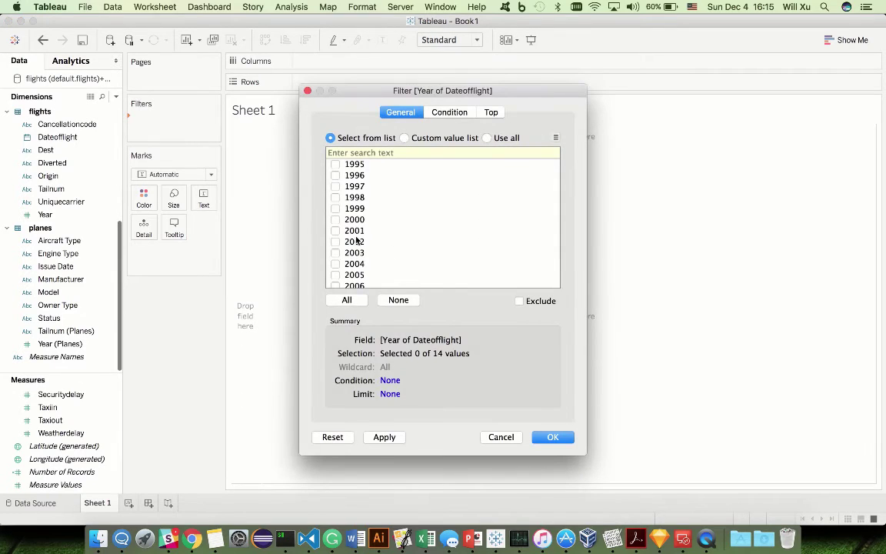
Step: Keep only the years 2003 through 2008 in the year filter
scroll(356, 241, down, 2)
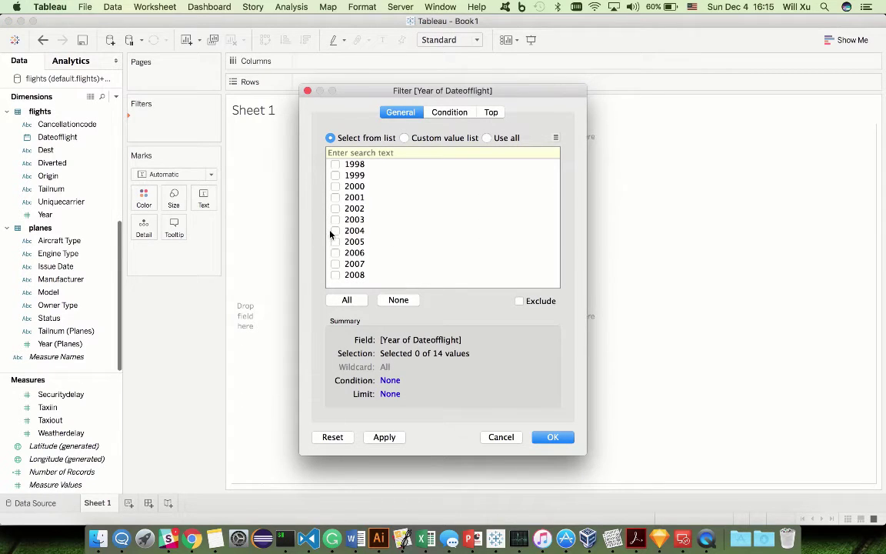
click(335, 219)
click(336, 239)
click(336, 230)
click(336, 241)
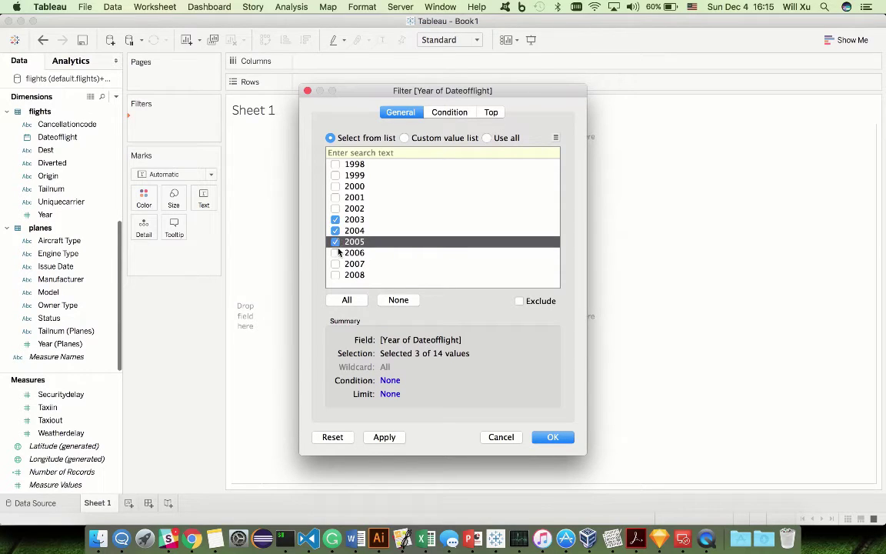
click(335, 252)
click(336, 264)
click(336, 275)
click(551, 437)
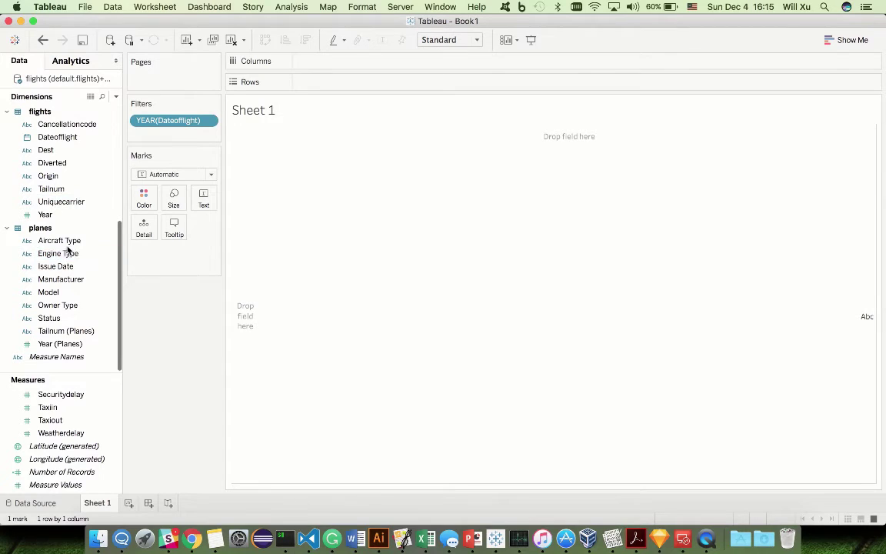
scroll(66, 265, up, 5)
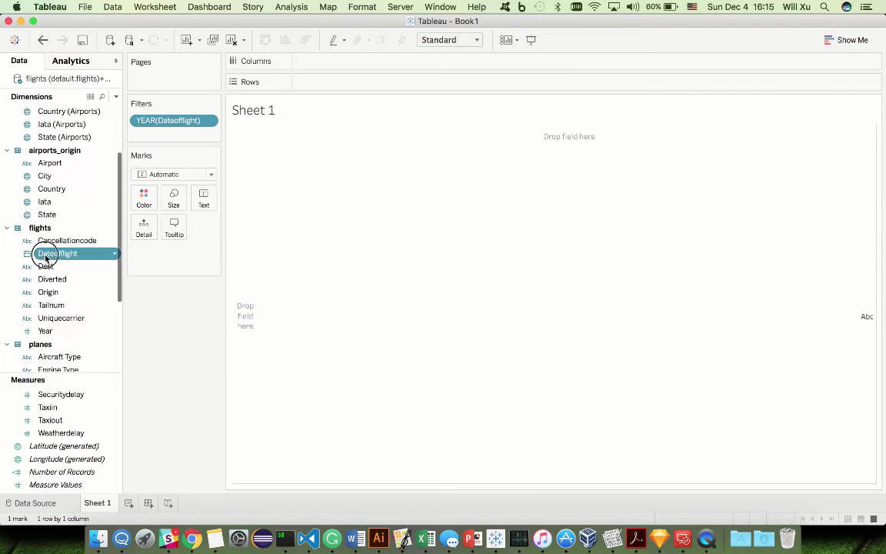
Step: Tabulate SUM(Number of Records) with Dateofflight years as rows and airline Description as columns
drag(46, 253, 323, 81)
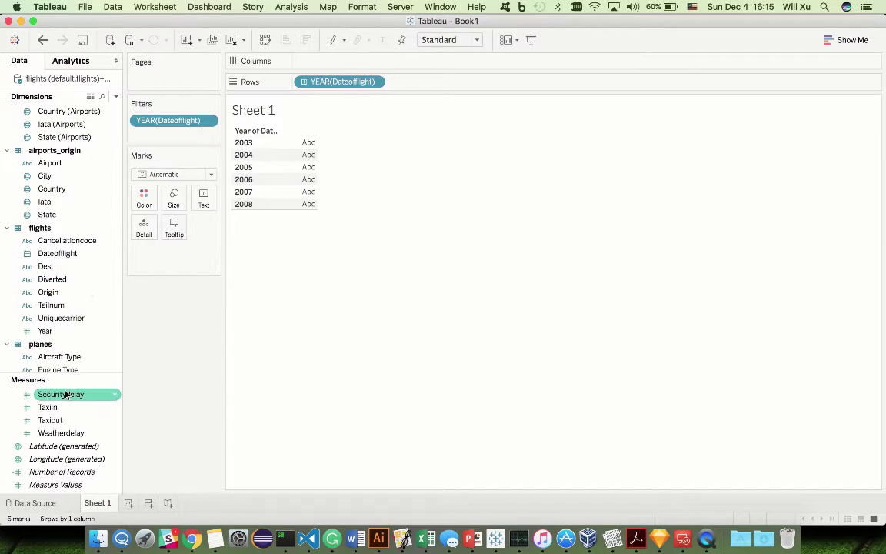
scroll(85, 194, up, 5)
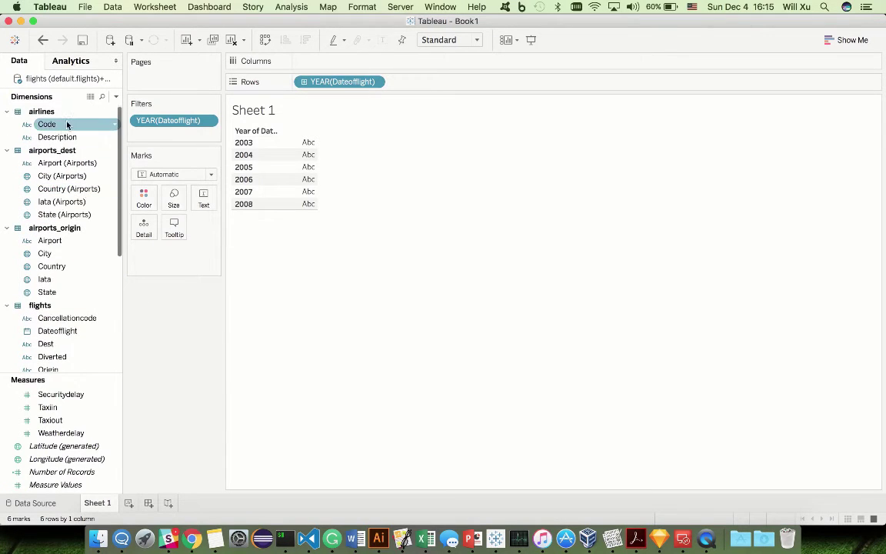
drag(56, 140, 384, 61)
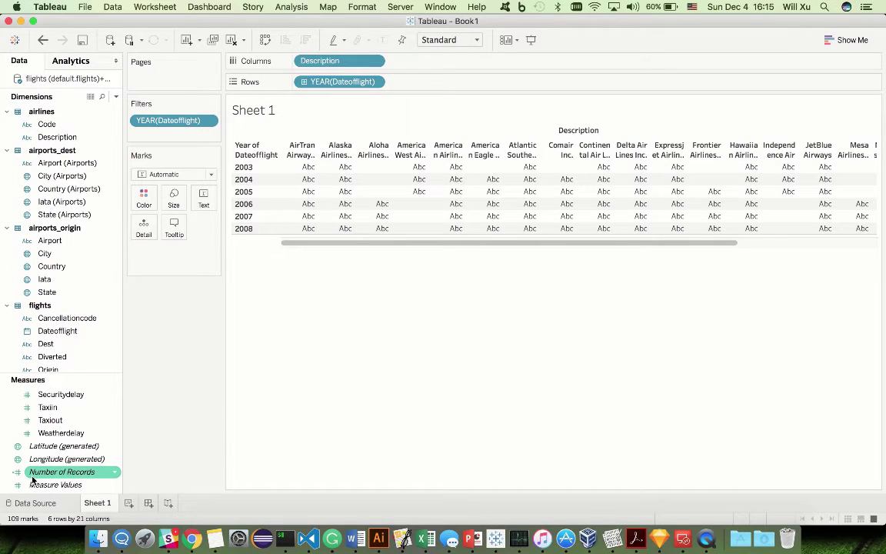
drag(33, 478, 312, 189)
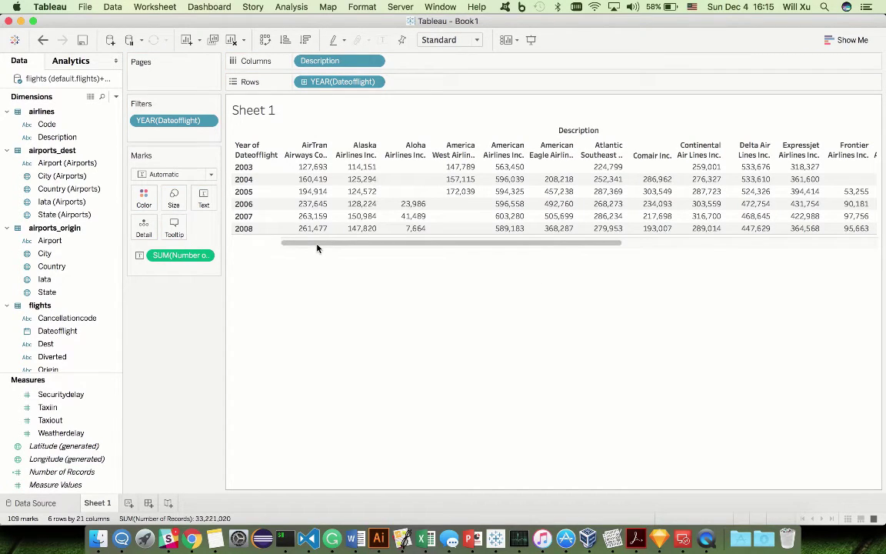
Step: Switch to an area chart via Show Me and colour the stacked areas by airline Description
click(838, 41)
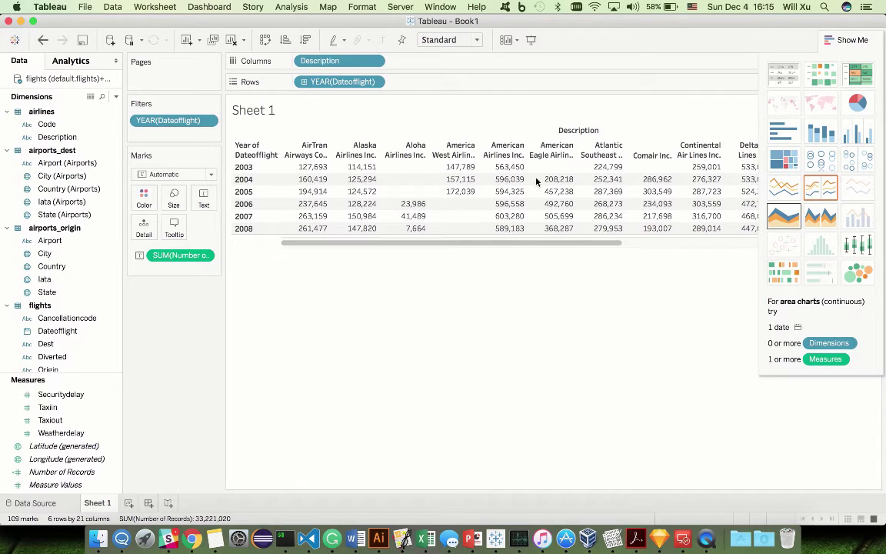
click(772, 215)
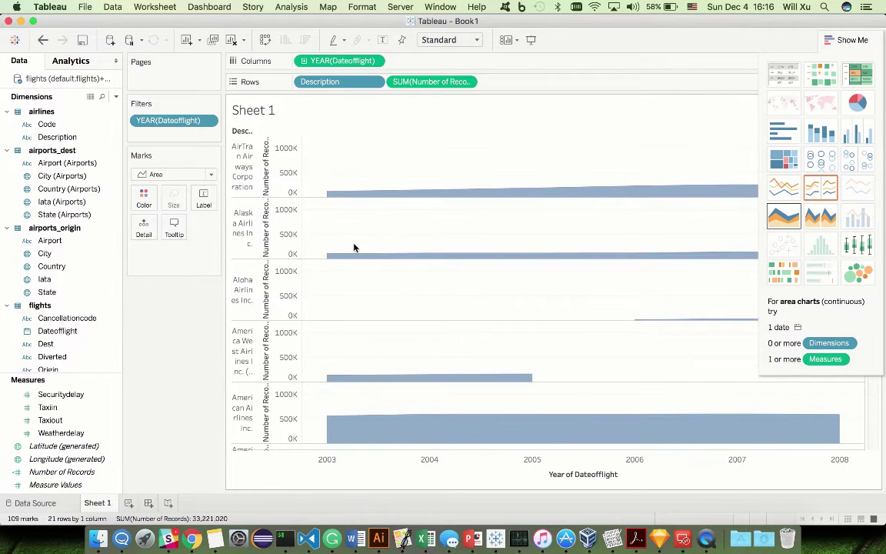
scroll(354, 247, down, 1)
scroll(354, 247, down, 5)
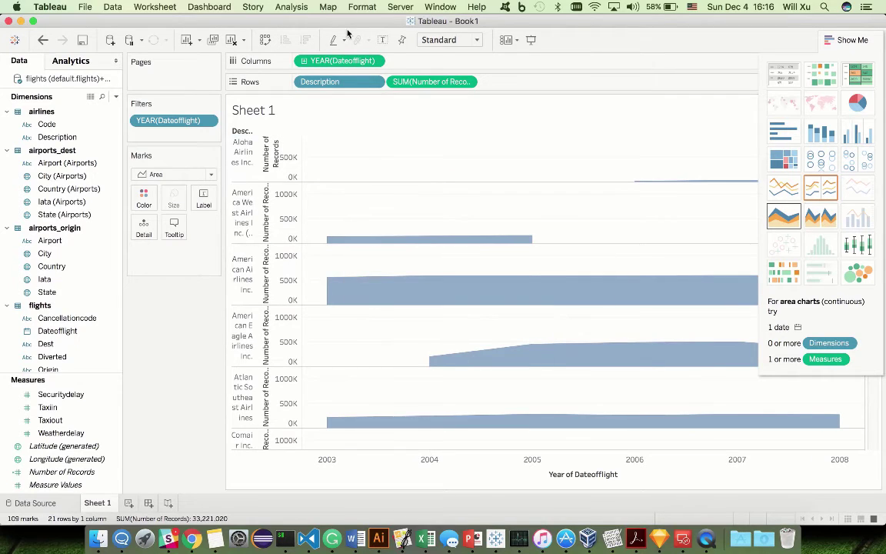
drag(333, 85, 145, 196)
mouse_move(451, 272)
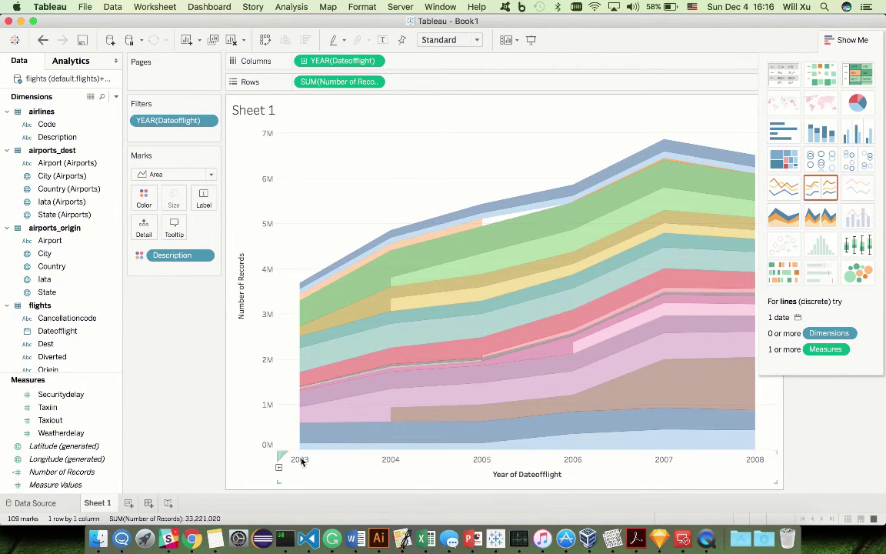
mouse_move(306, 404)
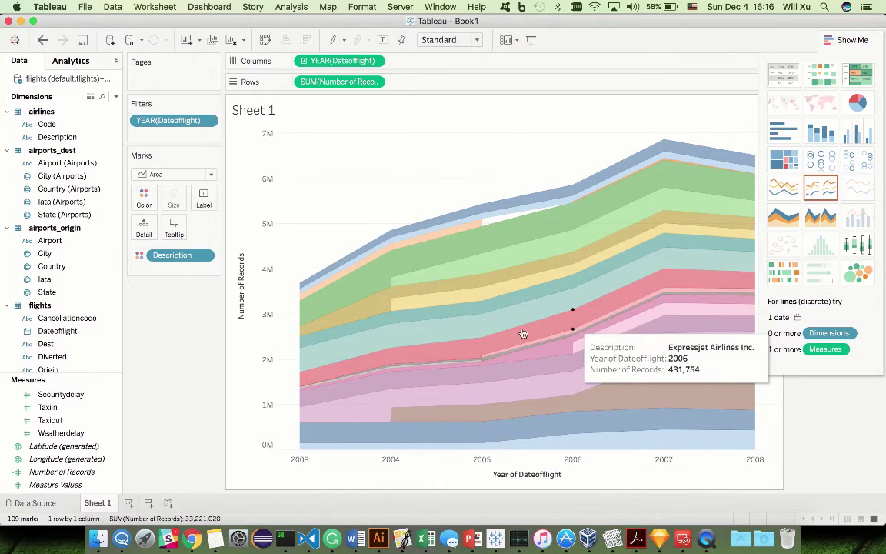
mouse_move(302, 378)
mouse_move(635, 316)
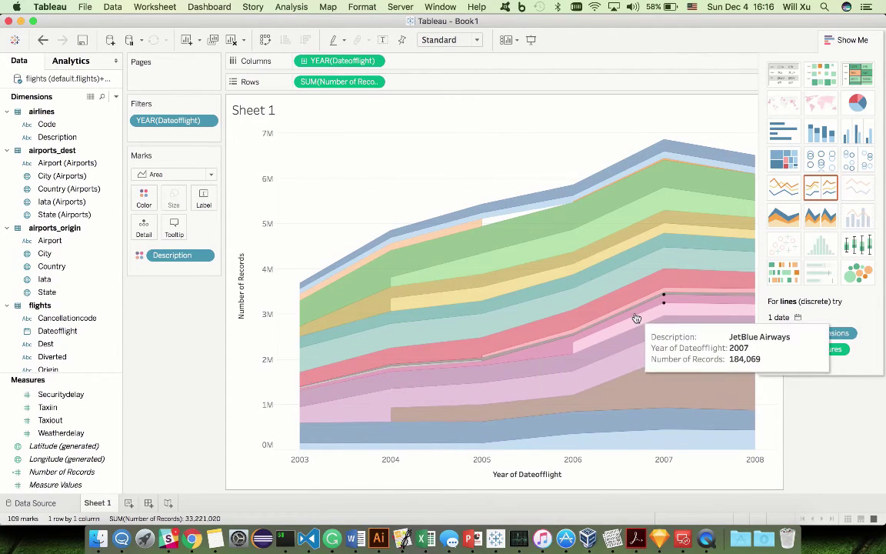
mouse_move(663, 314)
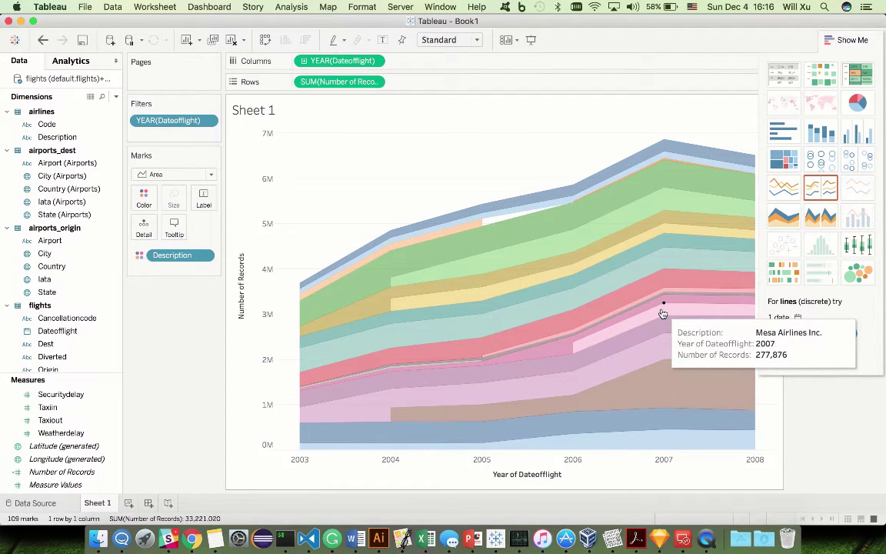
mouse_move(754, 306)
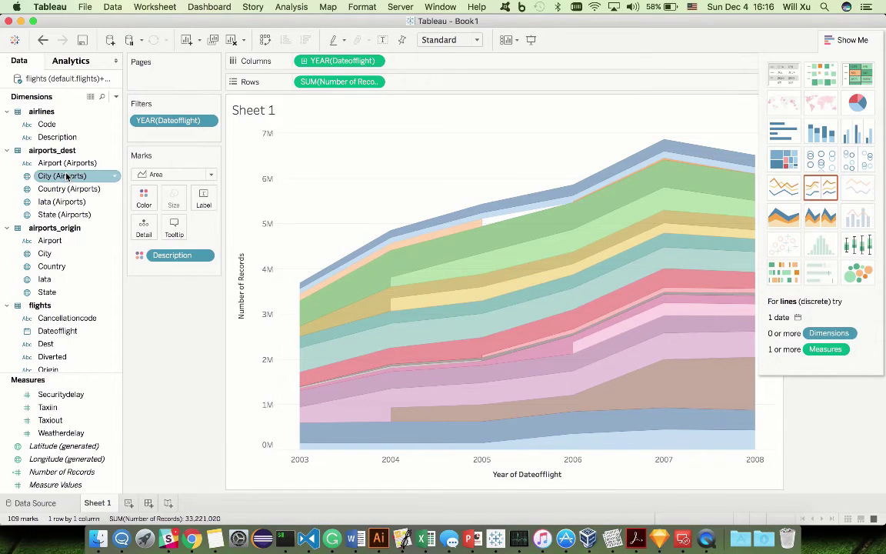
Step: Put airline Description on Label so each area band shows its airline name
click(52, 137)
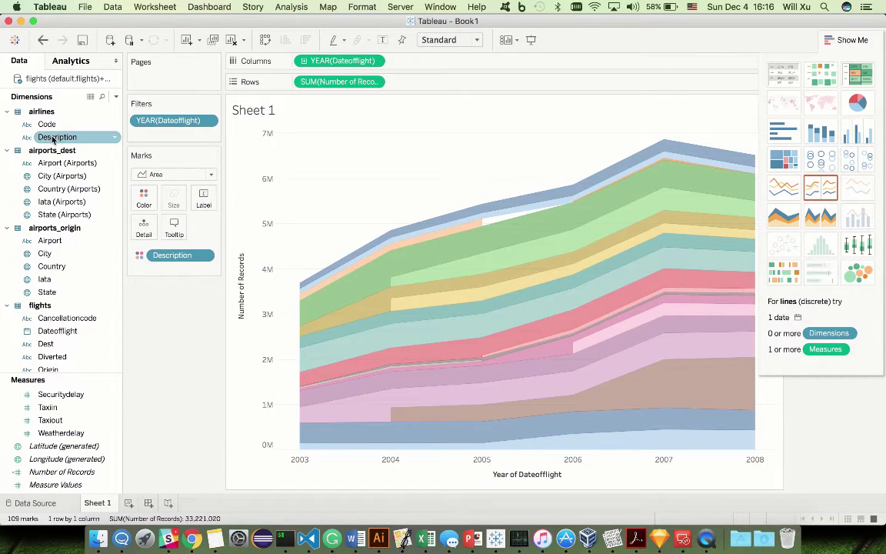
drag(53, 137, 213, 203)
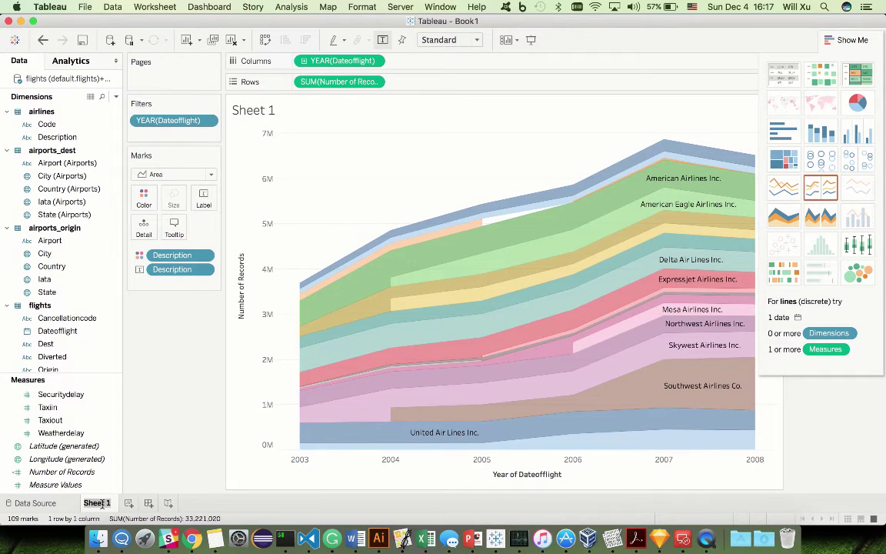
text(Airline g)
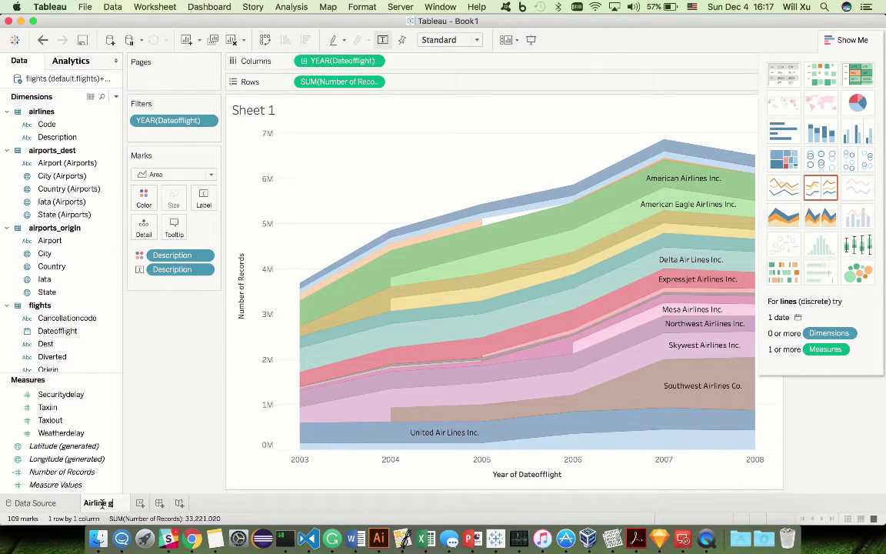
text(rowth trend)
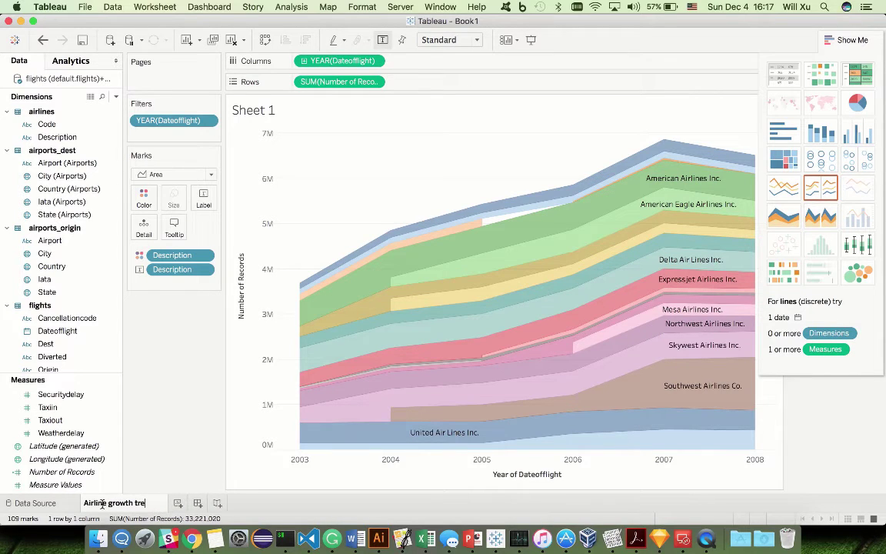
key(Return)
click(183, 504)
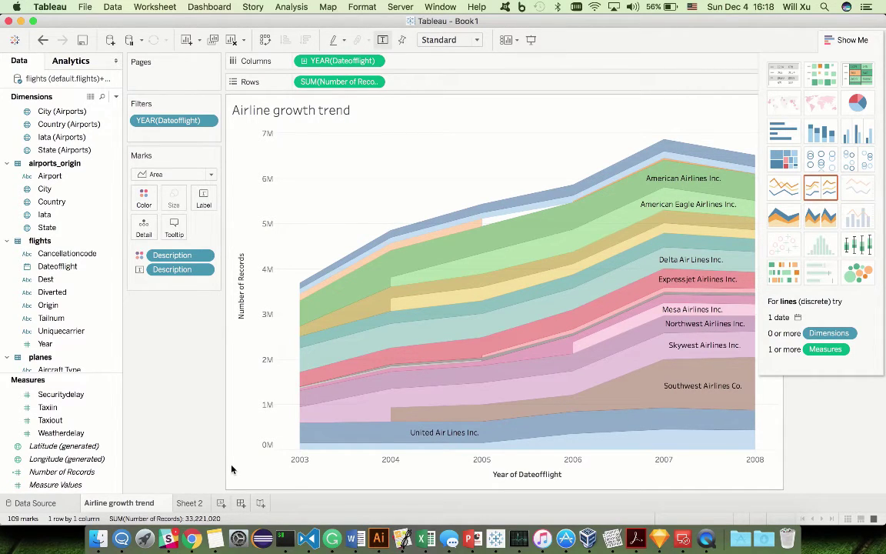
click(187, 503)
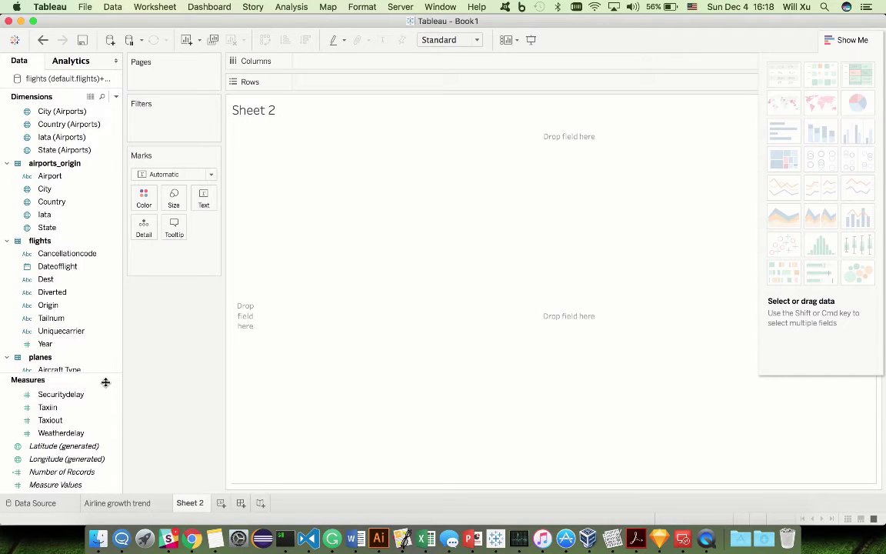
scroll(71, 415, up, 5)
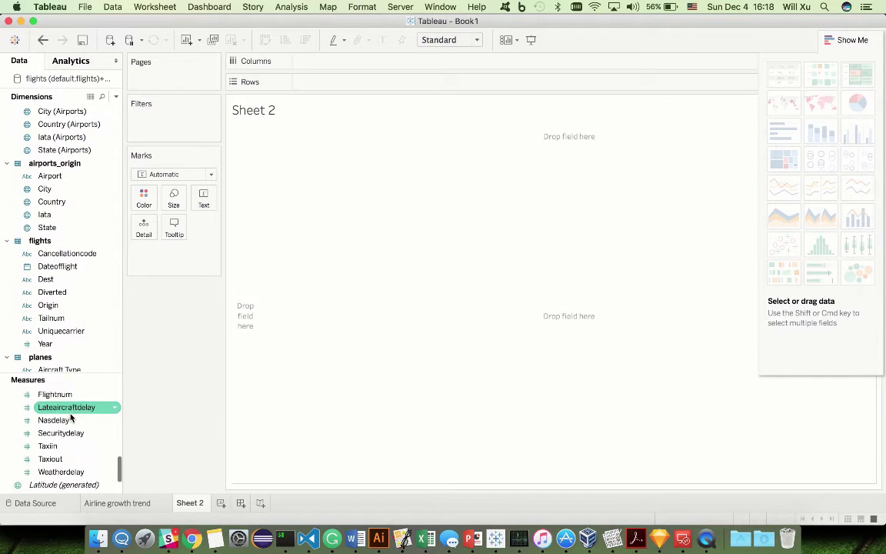
scroll(71, 416, up, 2)
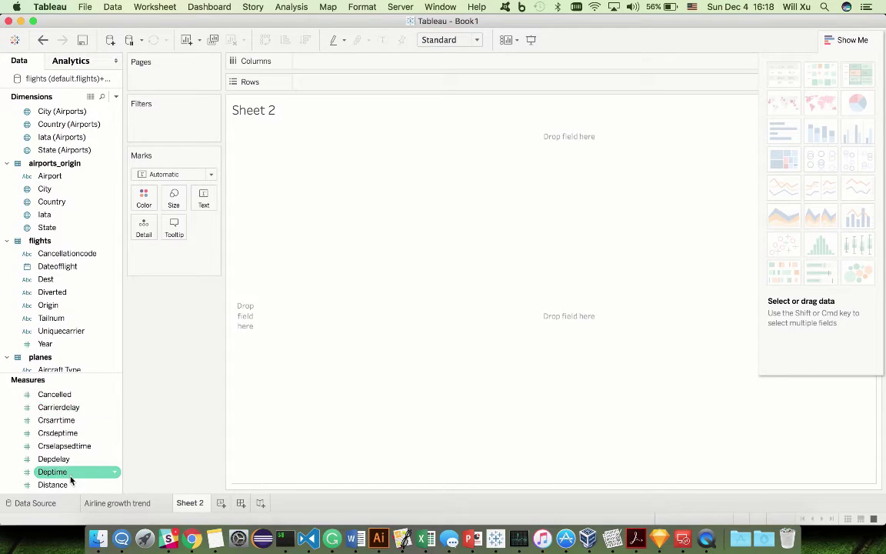
scroll(79, 433, up, 4)
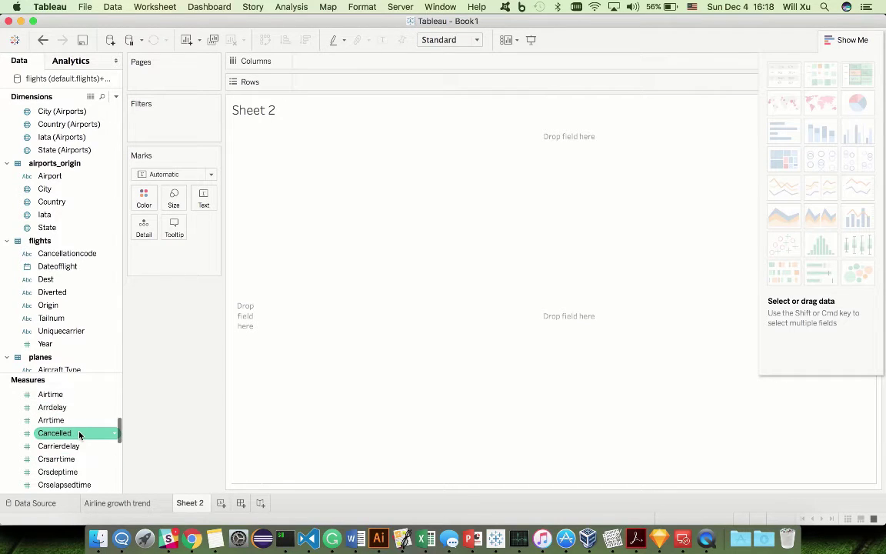
scroll(77, 434, down, 8)
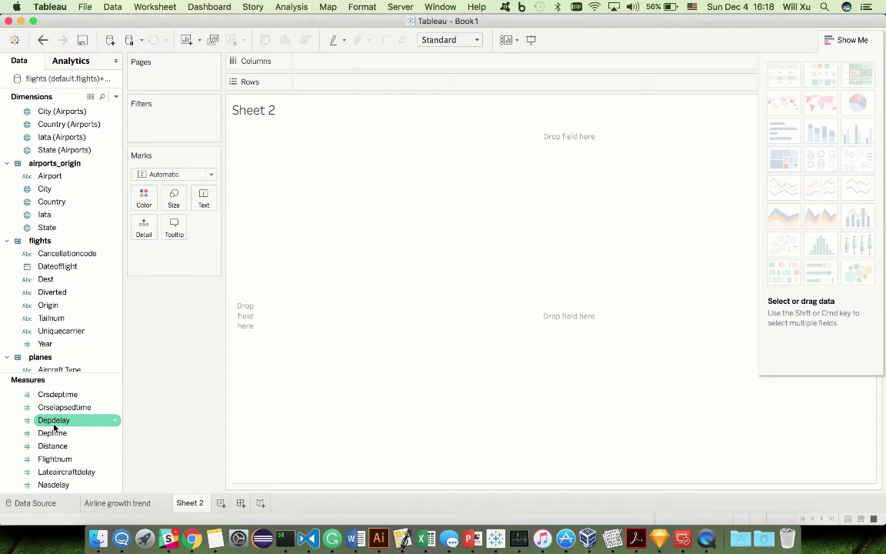
Step: Create a calculated field from Depdelay named IsThisDelayed
right_click(53, 423)
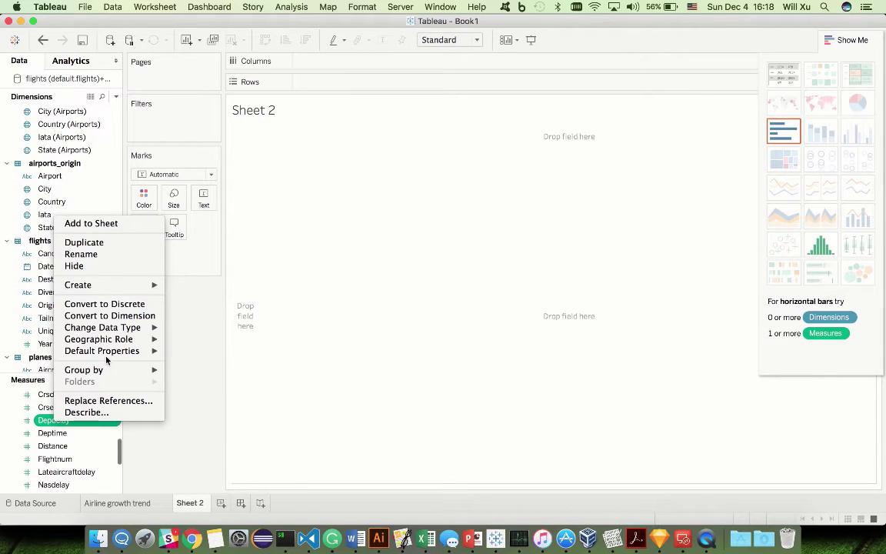
mouse_move(130, 285)
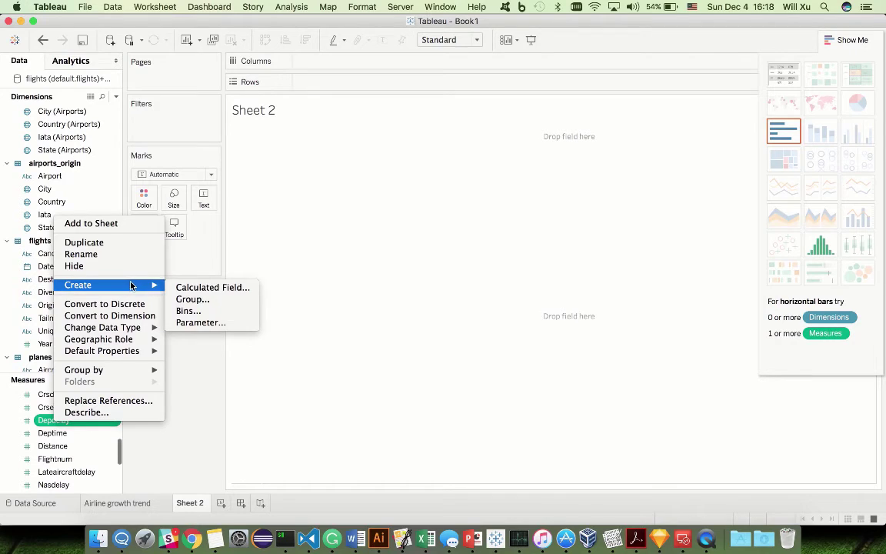
click(245, 289)
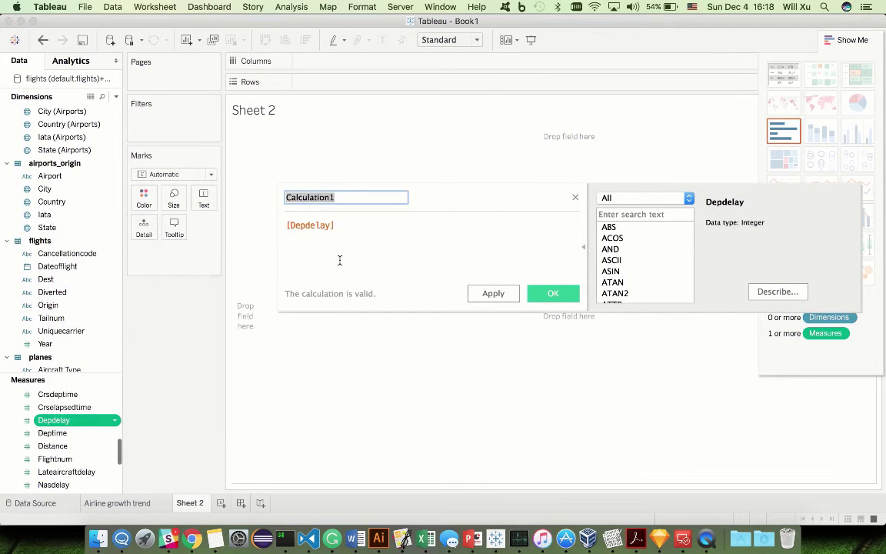
text(IsThisDelayed)
click(287, 225)
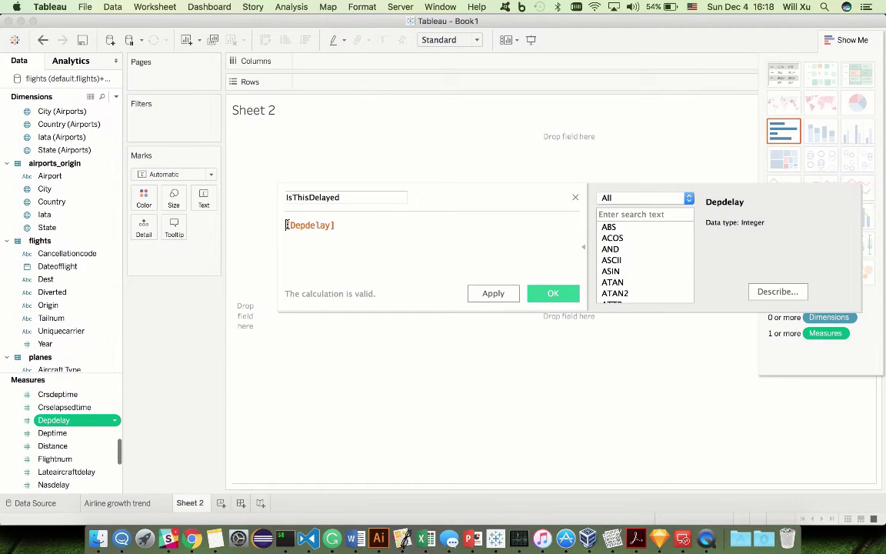
Step: Enter the formula IF [Depdelay]>30 THEN TRUE ELSE FALSE END
text(IF)
key(End)
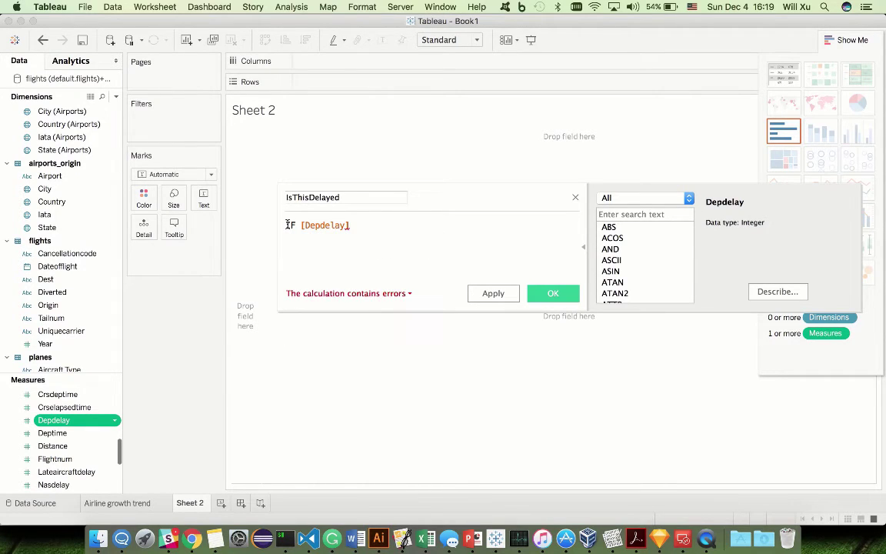
text(>30 T)
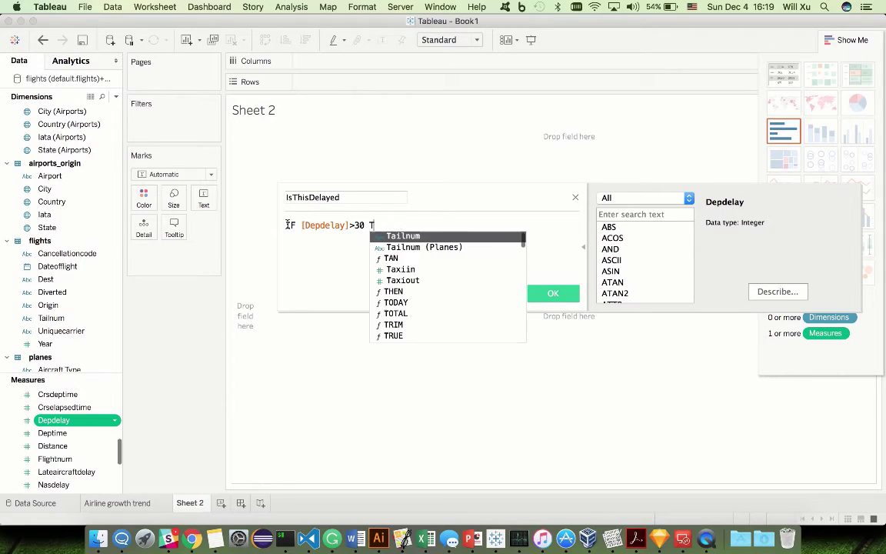
text(HEN TRUE)
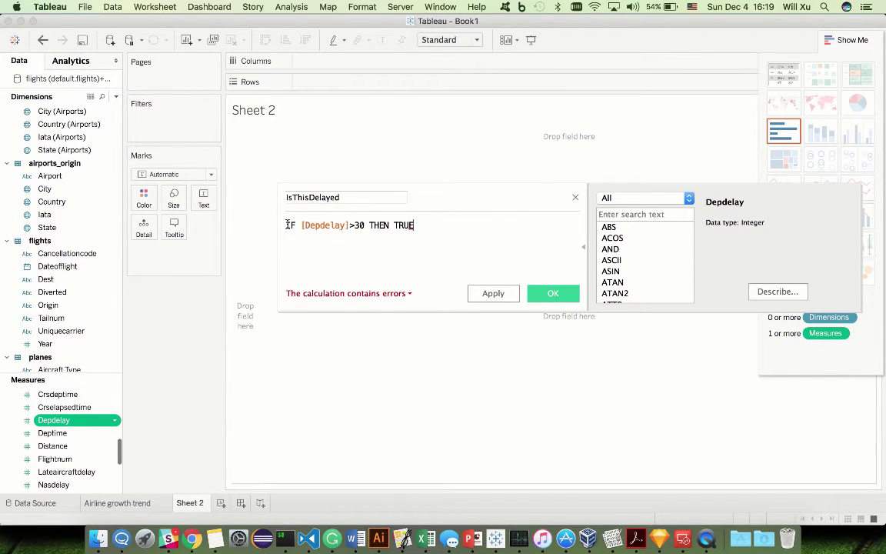
key(Return)
text(ELSE)
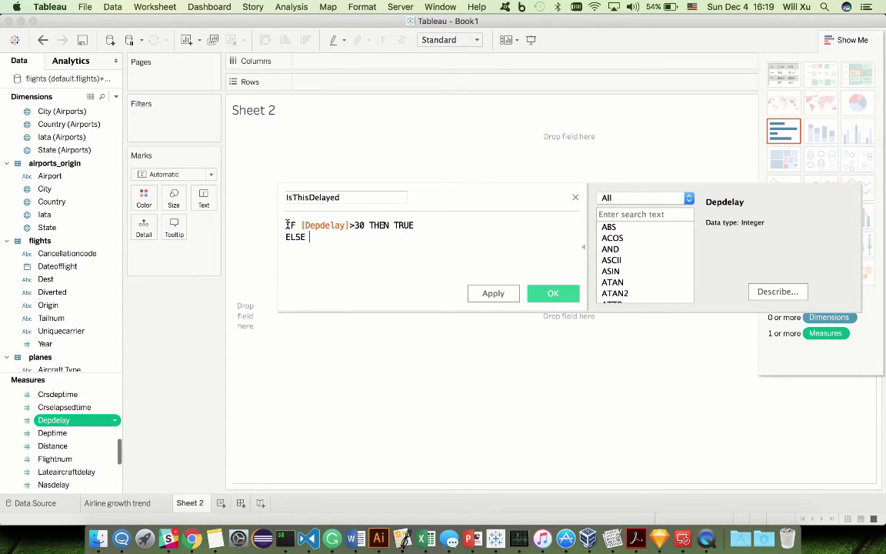
text( FALSE )
text(END)
click(466, 261)
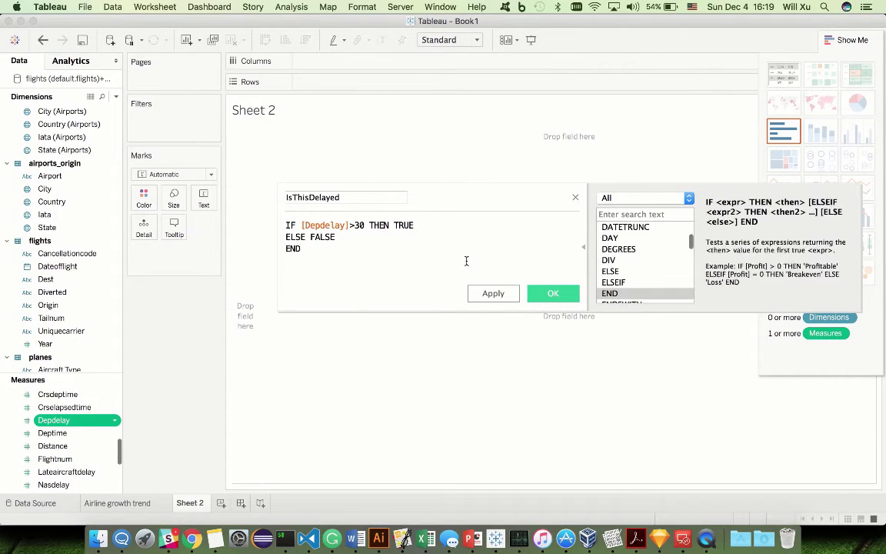
Step: Save IsThisDelayed, place it on Columns, and show Number of Records counts for each value
click(560, 295)
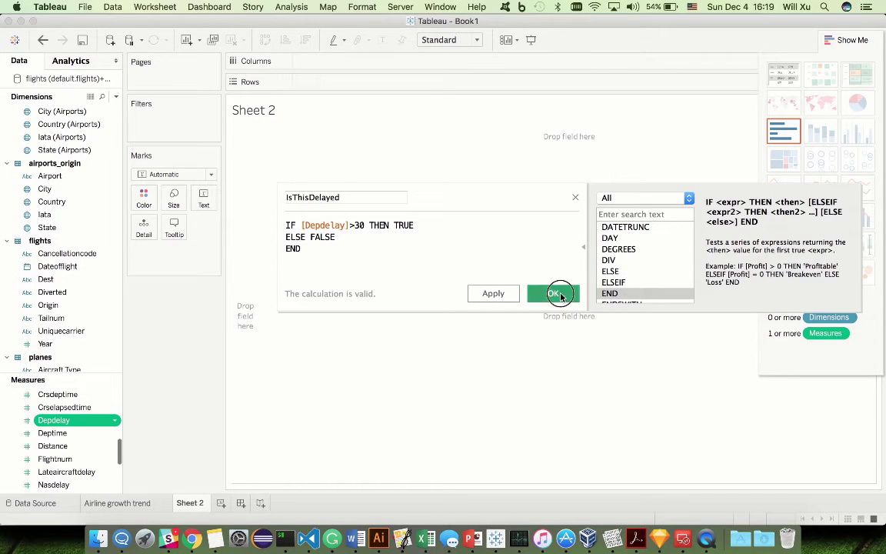
scroll(55, 338, down, 3)
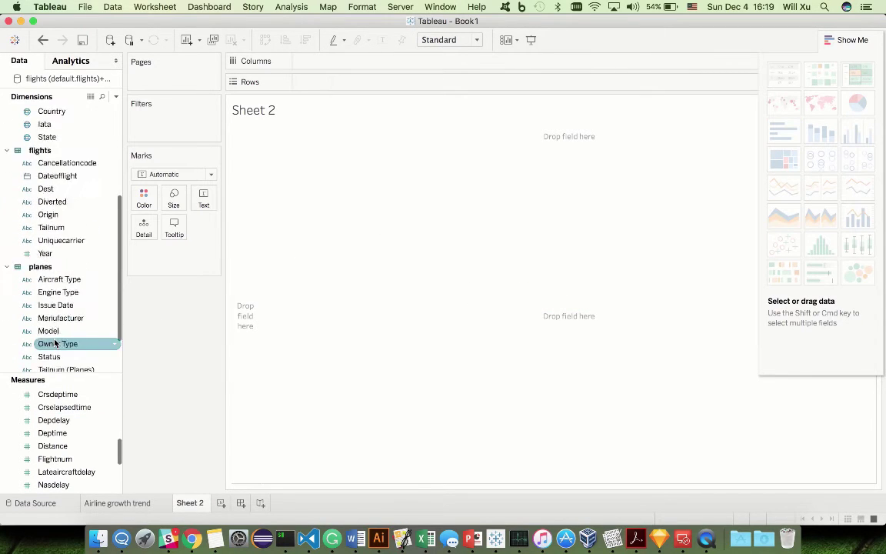
scroll(55, 343, down, 3)
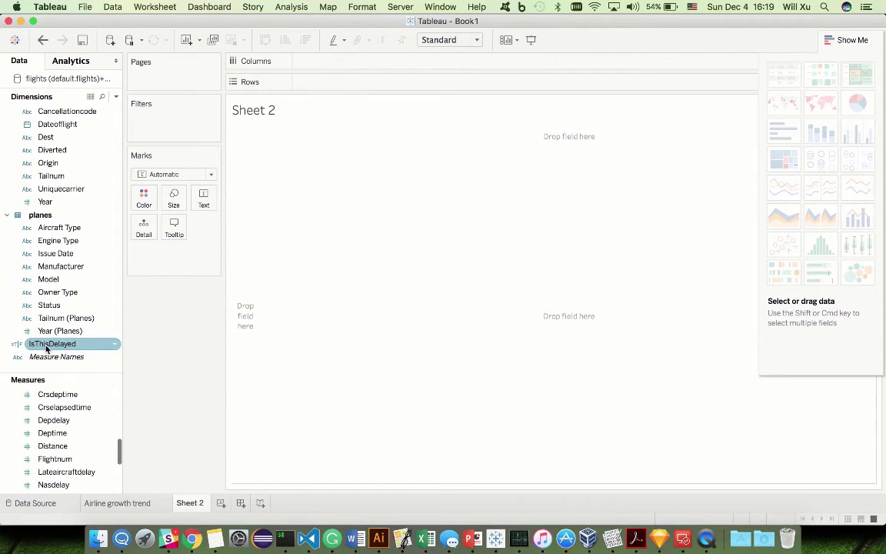
drag(46, 343, 328, 65)
drag(257, 179, 290, 151)
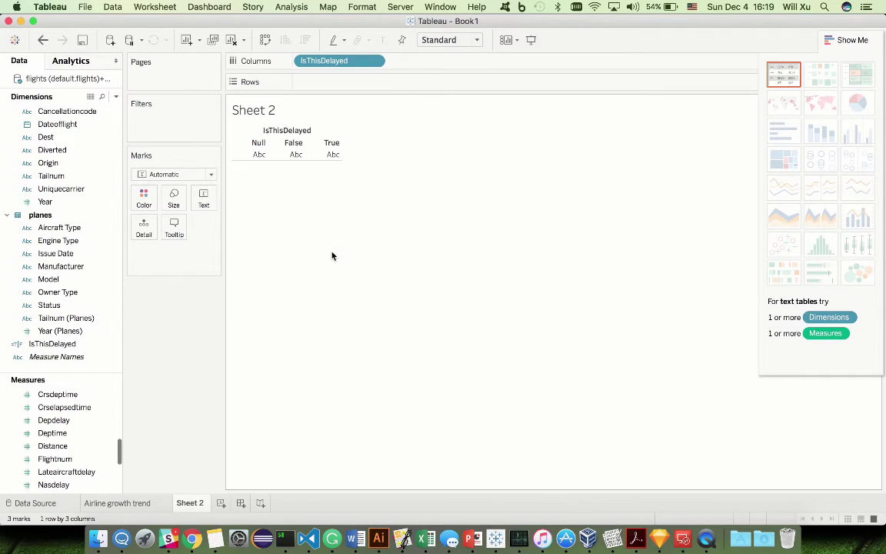
mouse_move(300, 157)
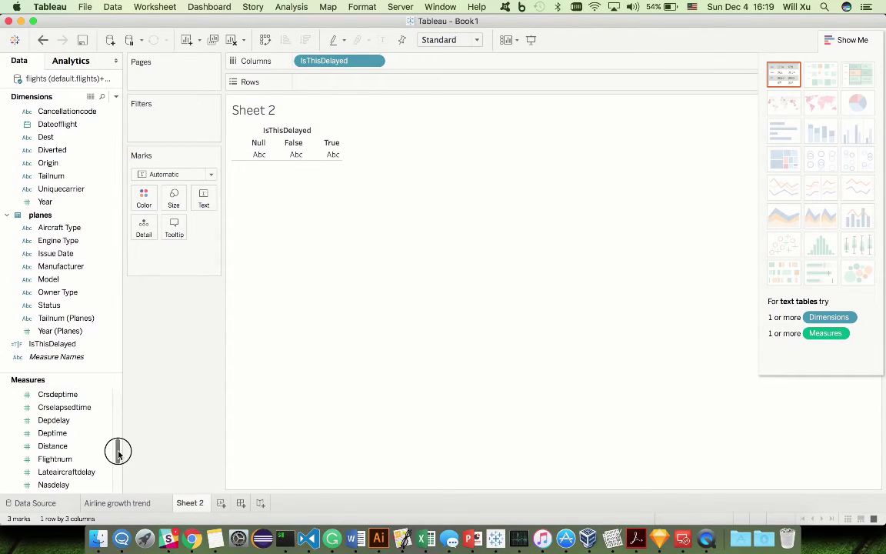
drag(117, 451, 286, 162)
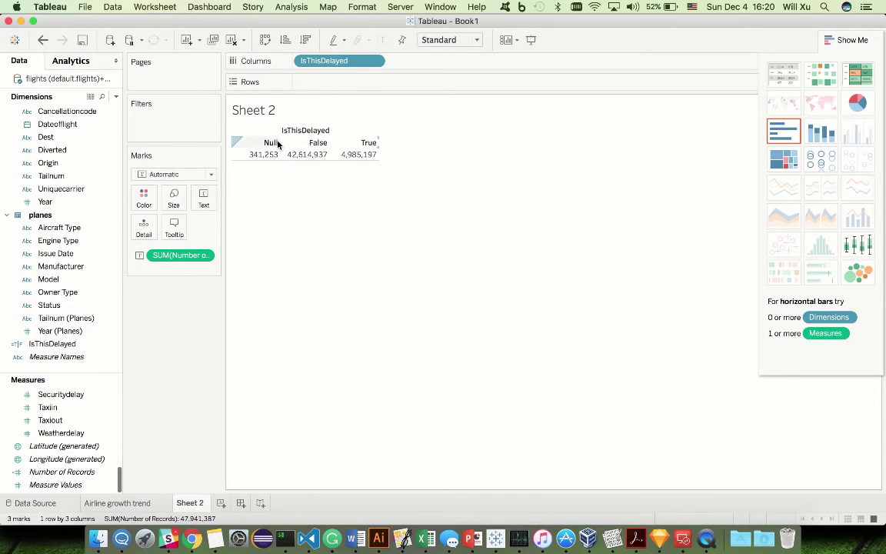
mouse_move(271, 157)
Step: Filter the IsThisDelayed pill to exclude Null, keeping False and True
right_click(323, 68)
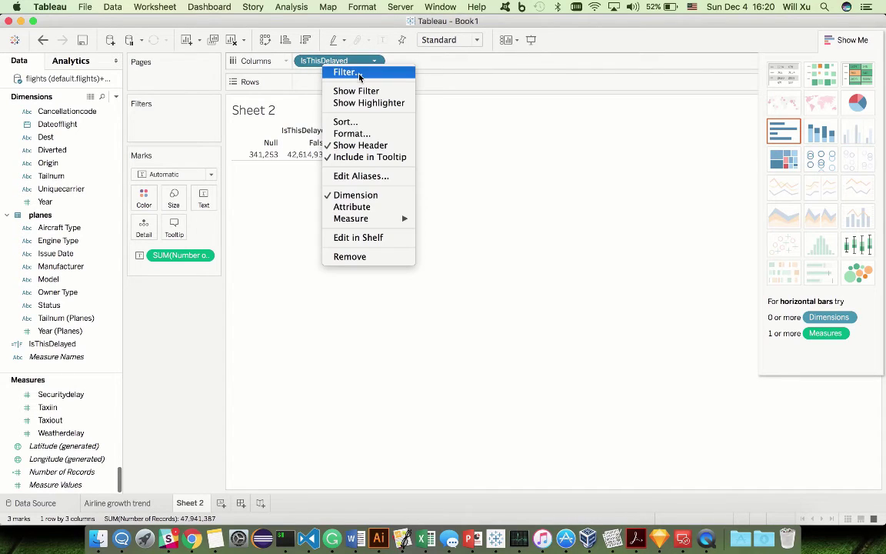
click(358, 73)
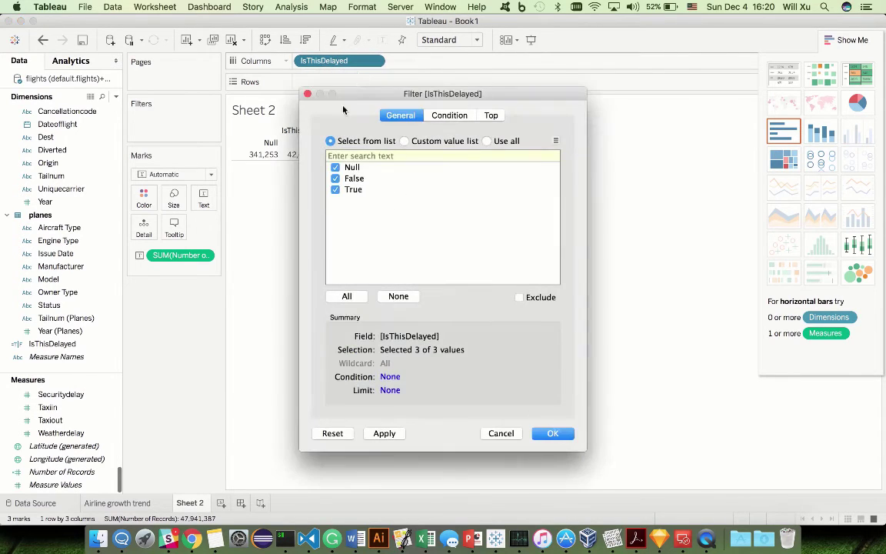
click(336, 167)
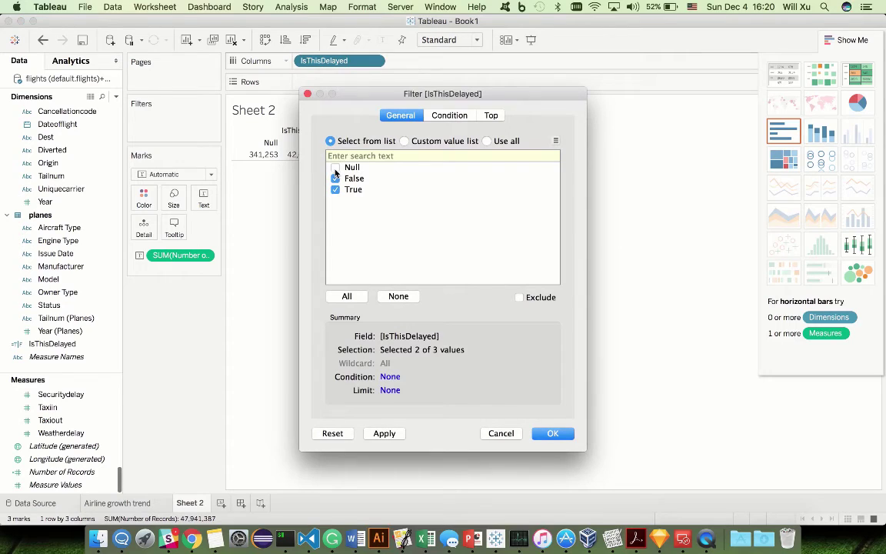
click(557, 433)
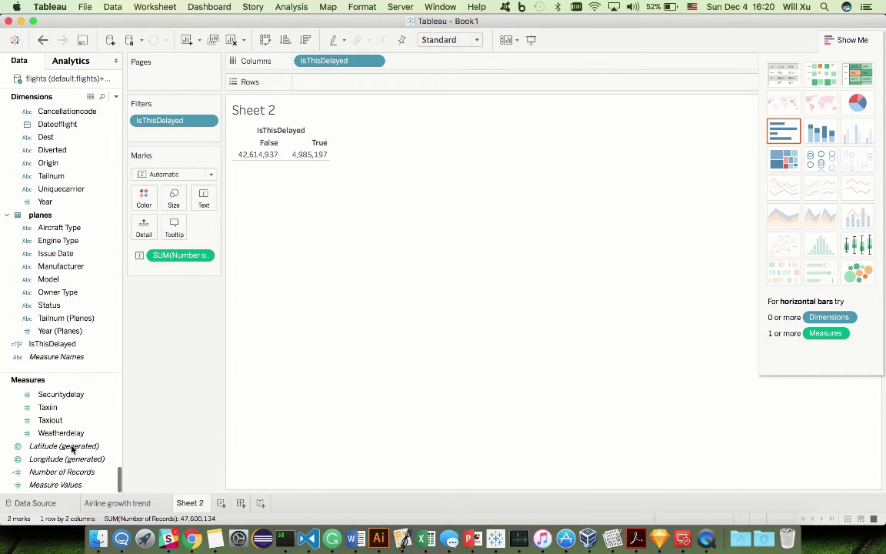
scroll(73, 278, up, 5)
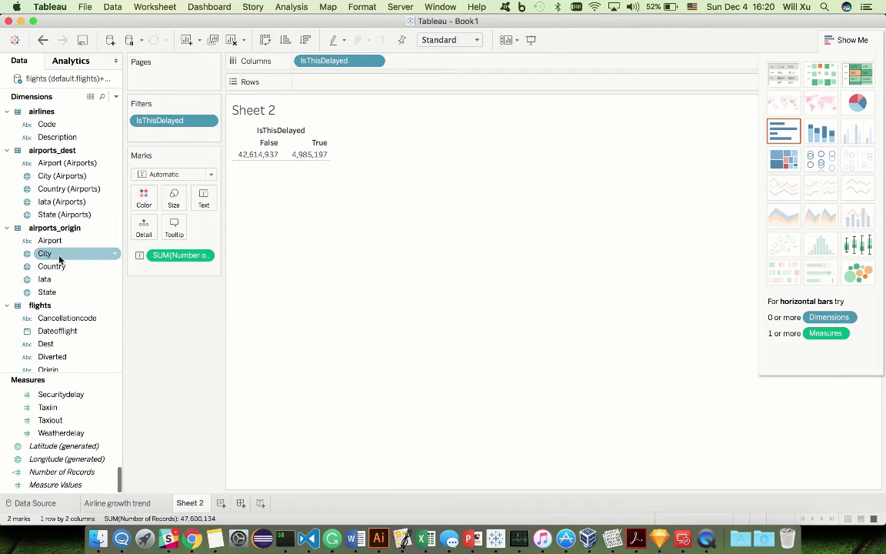
Step: Add airports_origin City to Rows and switch the view to a symbol map
drag(59, 259, 357, 109)
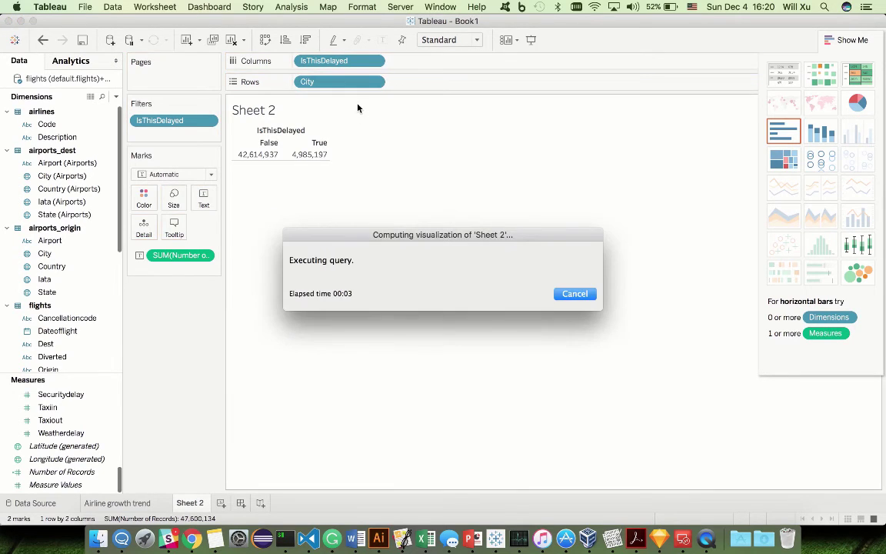
mouse_move(437, 160)
mouse_down()
mouse_move(436, 193)
mouse_move(434, 153)
mouse_up()
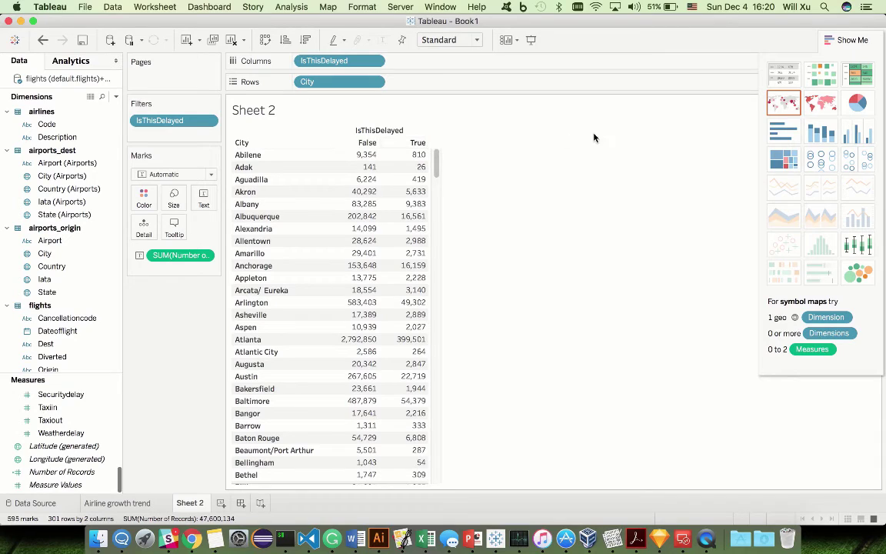
click(782, 106)
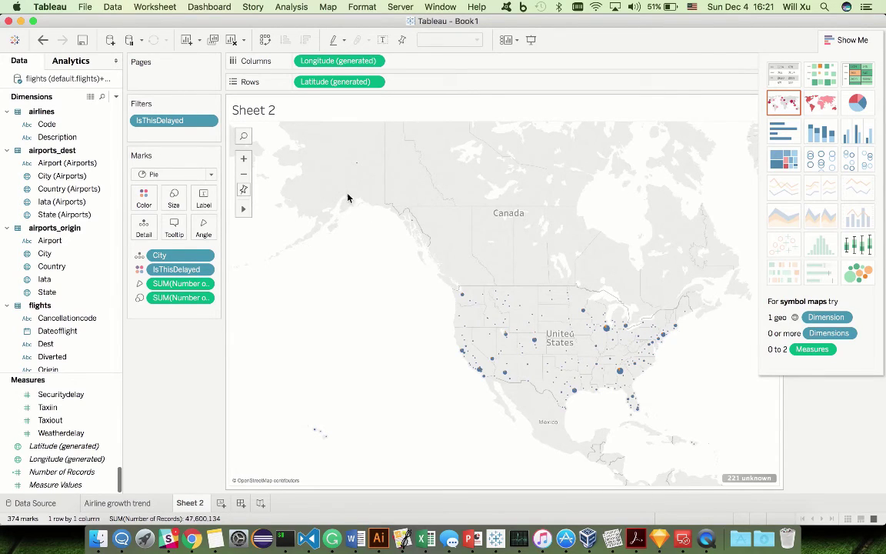
Step: Filter the map by origin State to keep all states except AK
click(71, 218)
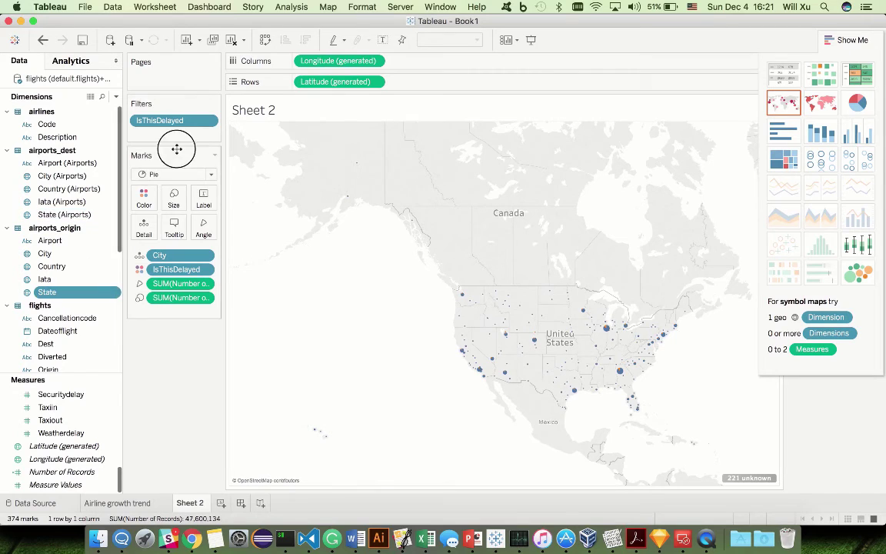
click(44, 292)
drag(43, 292, 189, 107)
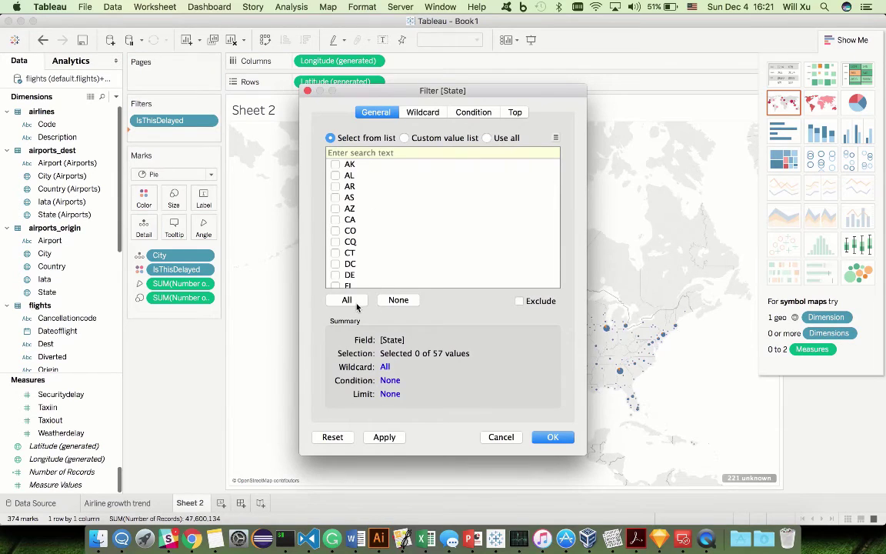
click(347, 300)
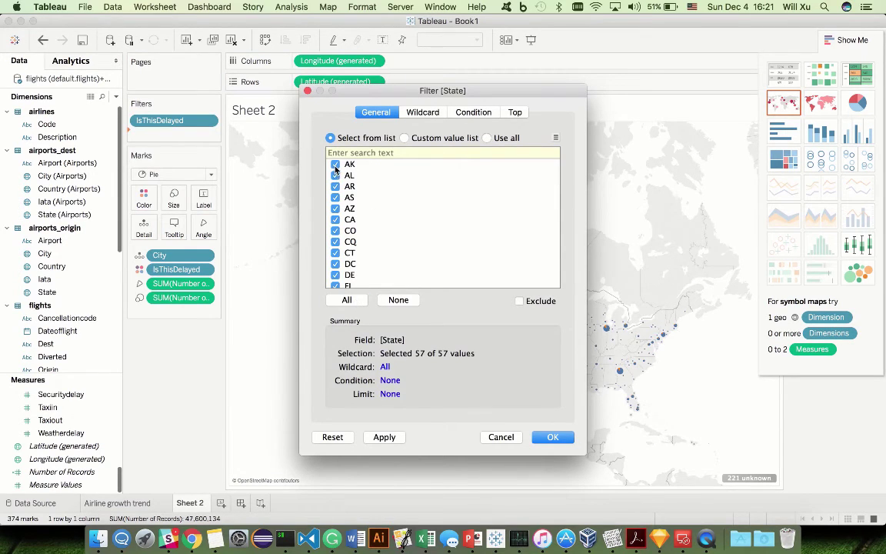
click(335, 163)
click(545, 439)
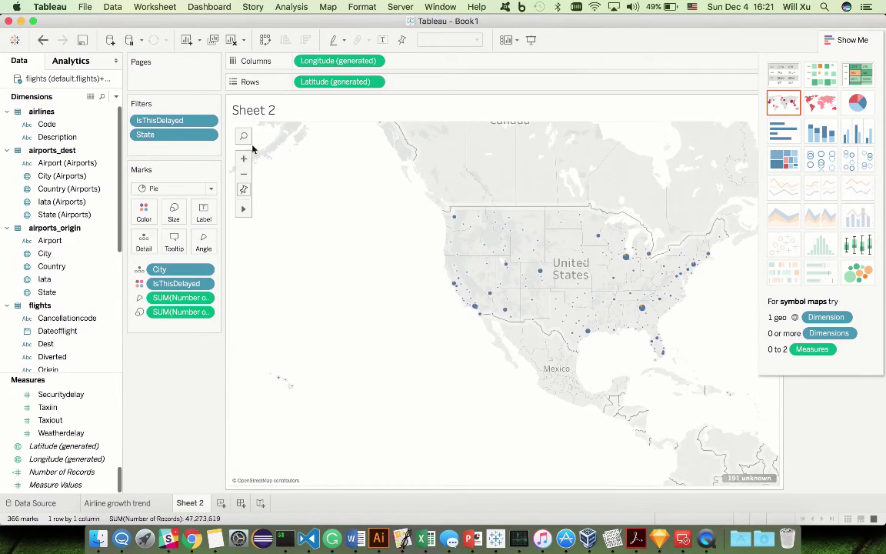
Step: Recentre the map on the whole US and enlarge the city pie marks using the Size slider
mouse_move(243, 209)
click(306, 209)
drag(516, 236, 426, 222)
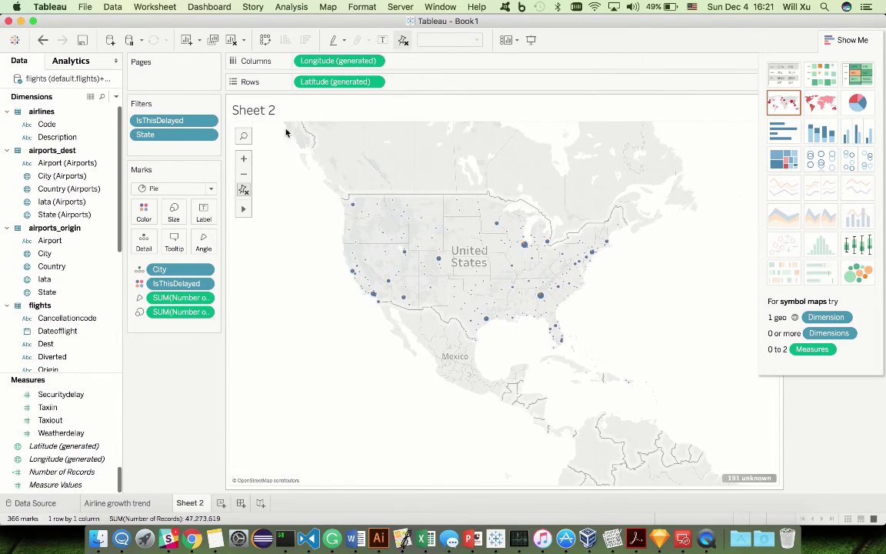
click(243, 158)
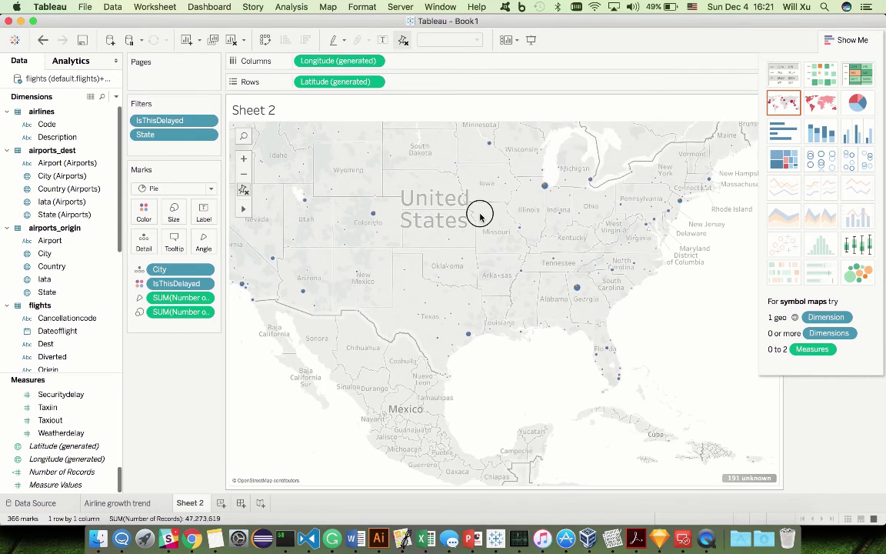
scroll(487, 222, down, 1)
drag(487, 222, 528, 265)
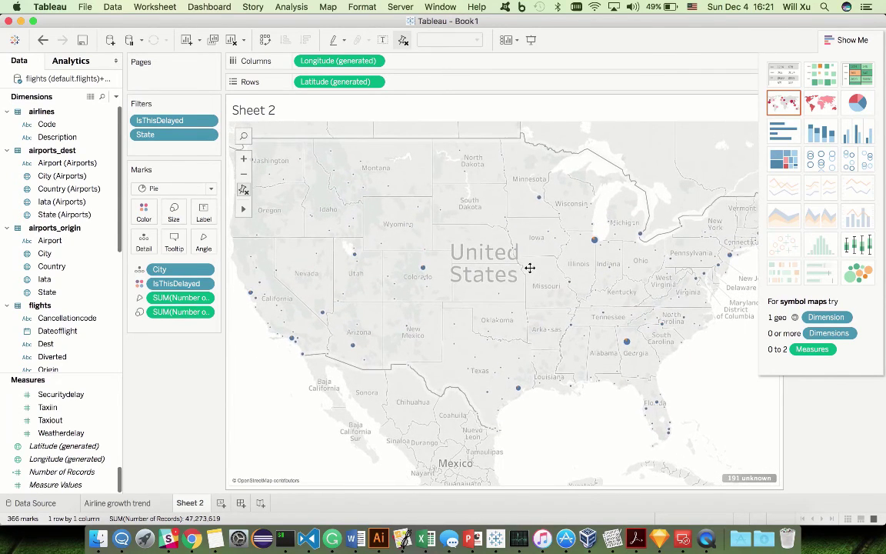
click(174, 212)
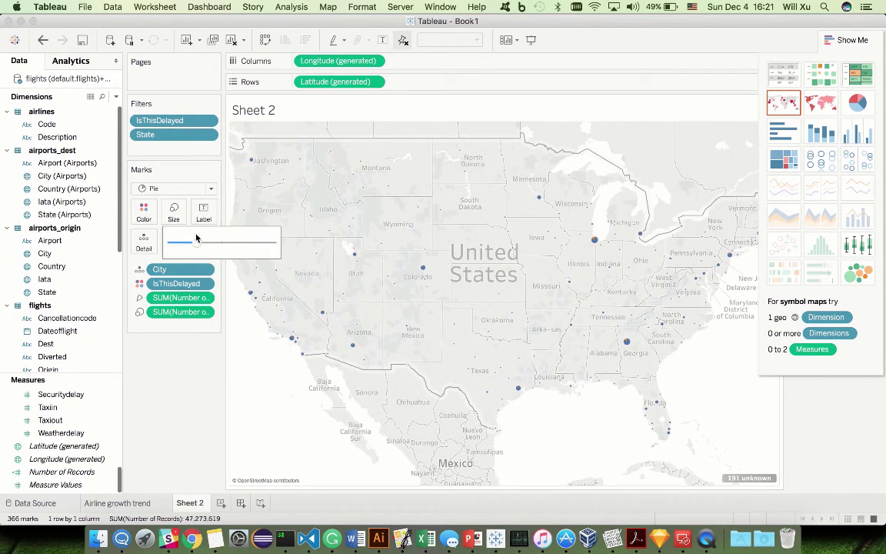
drag(196, 245, 233, 246)
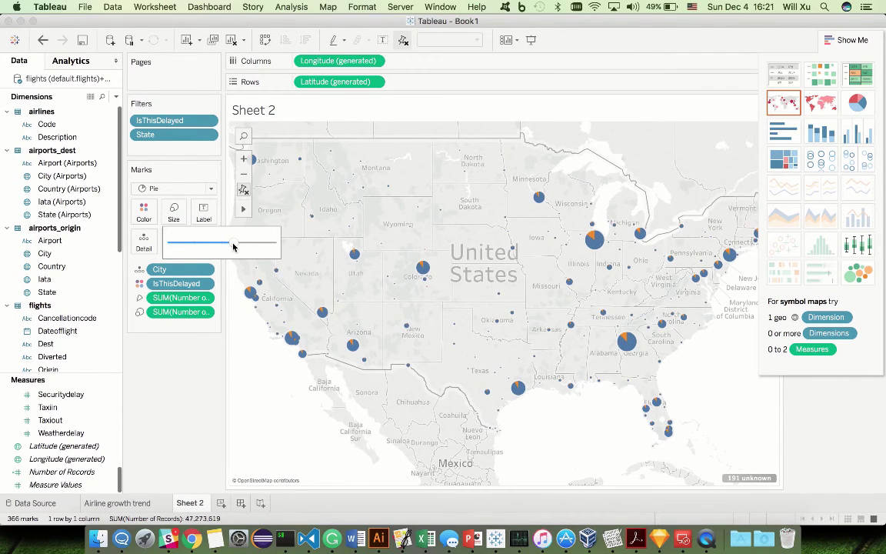
click(299, 182)
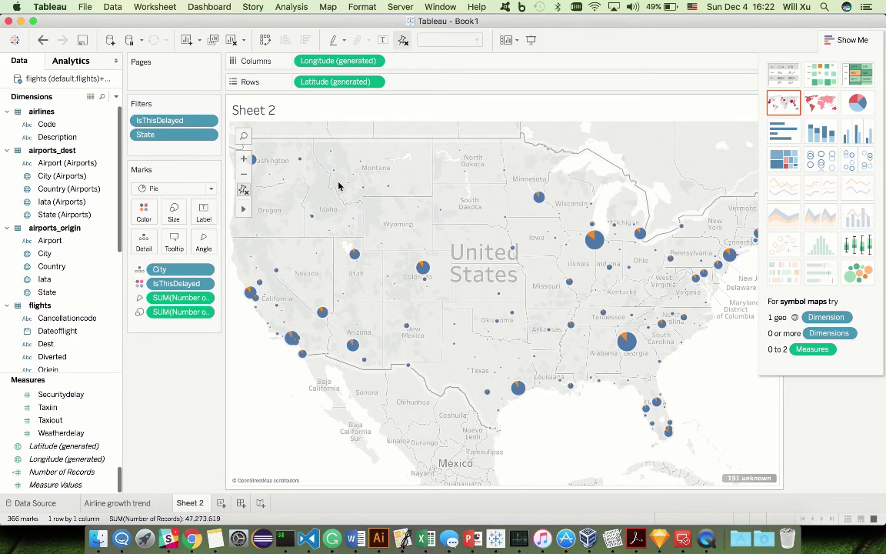
drag(336, 183, 353, 195)
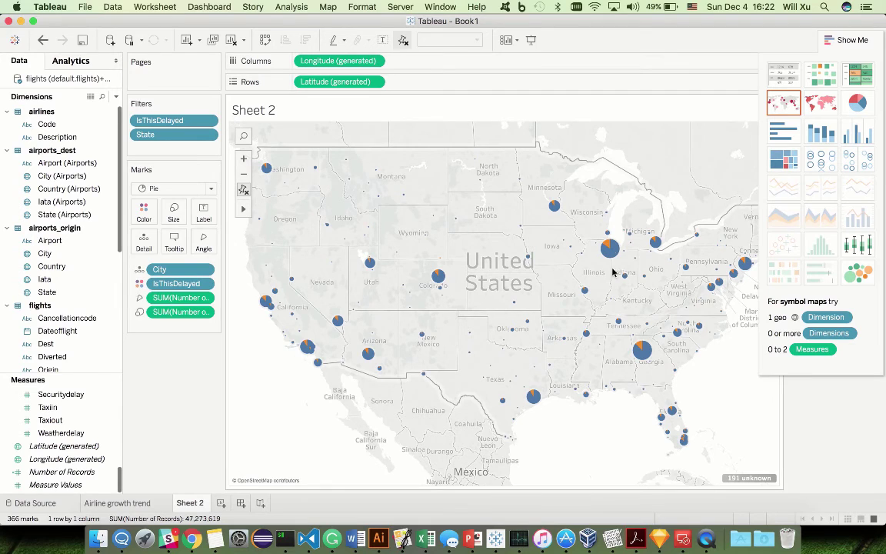
mouse_move(615, 260)
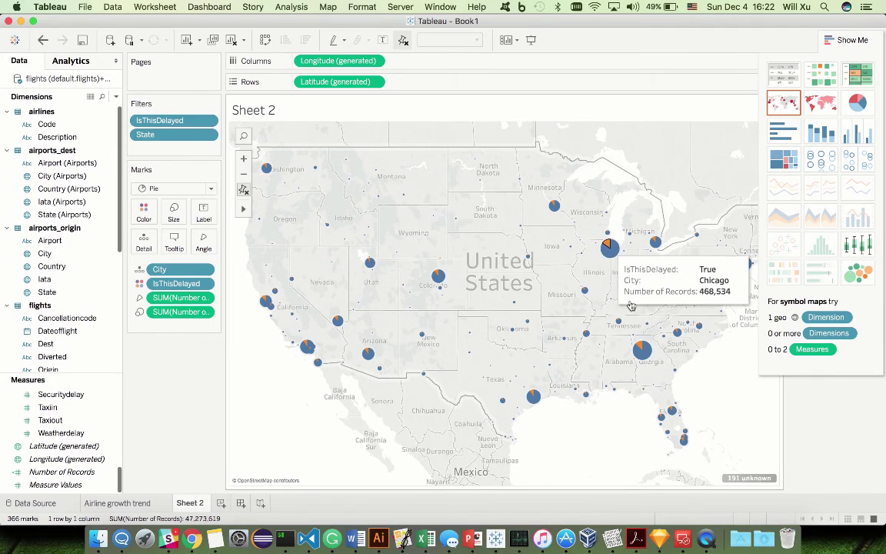
mouse_move(734, 275)
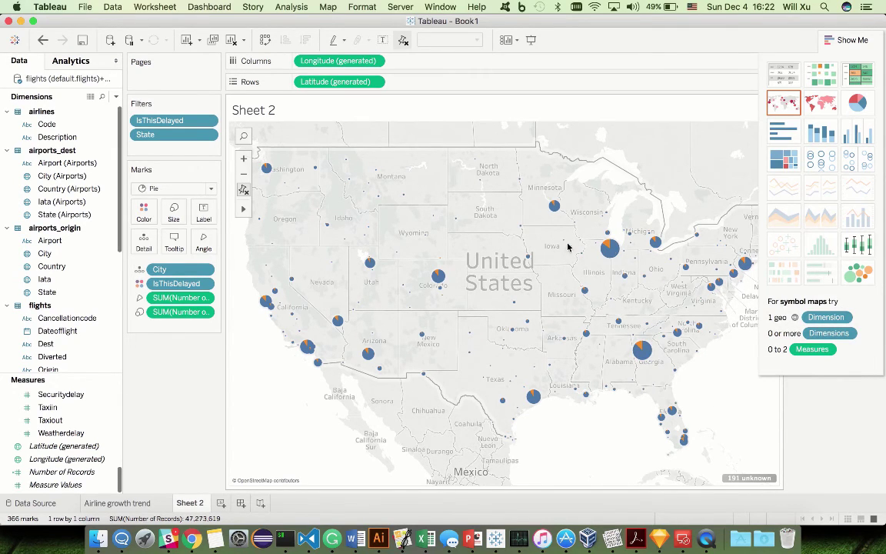
Step: Add a Year filter set to at least 2006
click(64, 293)
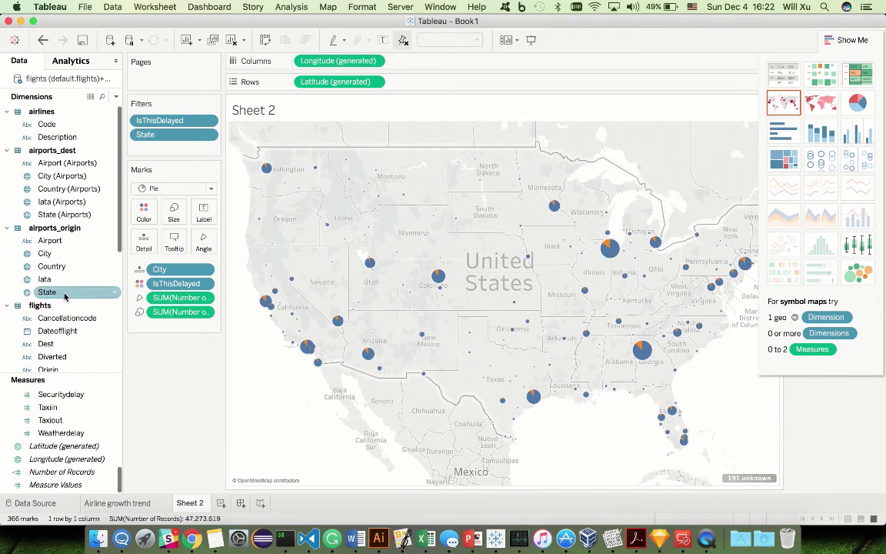
scroll(65, 296, down, 5)
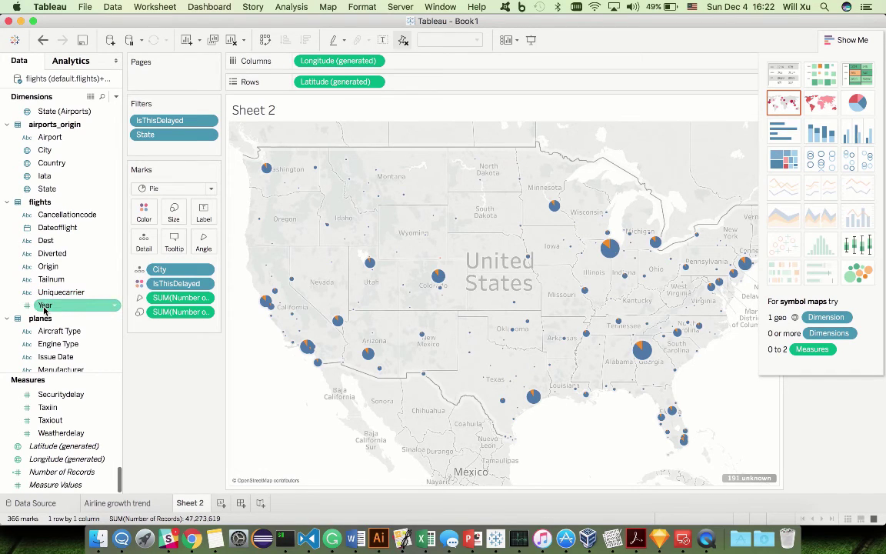
drag(45, 306, 214, 143)
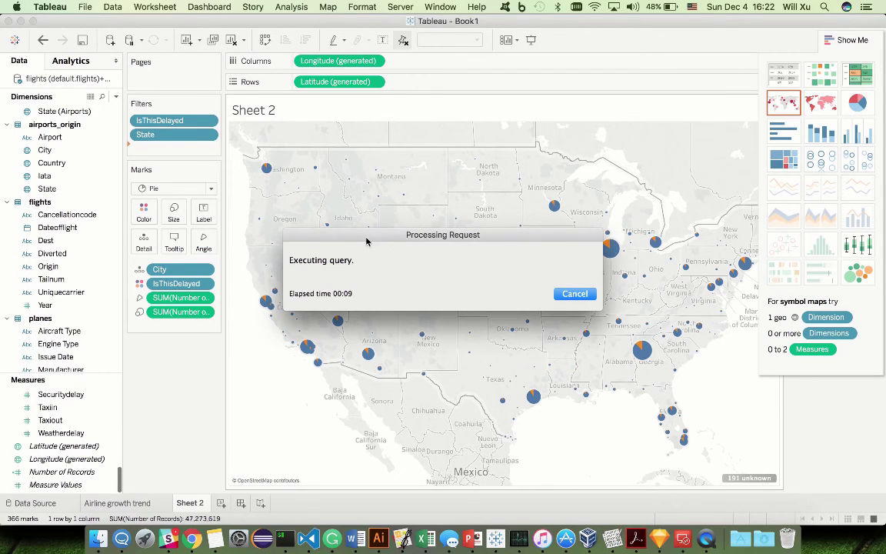
click(395, 196)
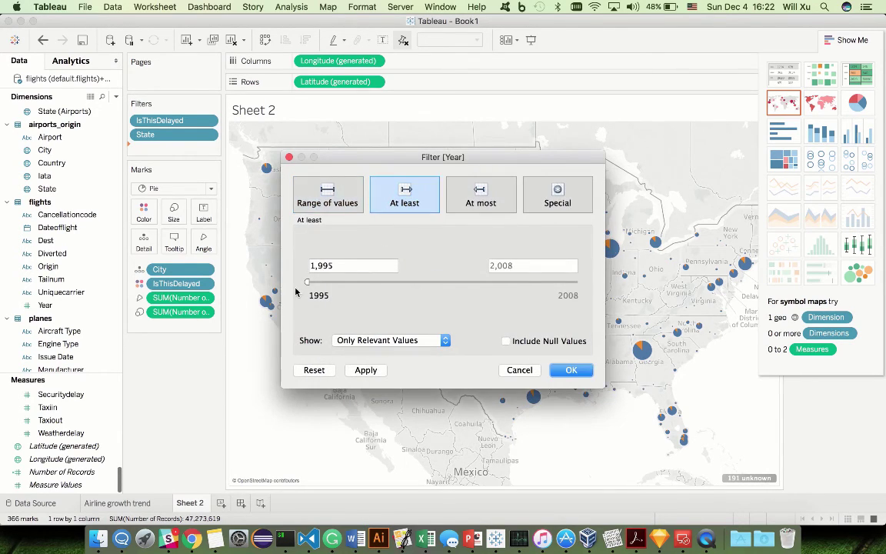
drag(303, 285, 539, 288)
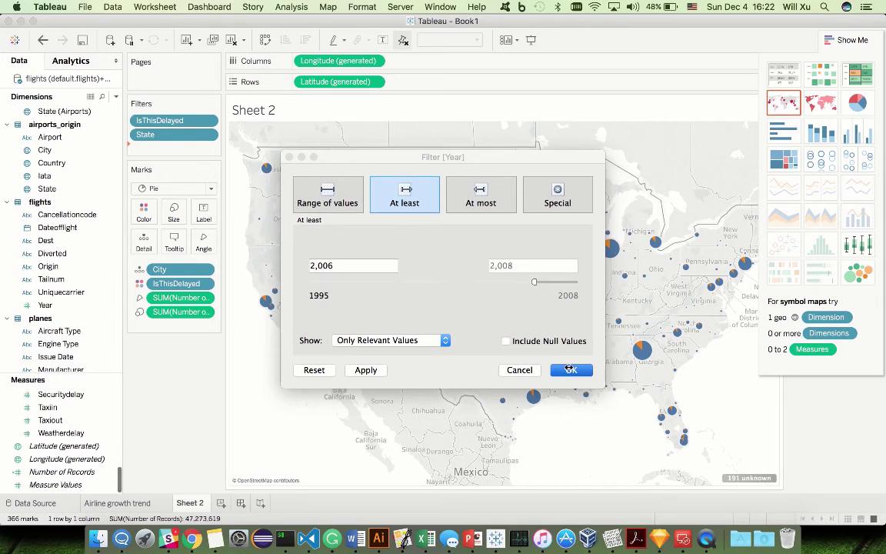
click(569, 370)
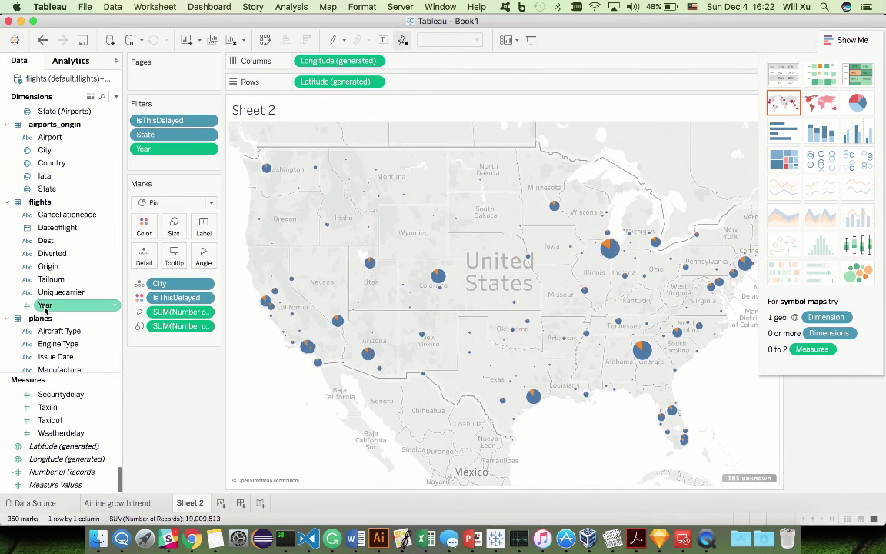
Step: Add Year as a discrete field and move it to Columns, giving separate 2006, 2007 and 2008 maps
drag(44, 306, 419, 82)
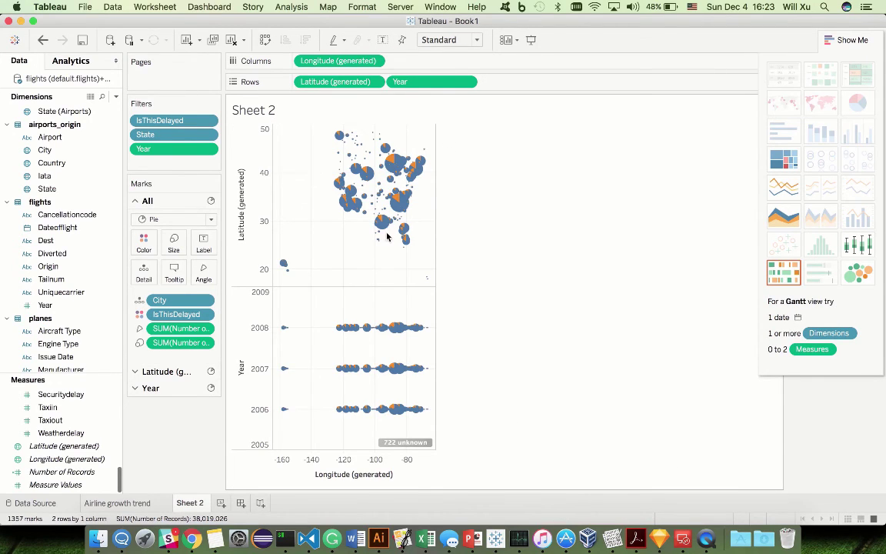
right_click(414, 83)
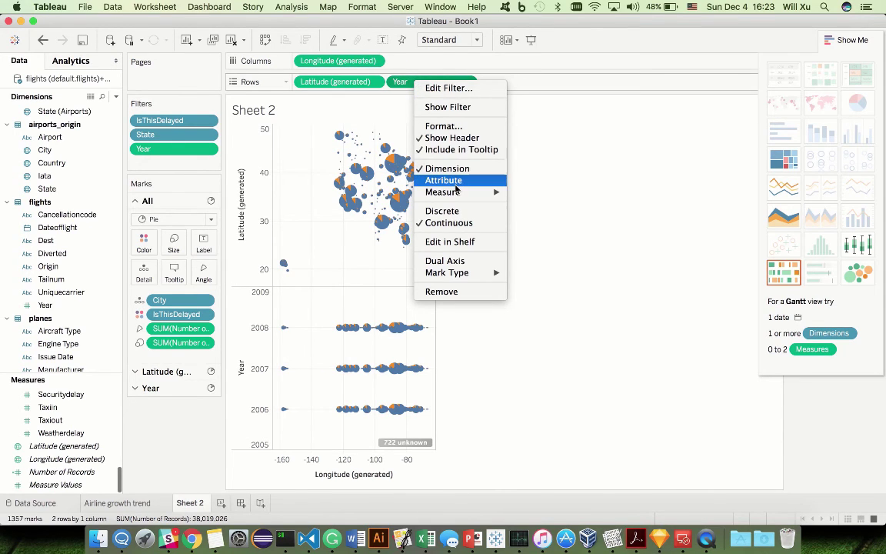
click(442, 211)
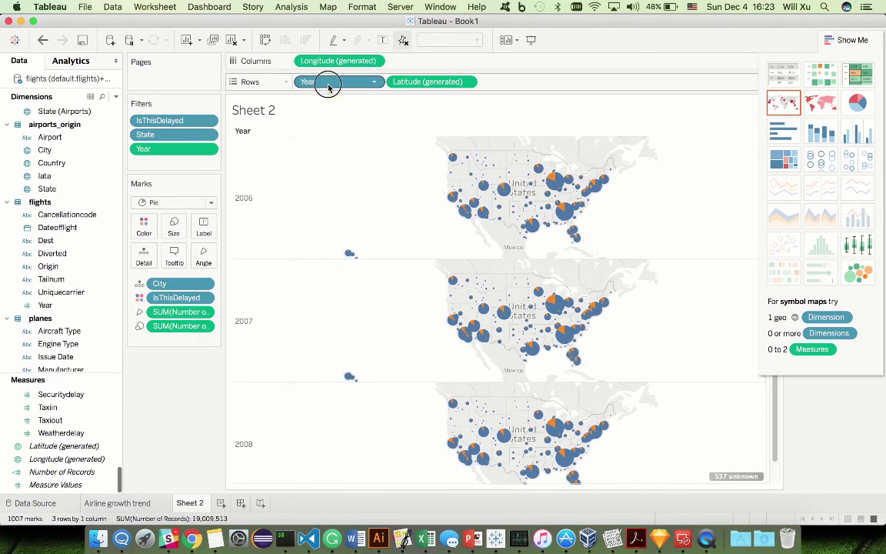
drag(322, 83, 298, 70)
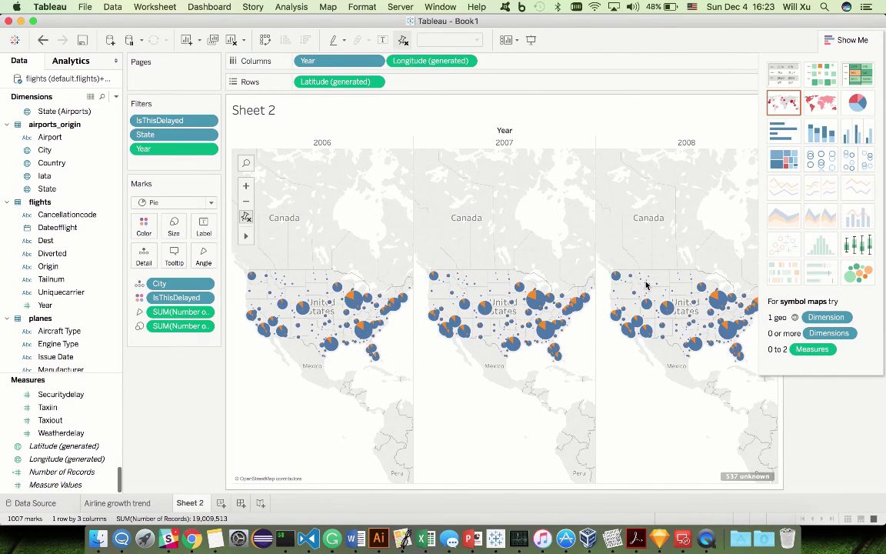
Step: Show the legends and add a SUM(Number of Records) filter with its minimum raised to 36,995
click(849, 39)
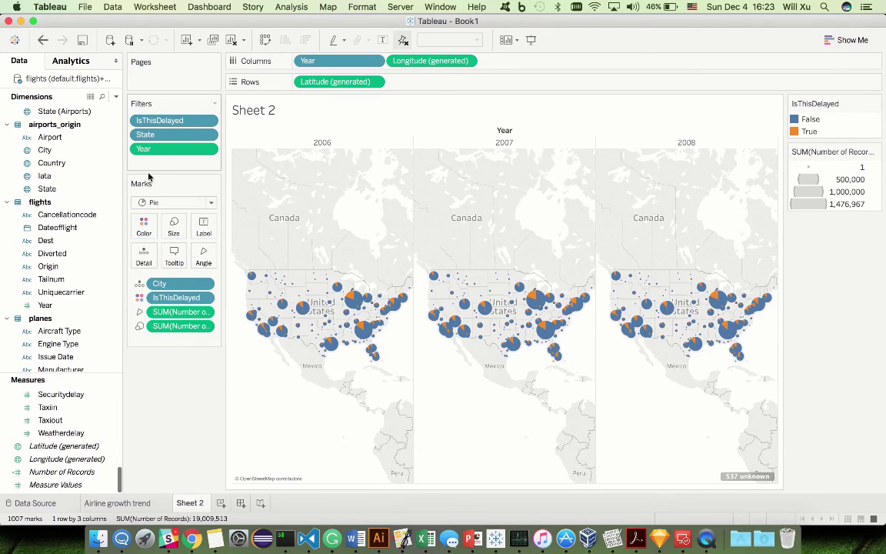
right_click(172, 332)
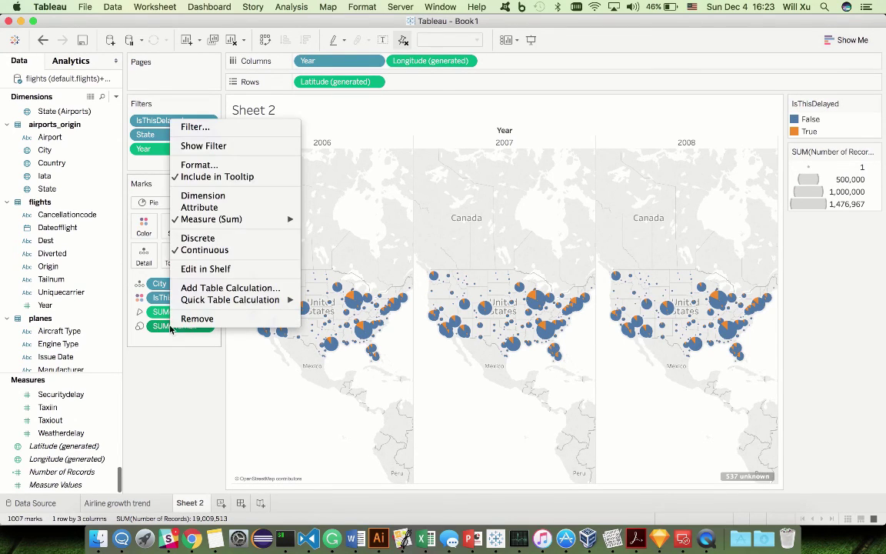
click(259, 144)
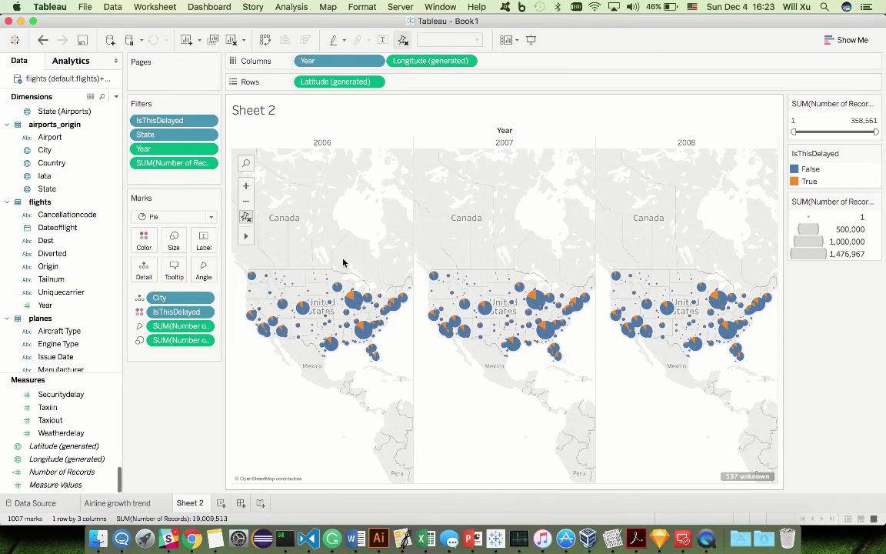
drag(793, 132, 797, 132)
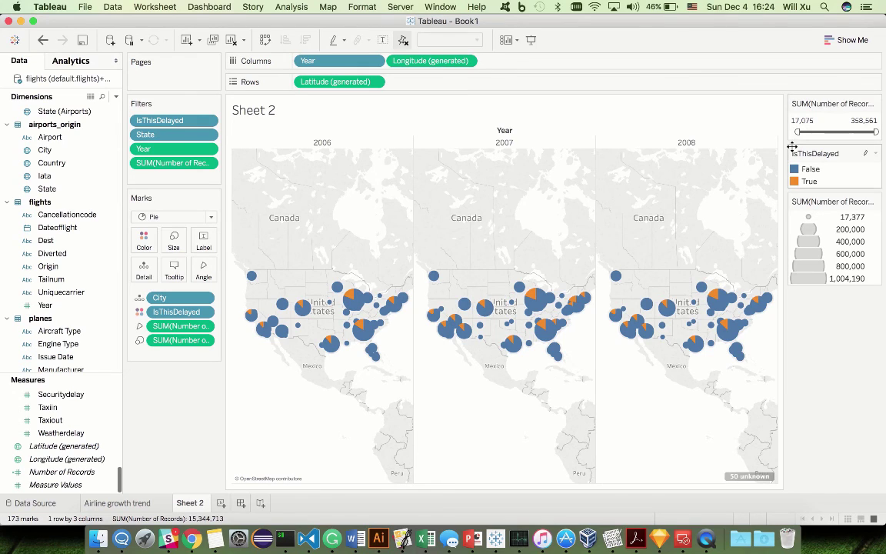
drag(797, 133, 802, 132)
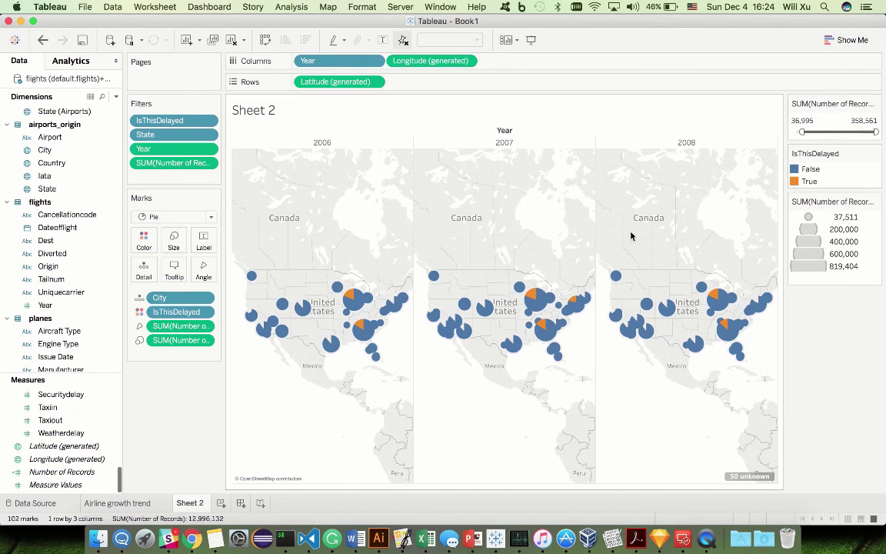
Step: Shrink the pie charts on all three yearly maps with the Size slider
click(174, 239)
click(224, 272)
drag(224, 271, 218, 273)
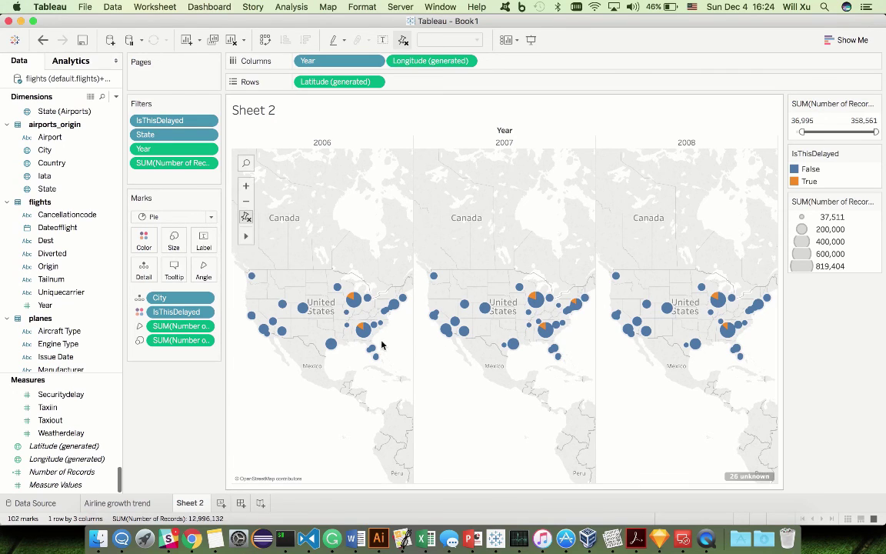
mouse_move(362, 336)
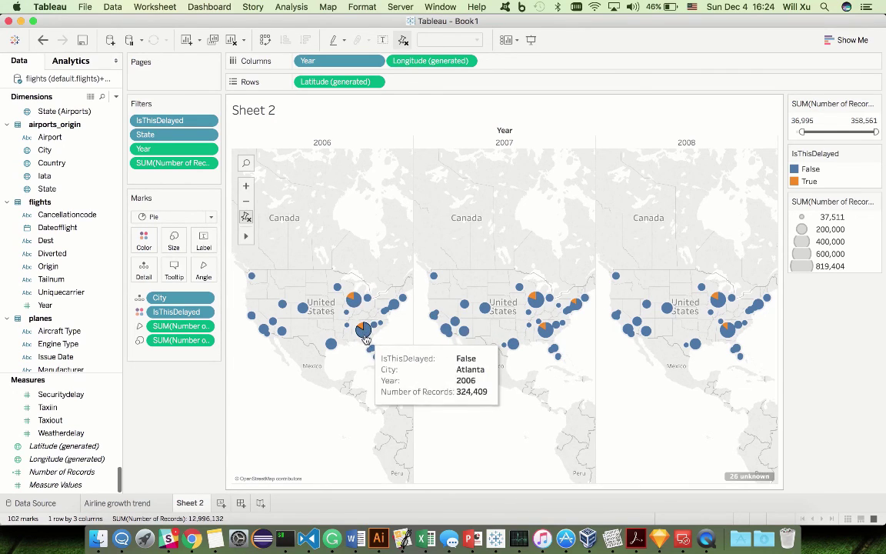
mouse_move(355, 307)
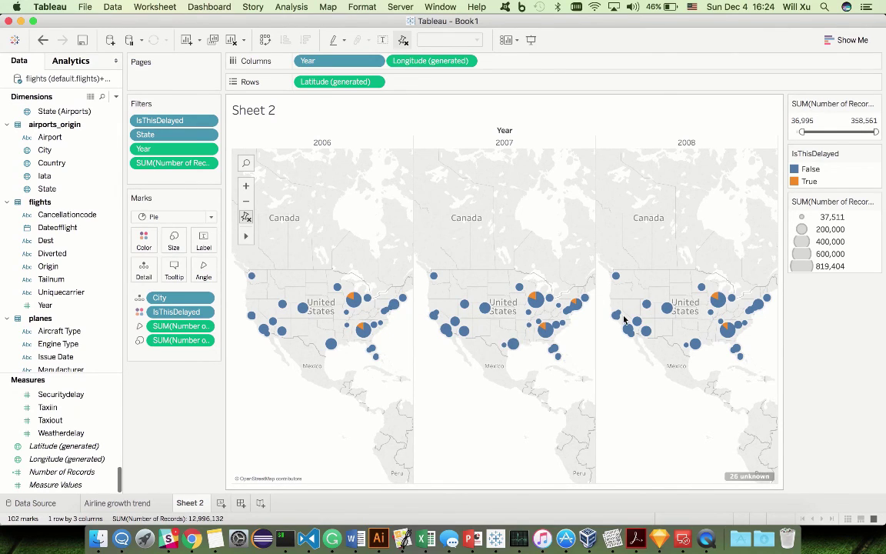
mouse_move(582, 309)
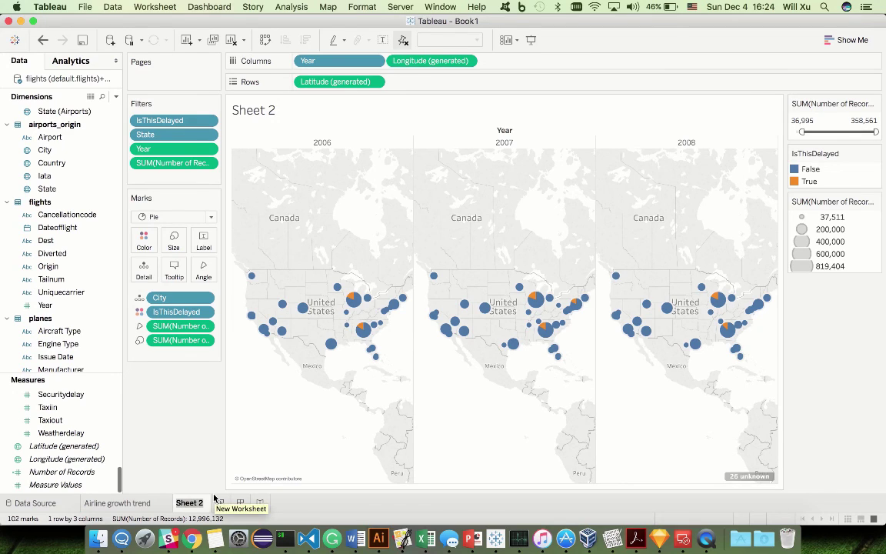
Step: Name the Sheet 2 tab 'Airport % delayed'
text(Airport % delayed)
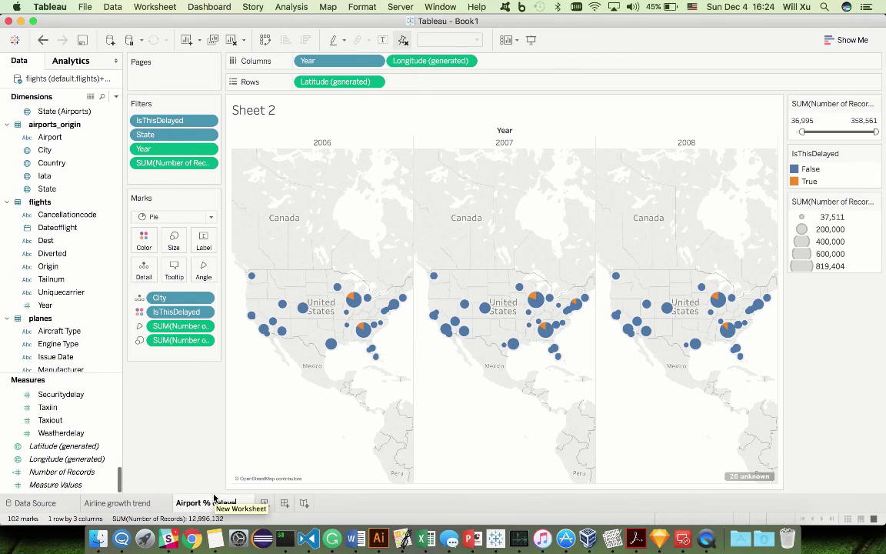
key(Return)
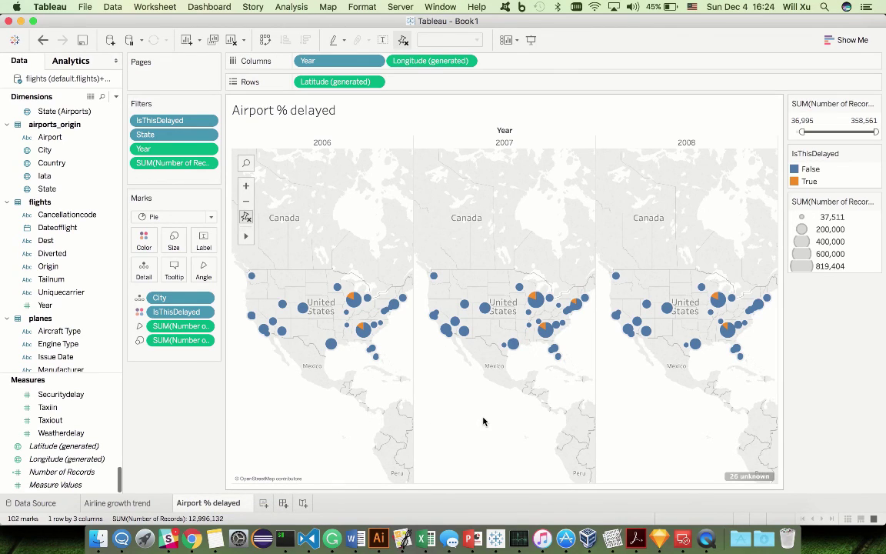